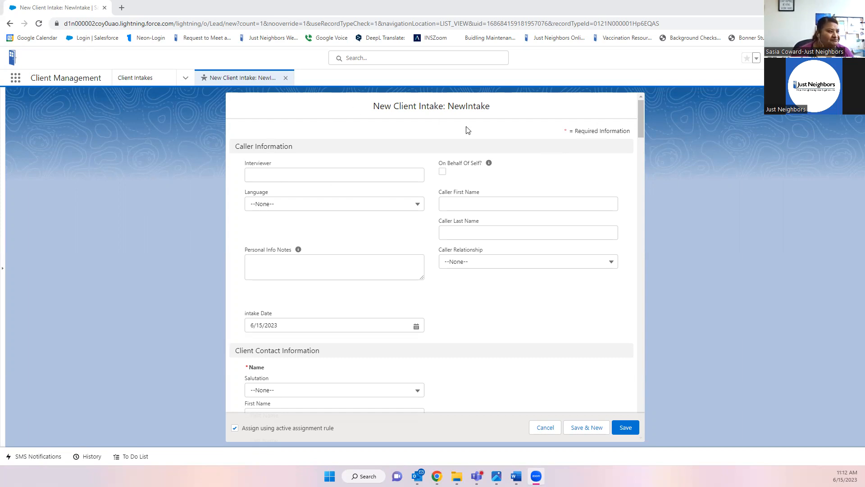
# - Set Caller Relationship to Other, leaving the On Behalf Of Self? box unchecked
pyautogui.click(444, 171)
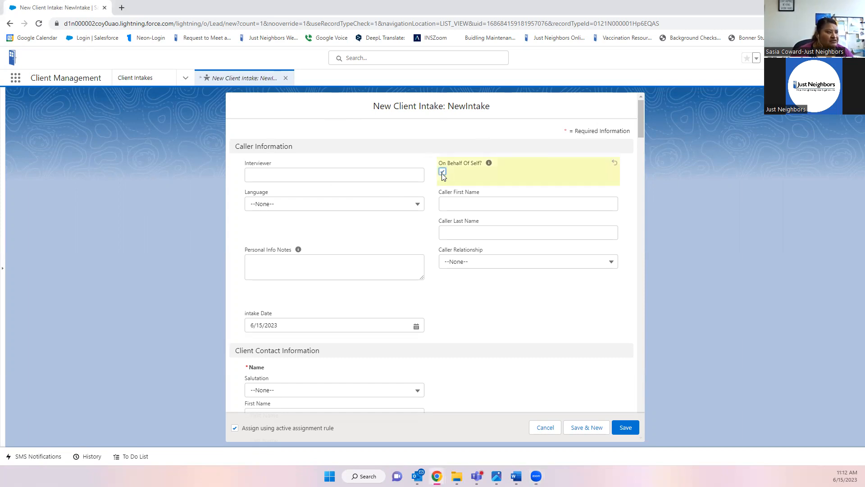
pyautogui.click(442, 172)
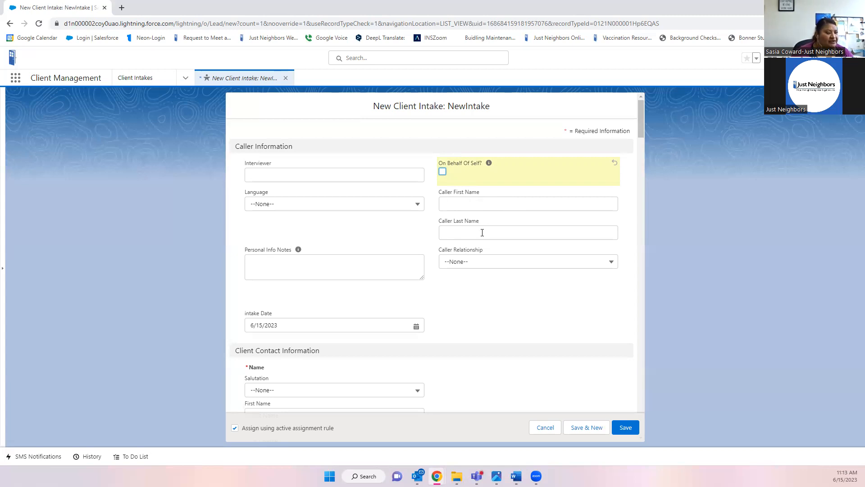
pyautogui.click(489, 265)
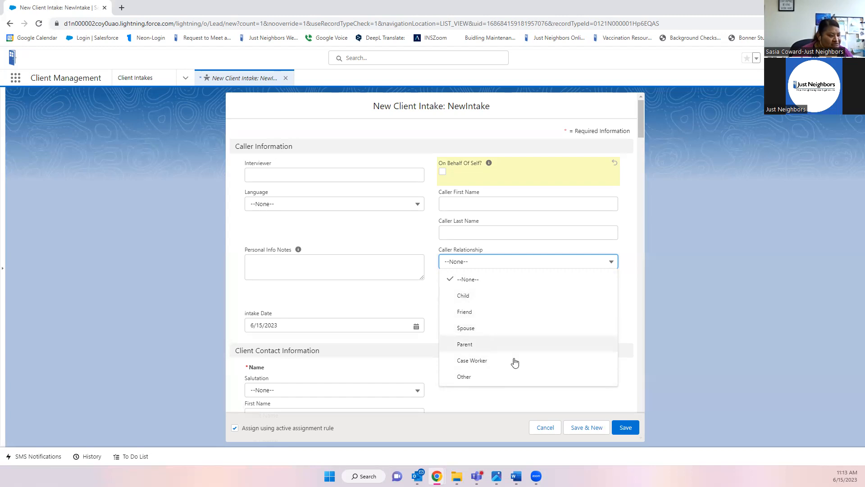
pyautogui.click(464, 380)
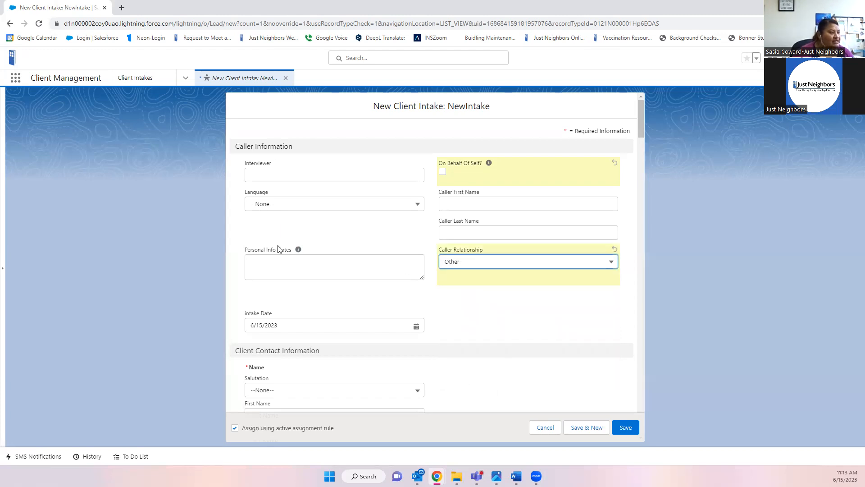
pyautogui.click(280, 266)
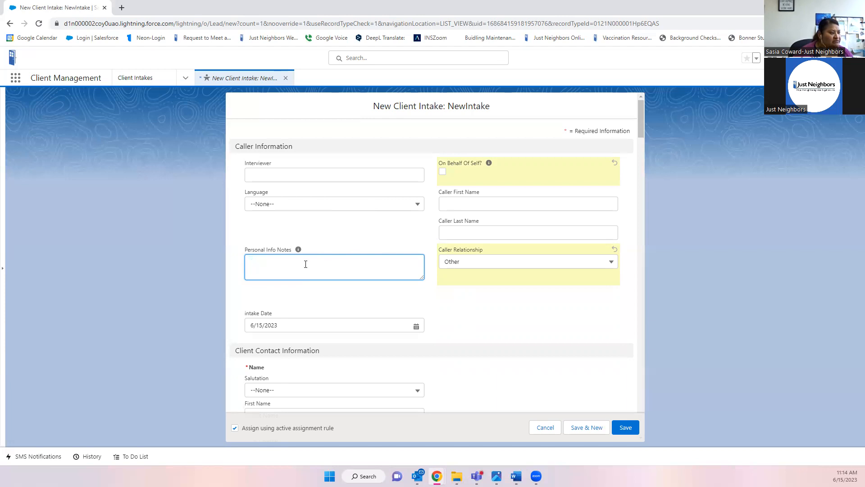
# - Switch the intake's Language picklist from English to Other
pyautogui.click(319, 205)
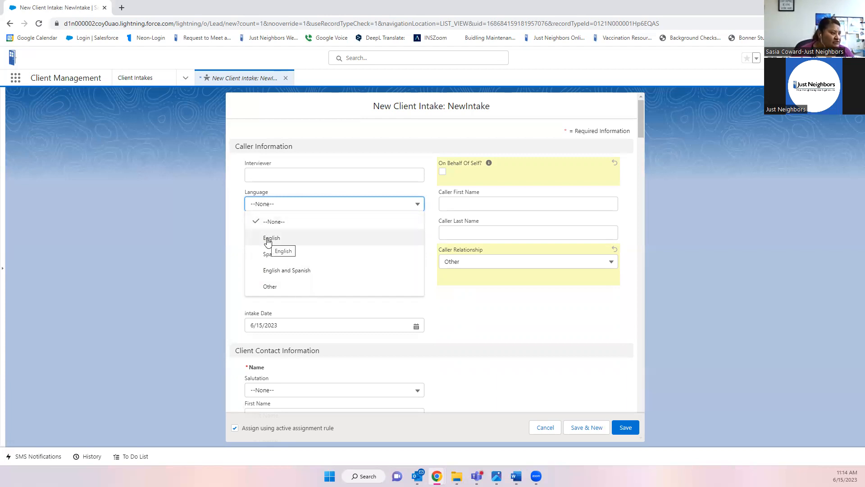
pyautogui.click(300, 241)
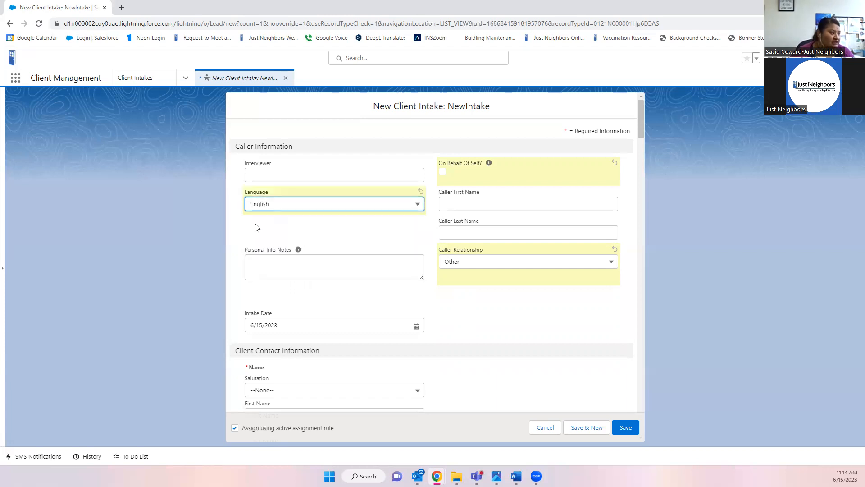
pyautogui.click(299, 264)
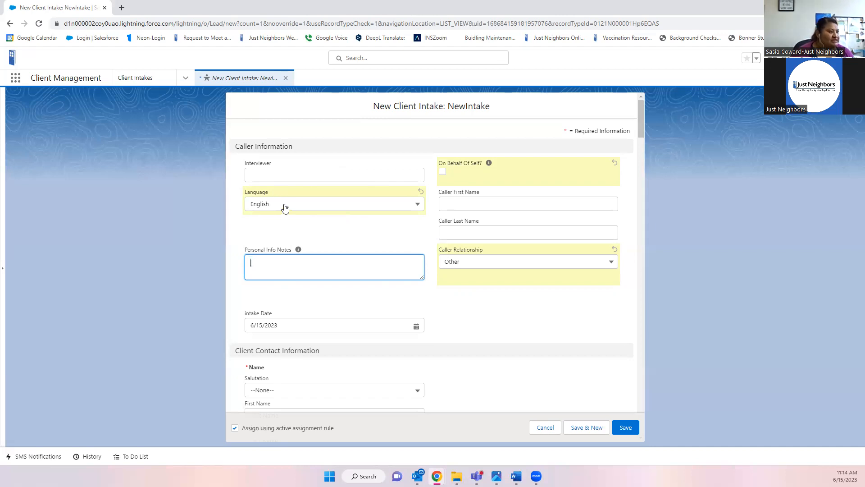
pyautogui.click(263, 205)
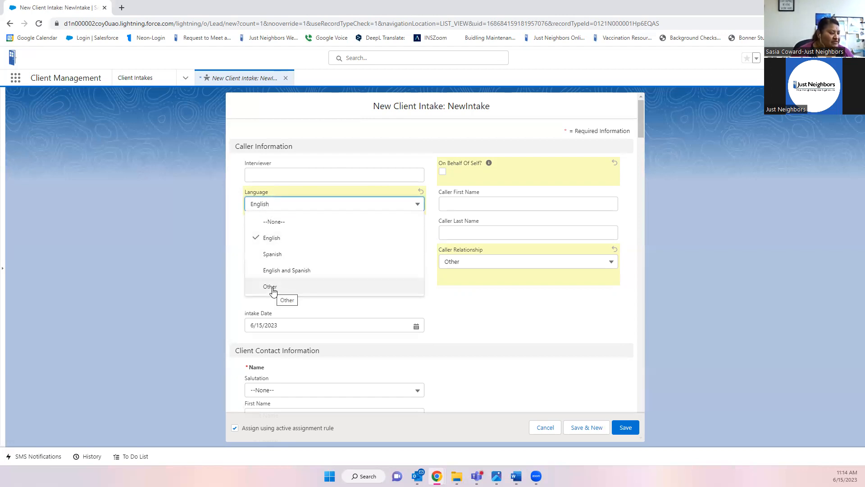
pyautogui.click(273, 289)
pyautogui.click(271, 266)
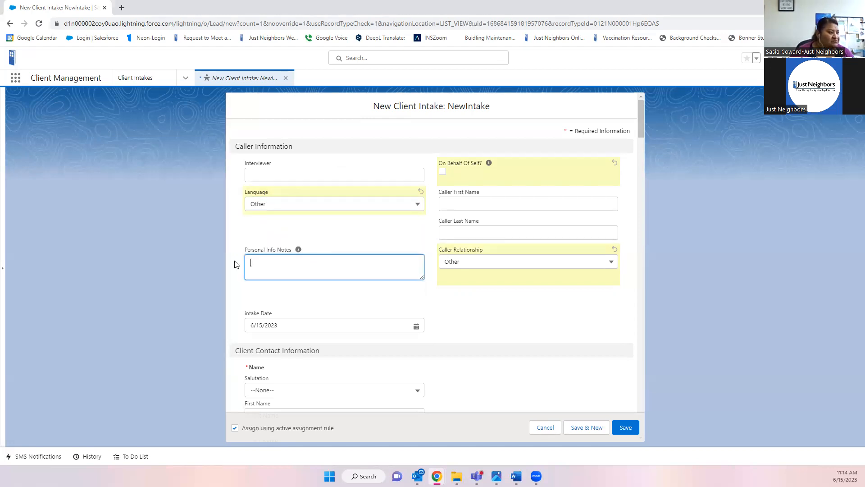
pyautogui.click(325, 262)
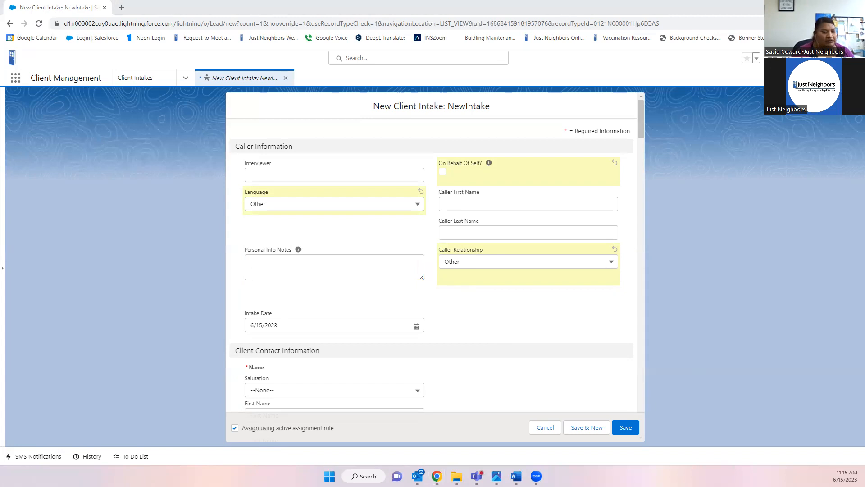
# - Enter the interviewer's name and the caller's first and last name
pyautogui.click(326, 178)
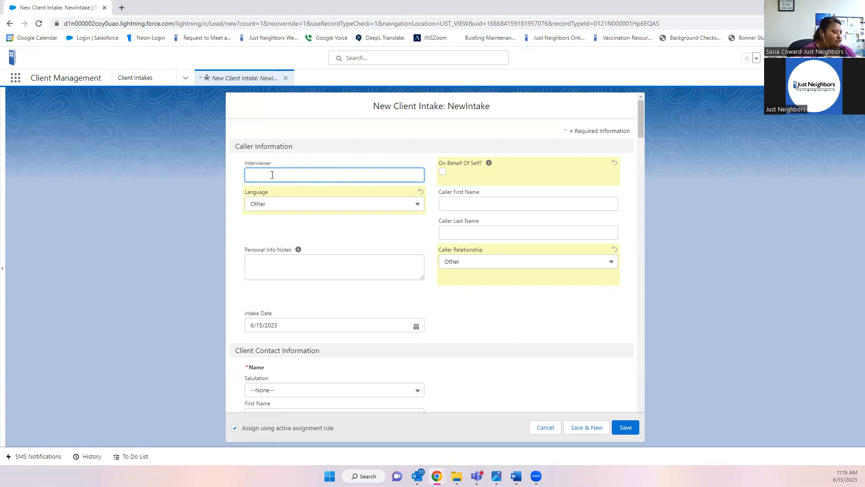
pyautogui.write('Sasia')
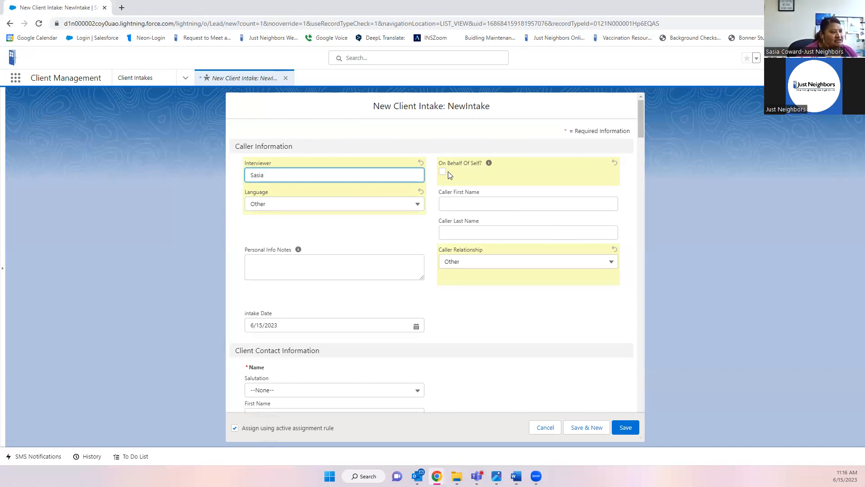
pyautogui.click(478, 203)
pyautogui.click(473, 227)
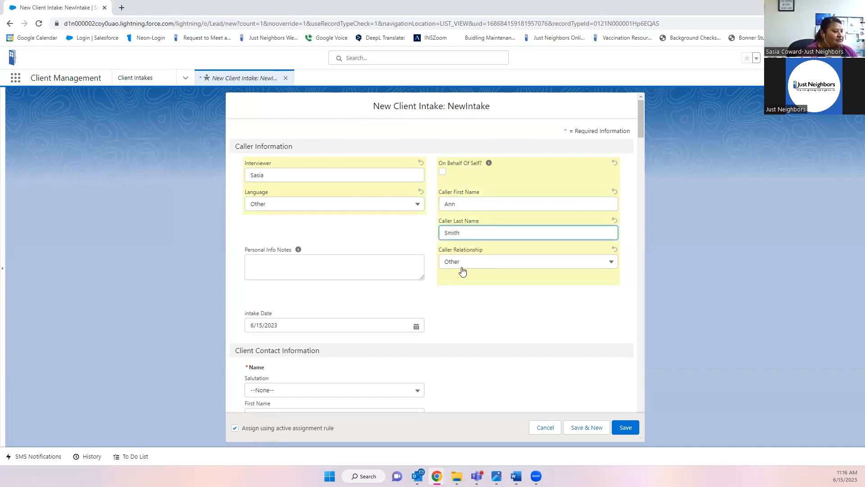
# - Set Caller Relationship to Case Worker and note the Fairfax County worker and Arabic-speaking client
pyautogui.click(462, 270)
pyautogui.click(484, 359)
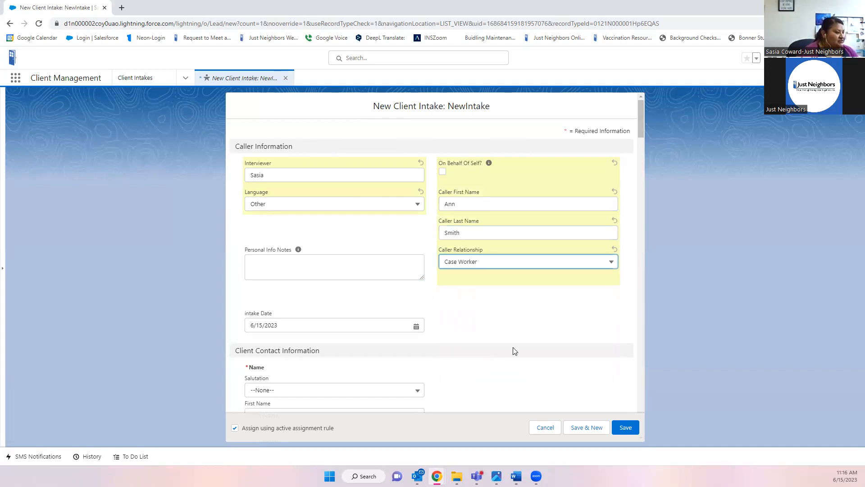
pyautogui.click(293, 266)
pyautogui.write('Case worke')
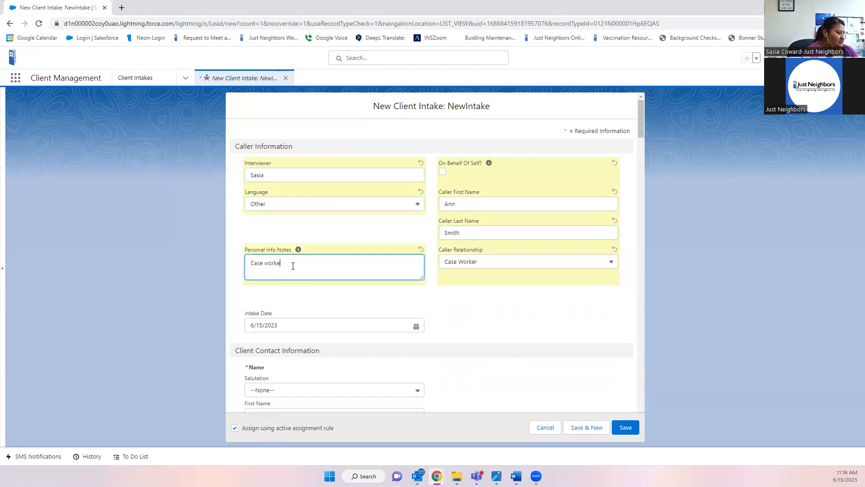
pyautogui.write("r from Fairfax County. Client's native ")
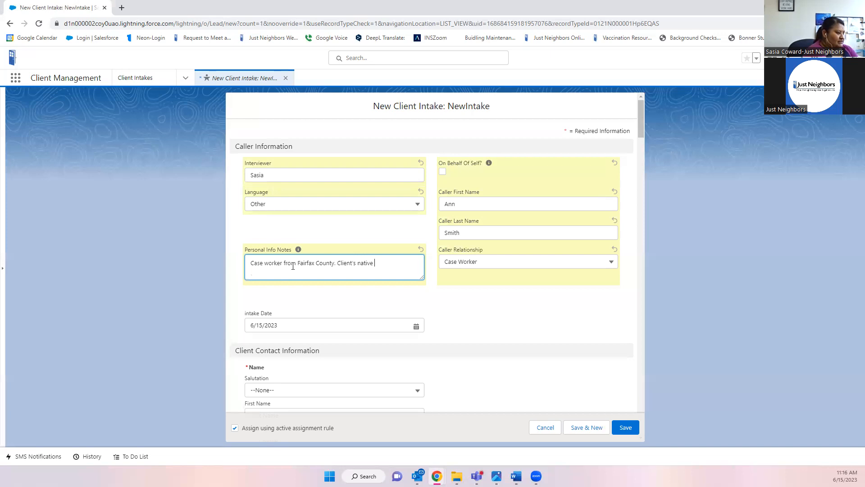
pyautogui.write('language is Arabic.')
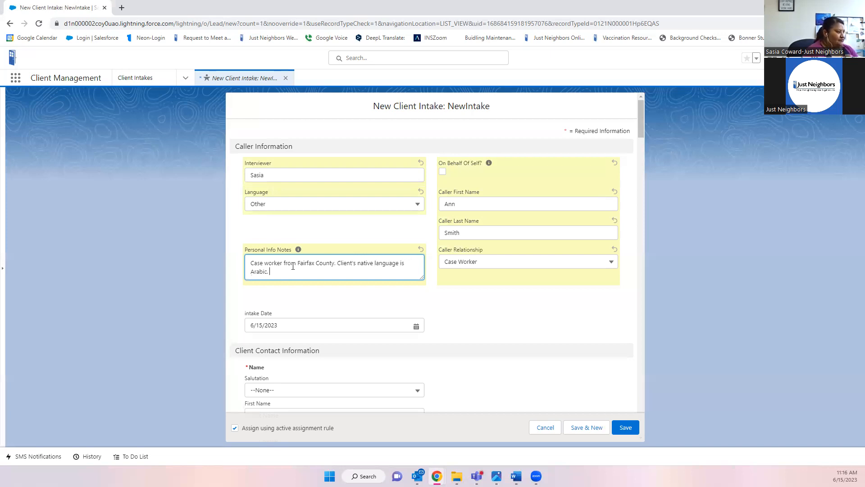
pyautogui.click(281, 208)
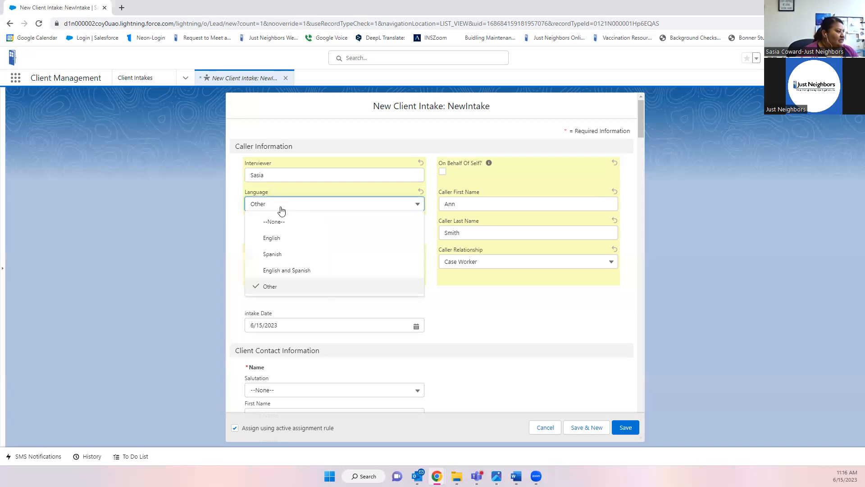
pyautogui.click(269, 286)
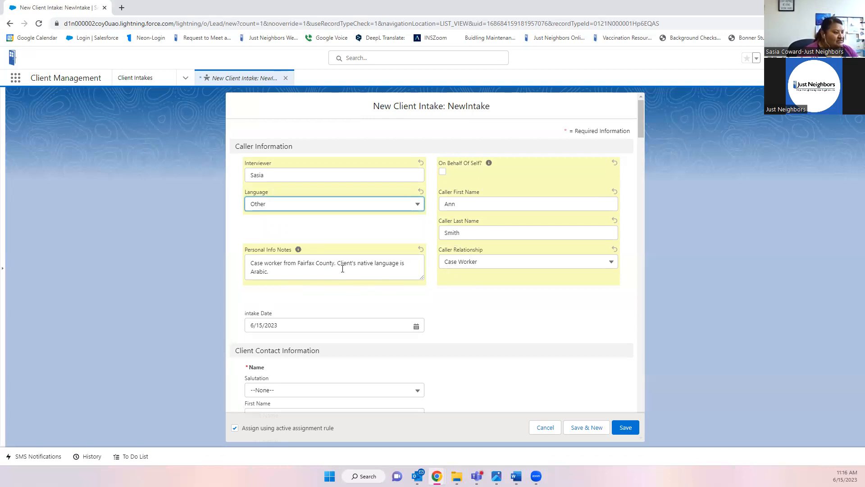
pyautogui.scroll(-2, 276, 276)
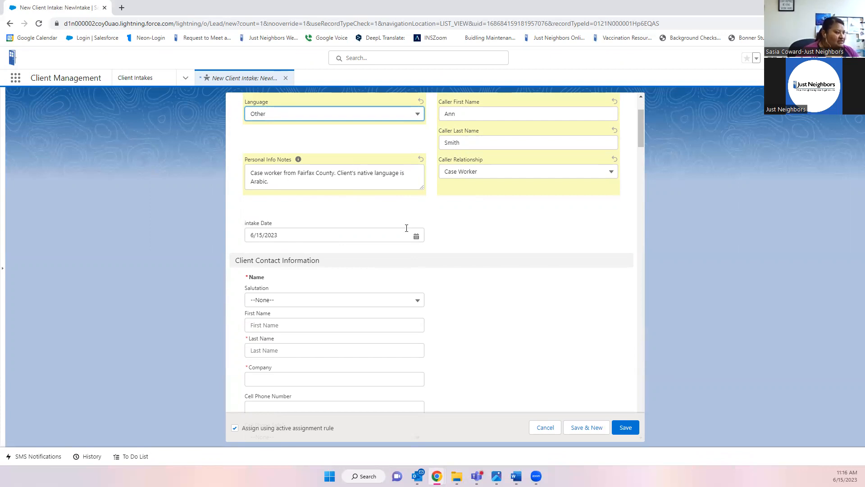
pyautogui.scroll(-2, 524, 238)
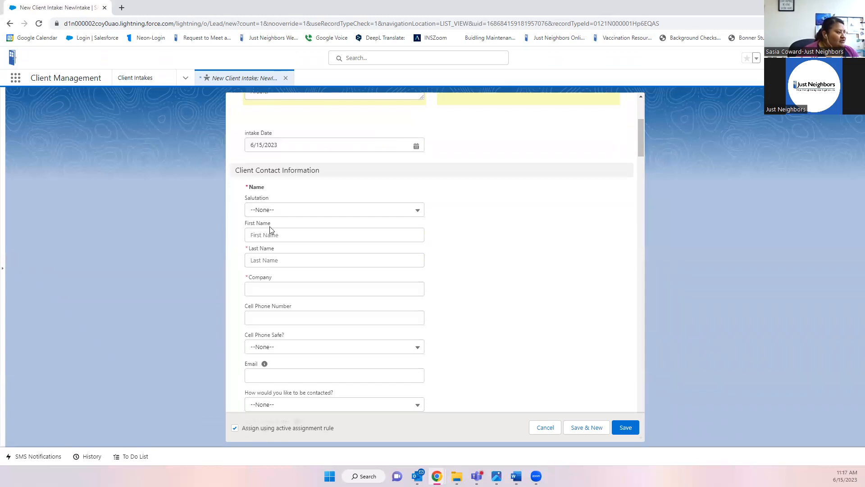
pyautogui.click(285, 214)
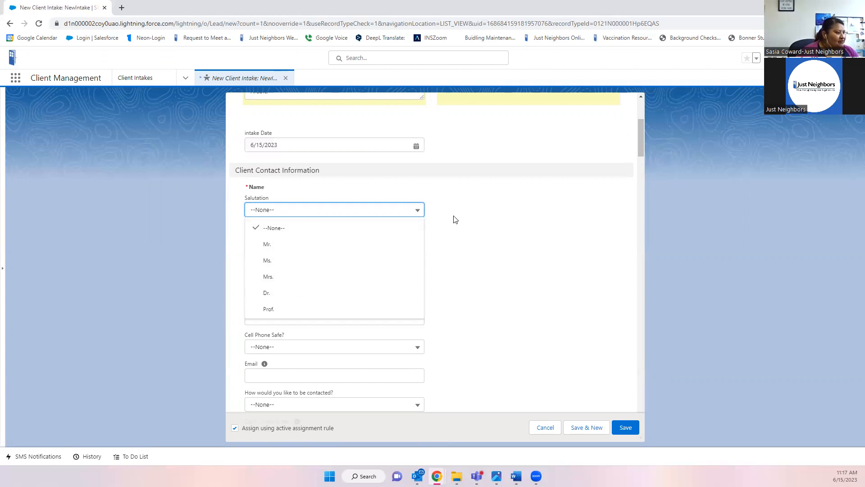
pyautogui.click(480, 244)
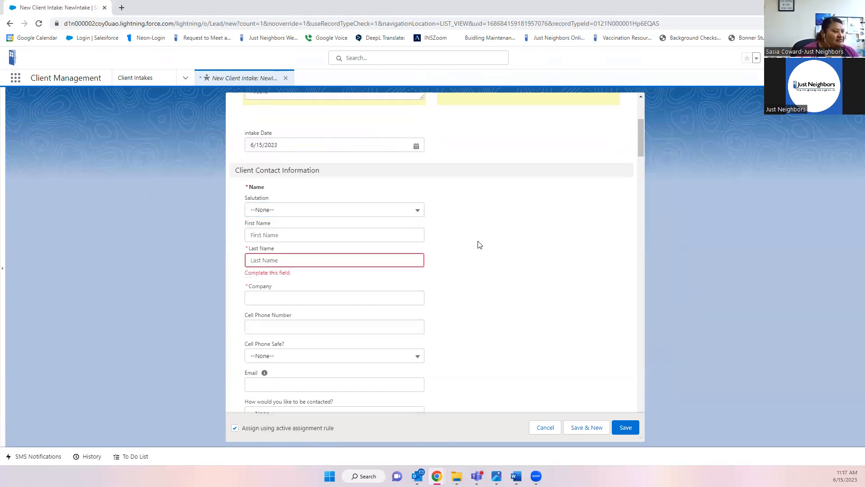
pyautogui.click(364, 239)
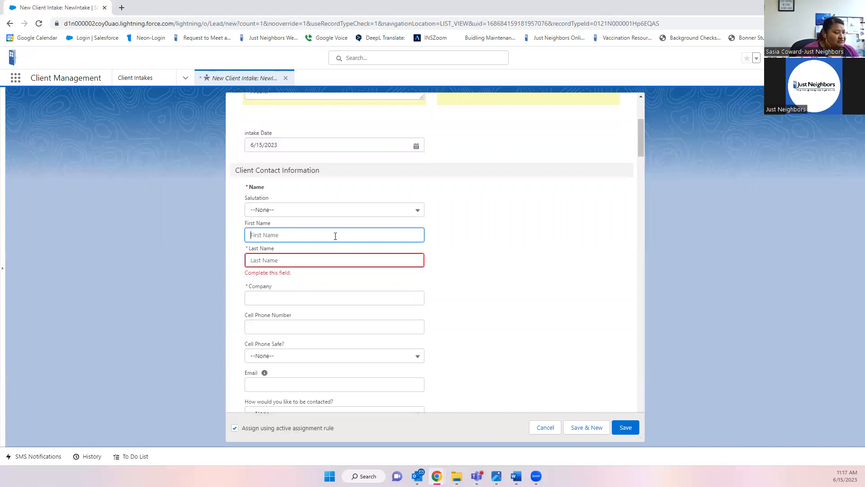
pyautogui.scroll(2, 456, 251)
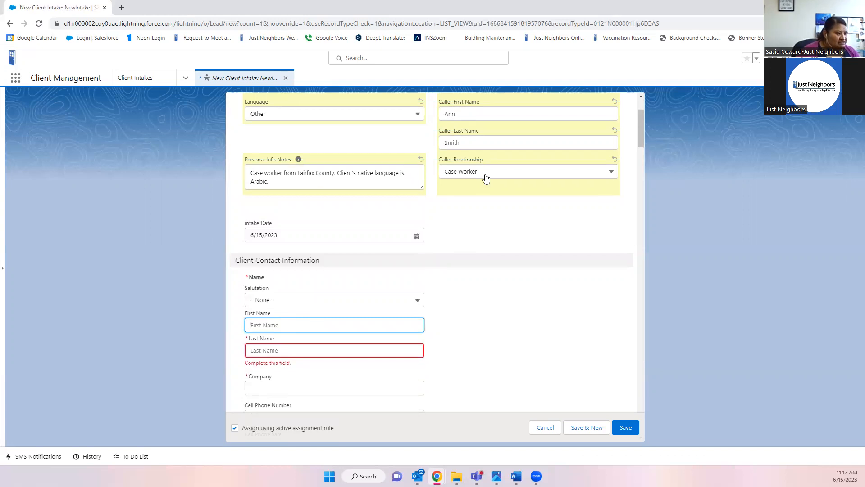
# - Enter the client's first name and full last name
pyautogui.write('Maria')
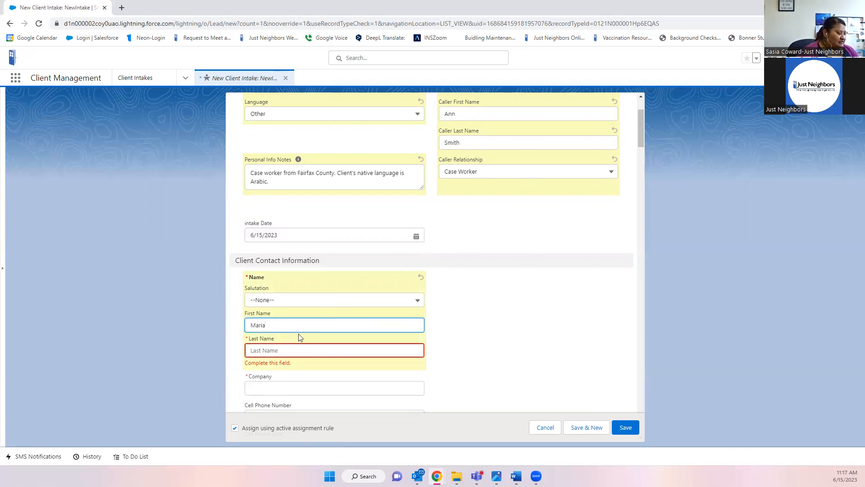
pyautogui.scroll(-1, 314, 312)
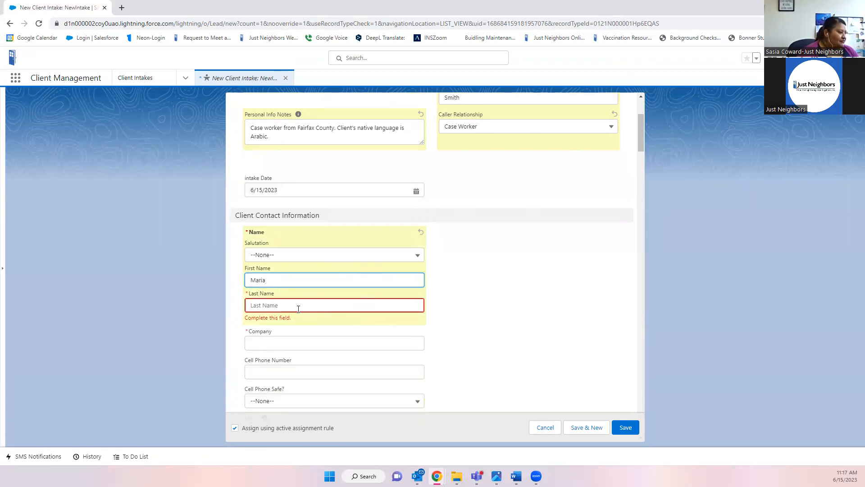
pyautogui.click(297, 308)
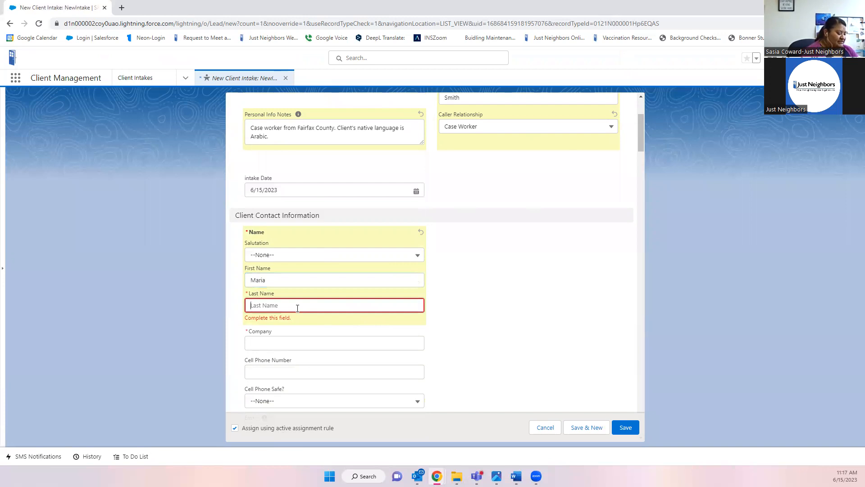
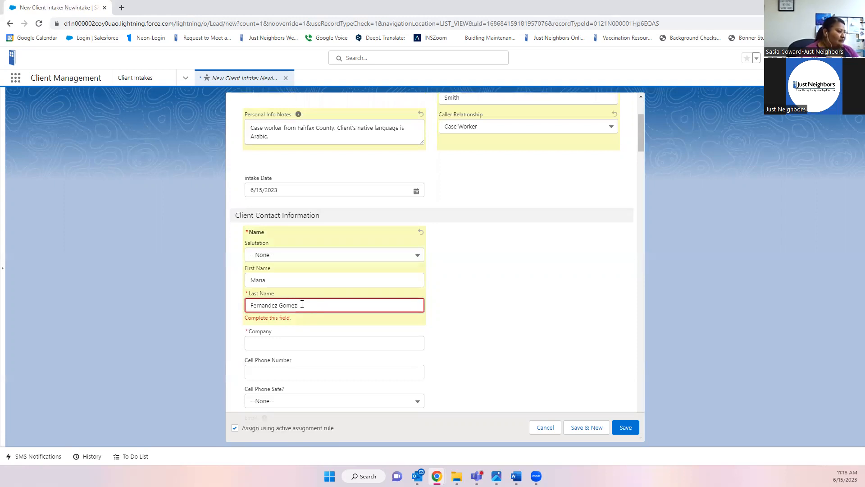
# - Fill the required Company field with N/a
pyautogui.scroll(-2, 457, 303)
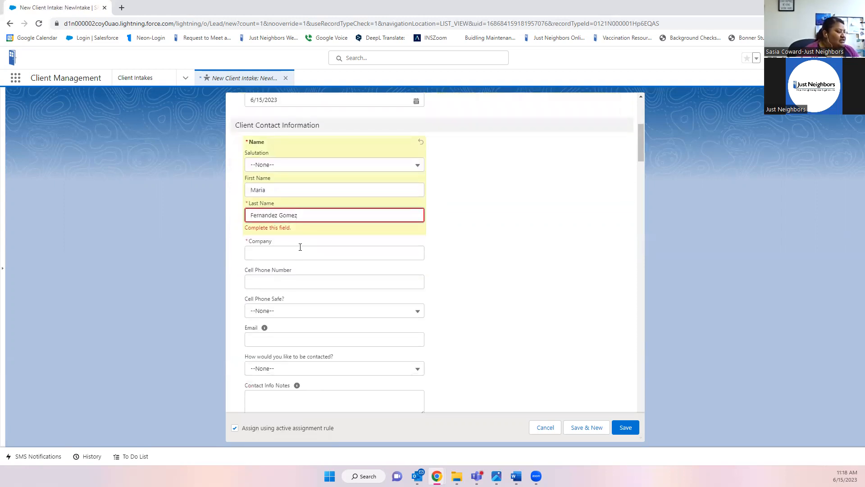
pyautogui.click(257, 252)
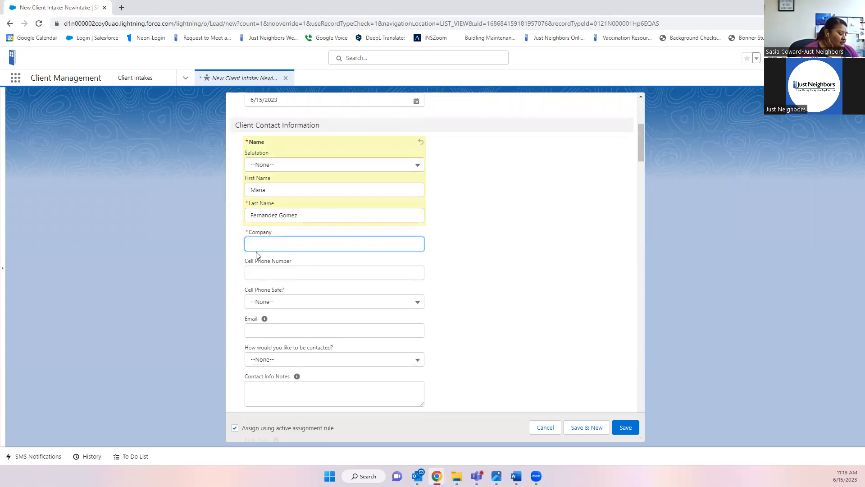
pyautogui.write('N/a')
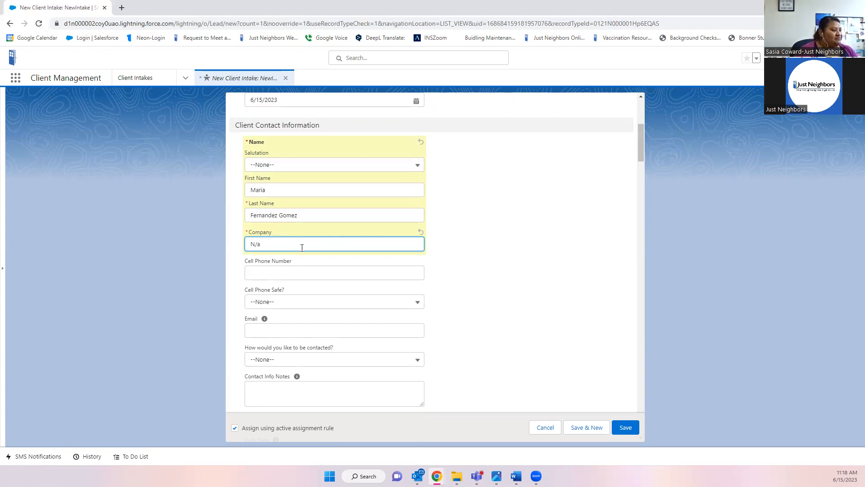
pyautogui.click(266, 271)
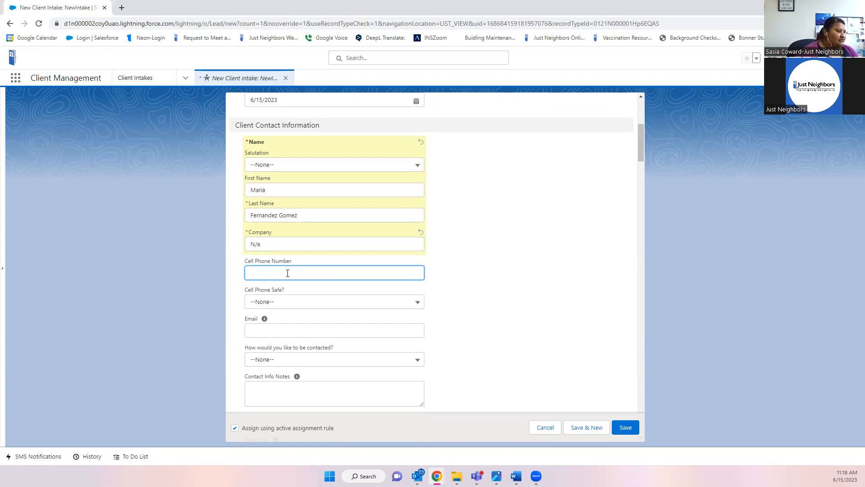
# - Enter the client's cell phone number and set Cell Phone Safe? to Yes
pyautogui.scroll(3, 473, 312)
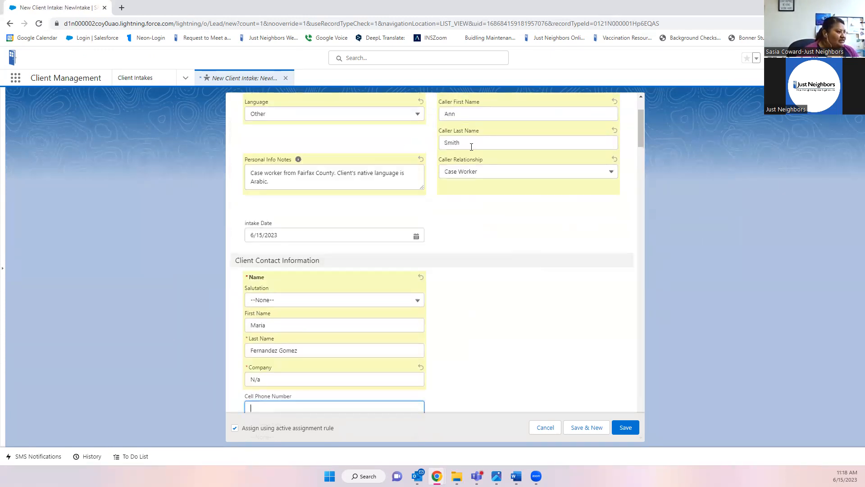
pyautogui.scroll(-2, 514, 372)
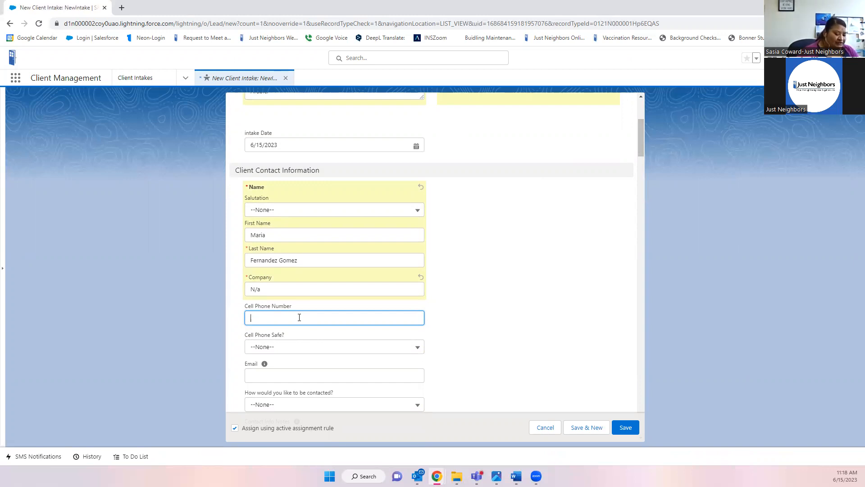
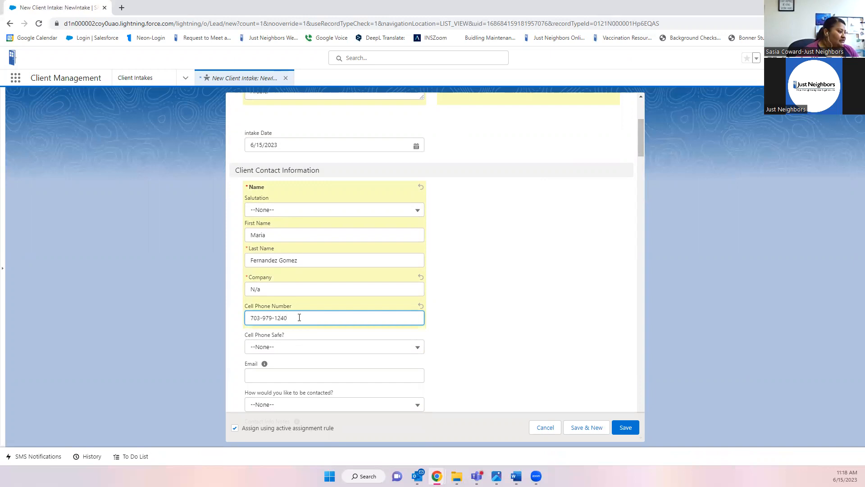
pyautogui.scroll(-2, 299, 317)
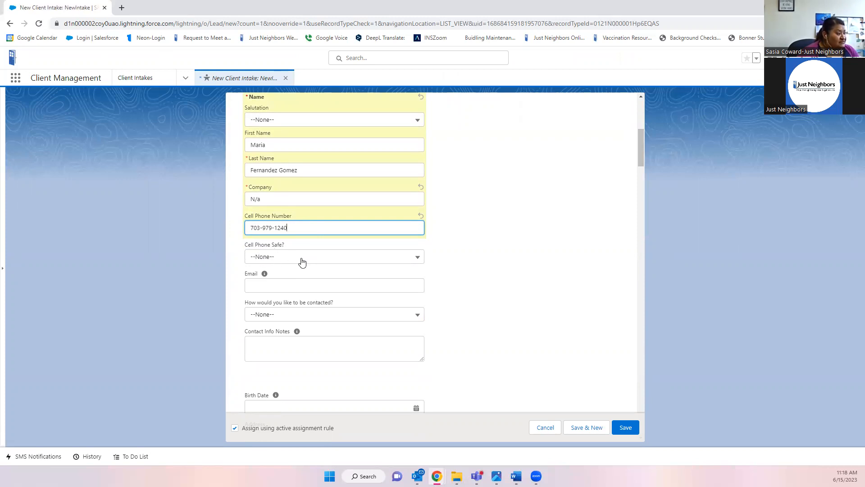
pyautogui.click(302, 261)
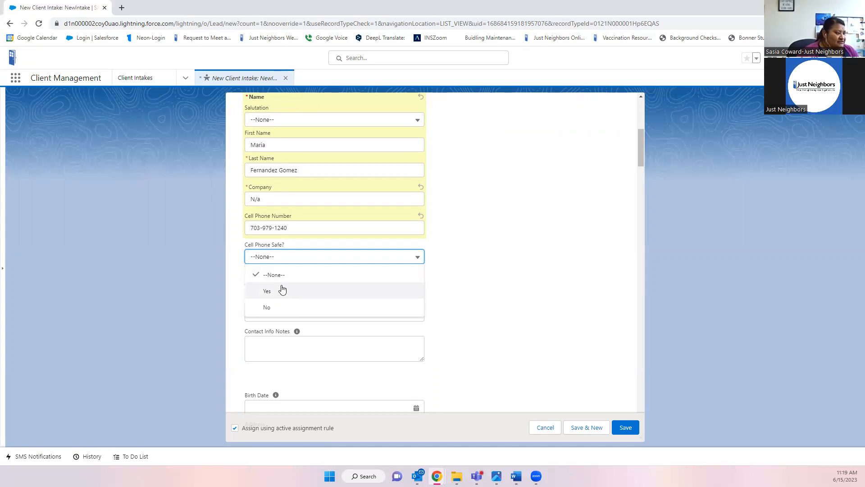
pyautogui.click(301, 296)
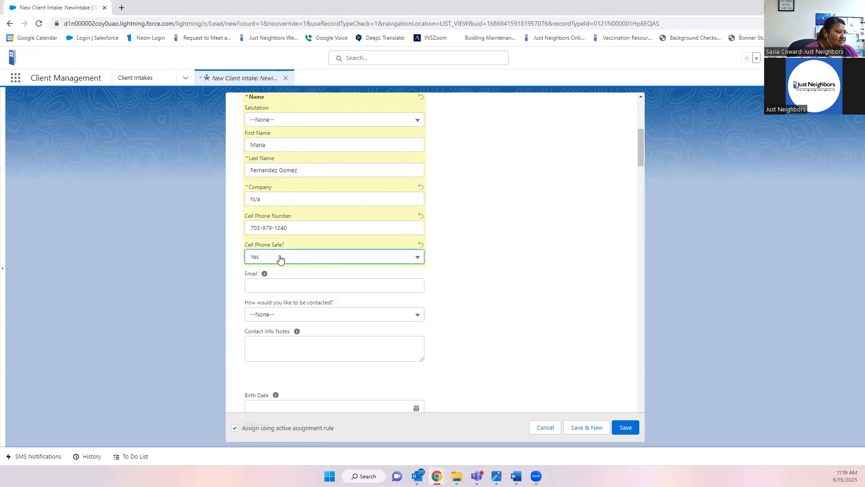
# - Enter the client's email address, correcting a typo at the end
pyautogui.scroll(-1, 343, 279)
pyautogui.click(310, 240)
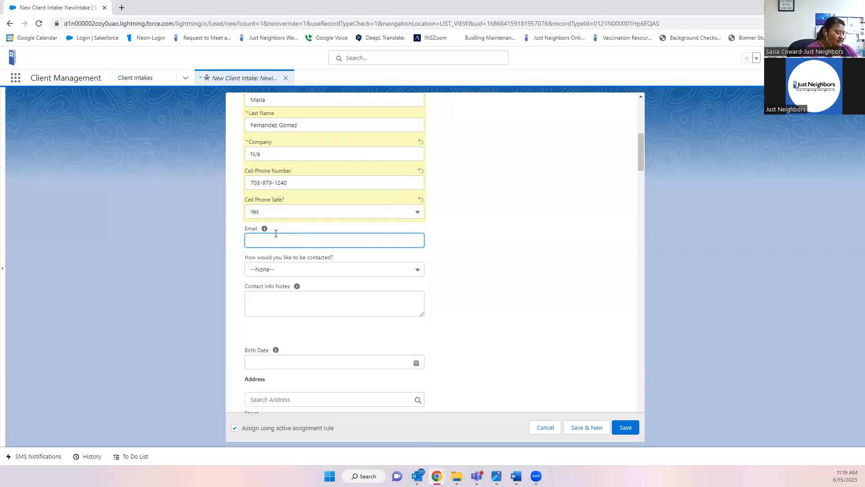
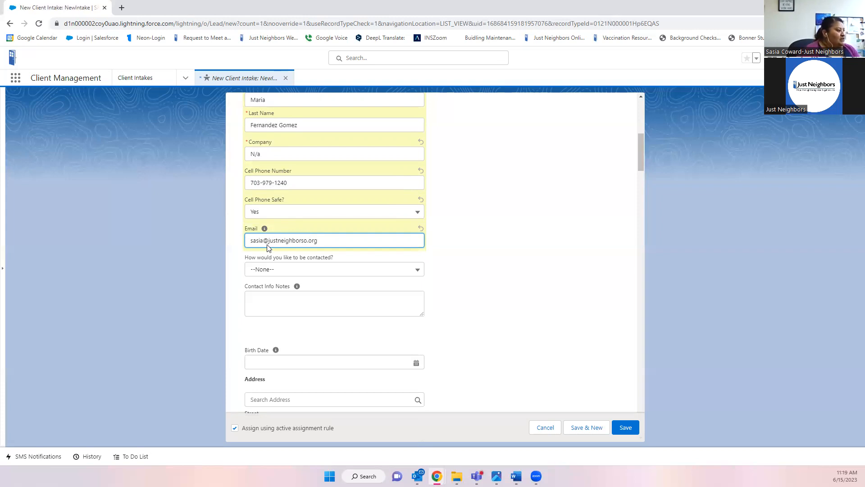
# - Set 'How would you like to be contacted?' to Phone Call
pyautogui.click(276, 271)
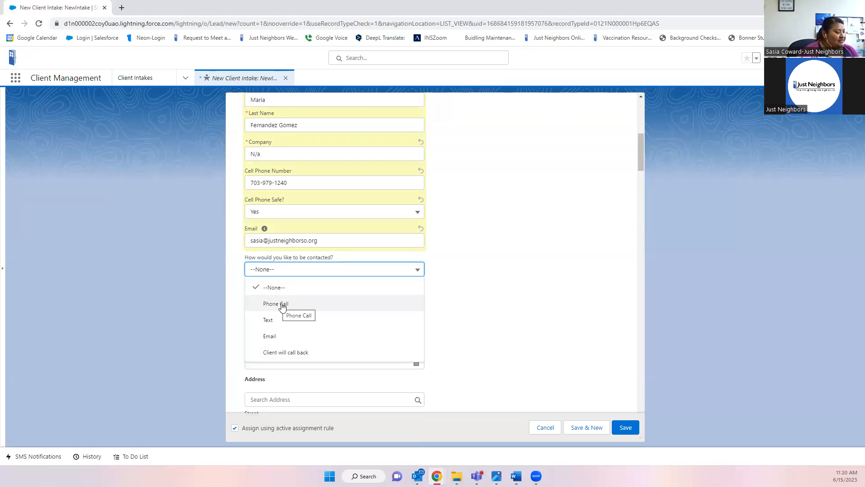
pyautogui.scroll(-1, 379, 288)
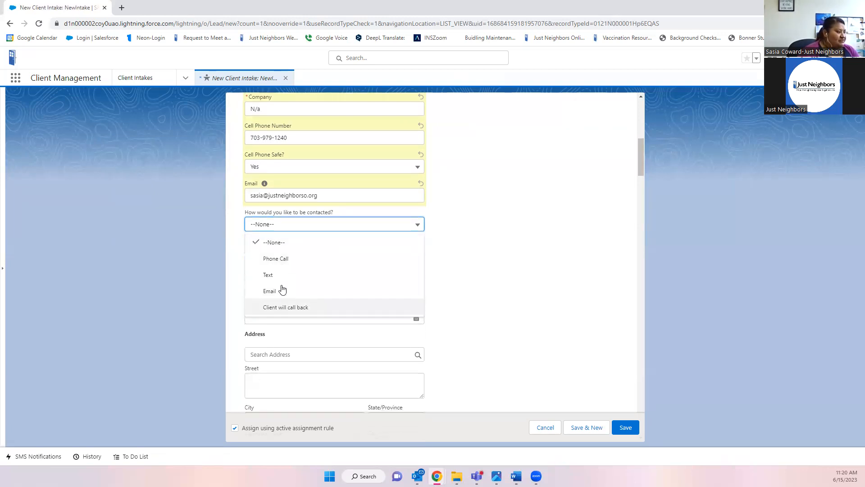
pyautogui.click(282, 259)
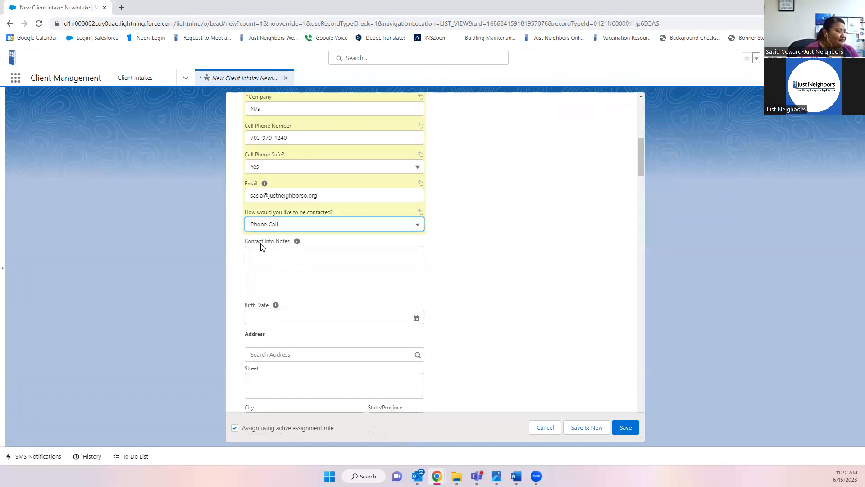
pyautogui.click(278, 258)
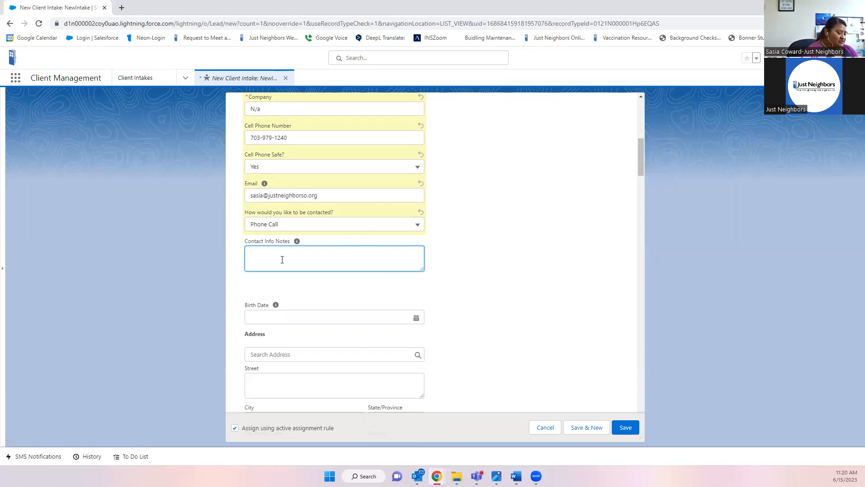
pyautogui.write('Please ')
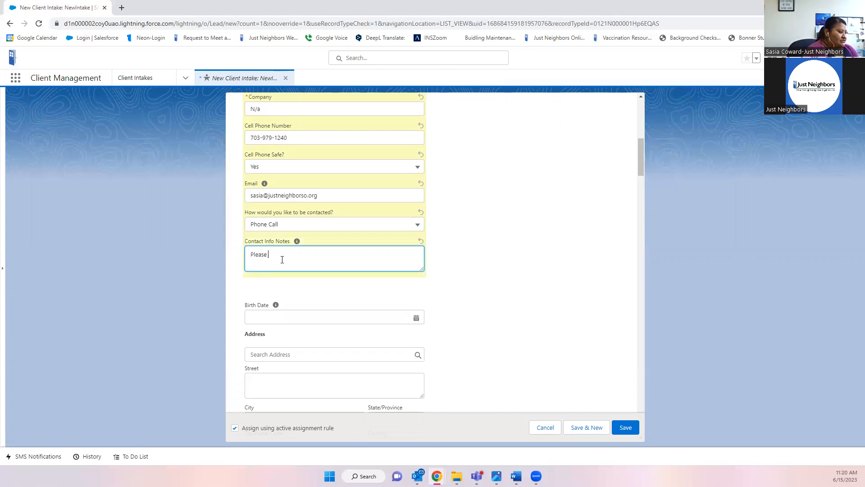
pyautogui.write('call after 2pm')
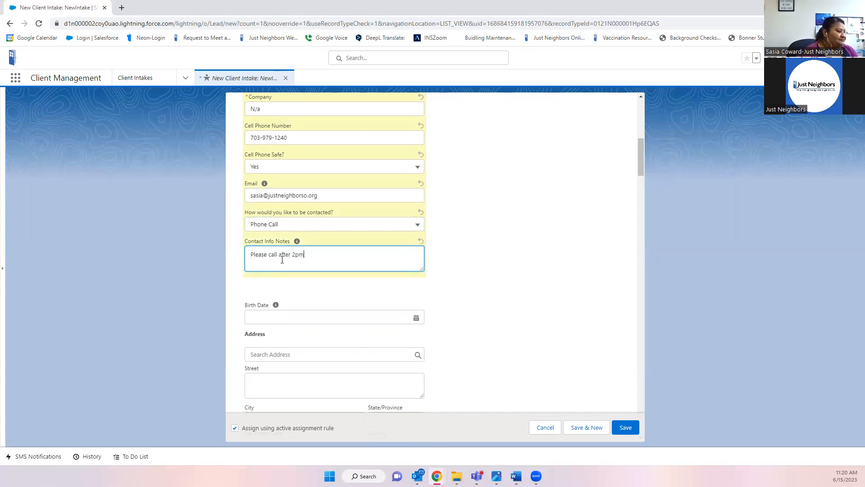
pyautogui.scroll(-2, 489, 272)
pyautogui.click(266, 229)
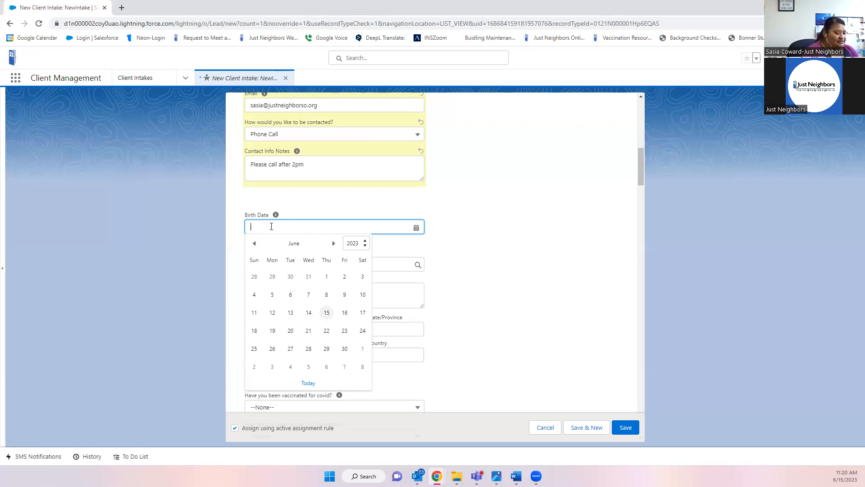
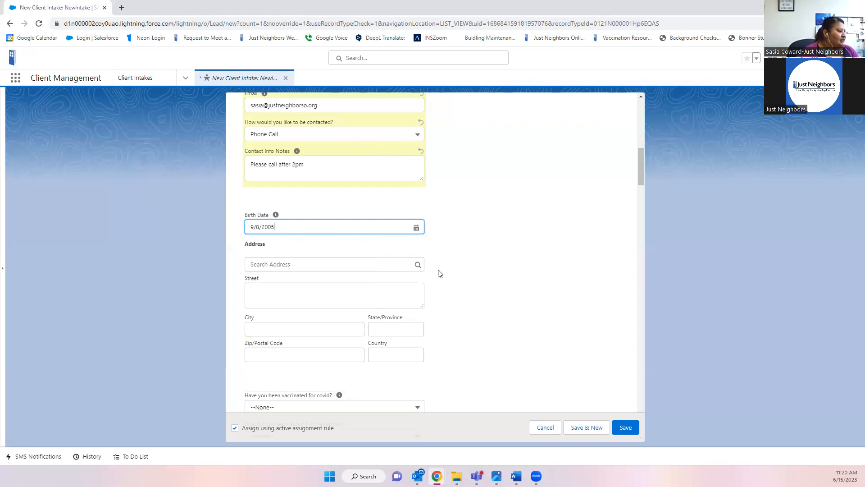
# - Search 22003 and pick the Annandale, VA suggestion to fill city, state, ZIP and country
pyautogui.click(262, 264)
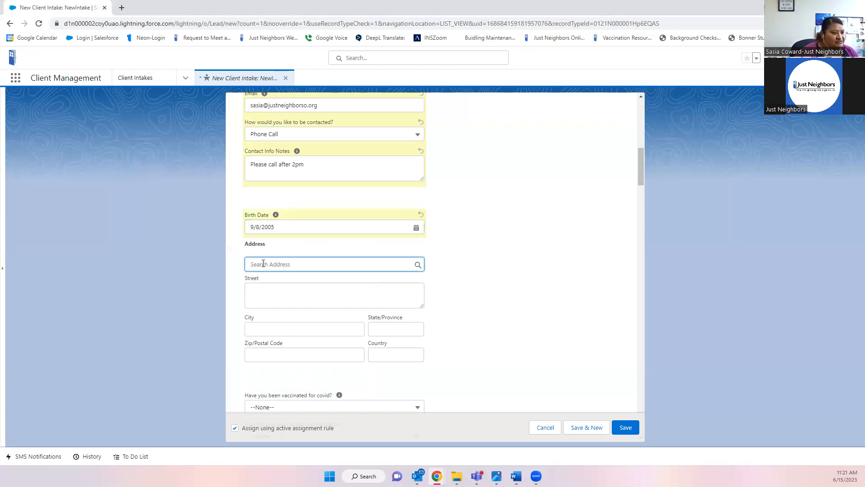
pyautogui.write('22')
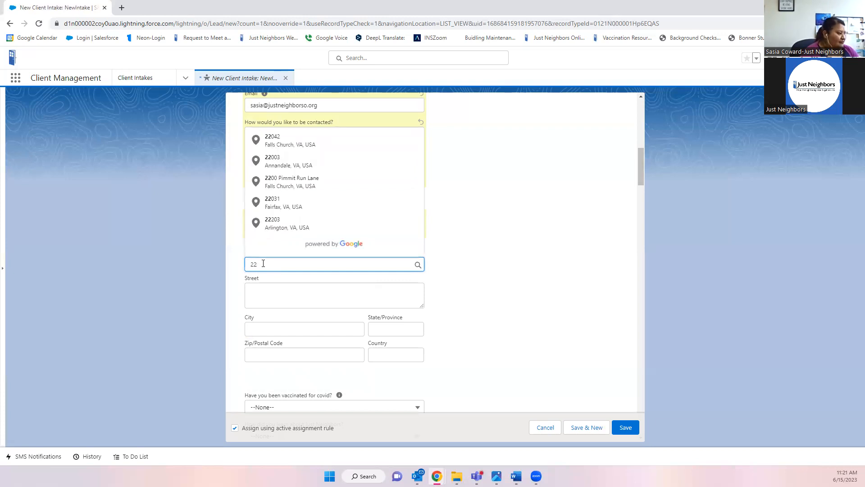
pyautogui.write('00')
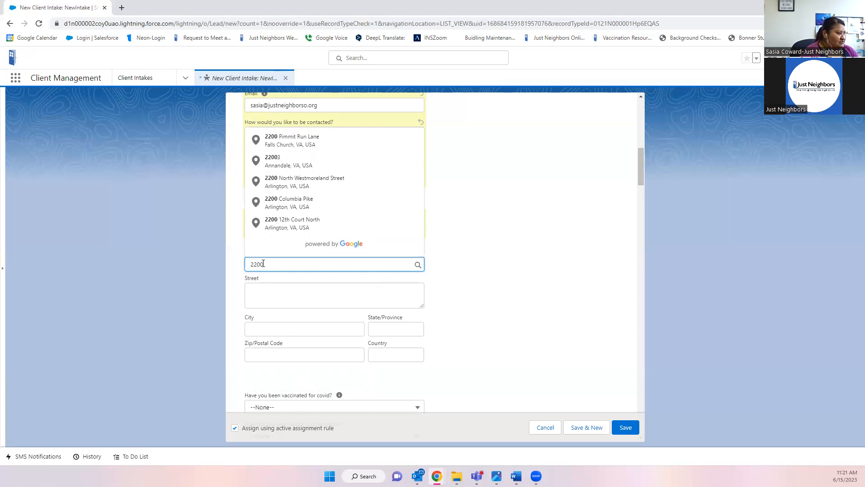
pyautogui.write('3')
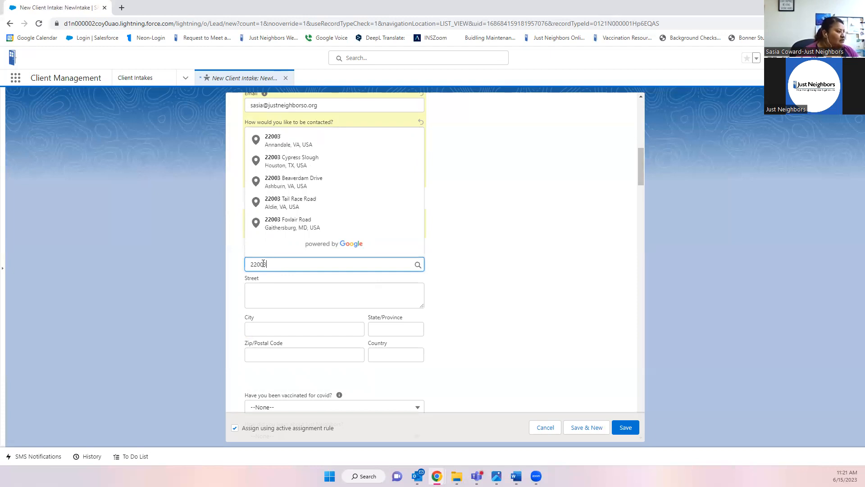
pyautogui.click(289, 143)
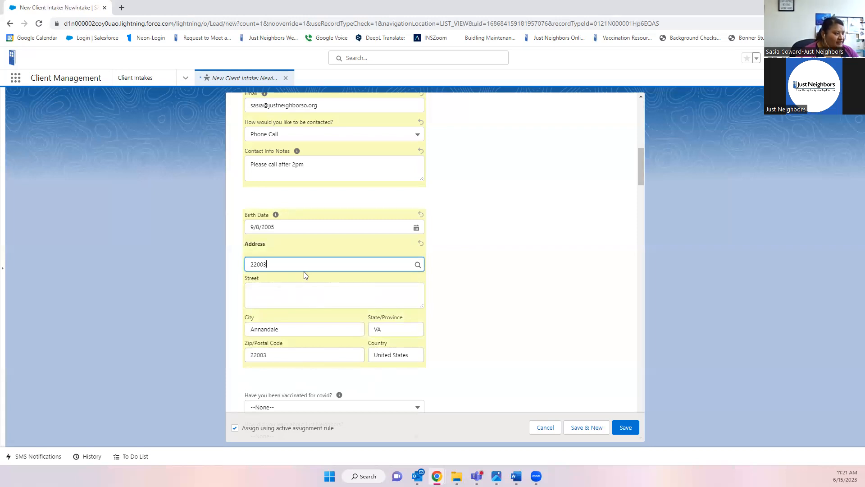
pyautogui.scroll(-1, 430, 299)
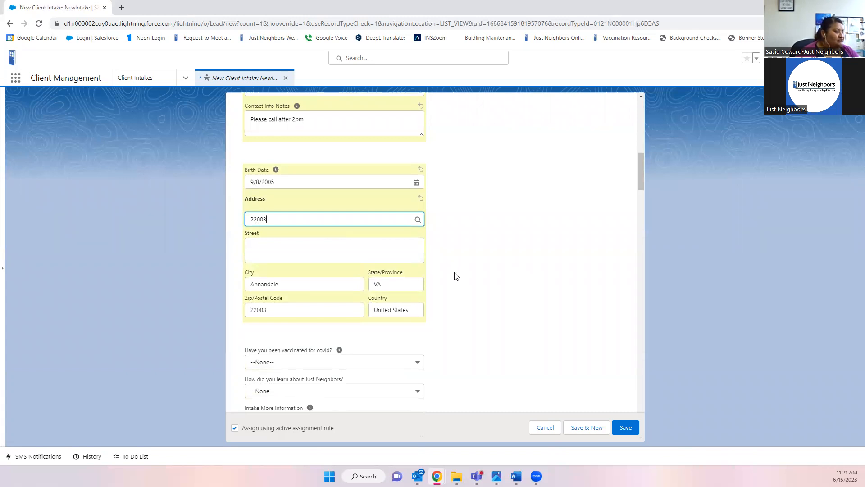
pyautogui.scroll(-1, 454, 276)
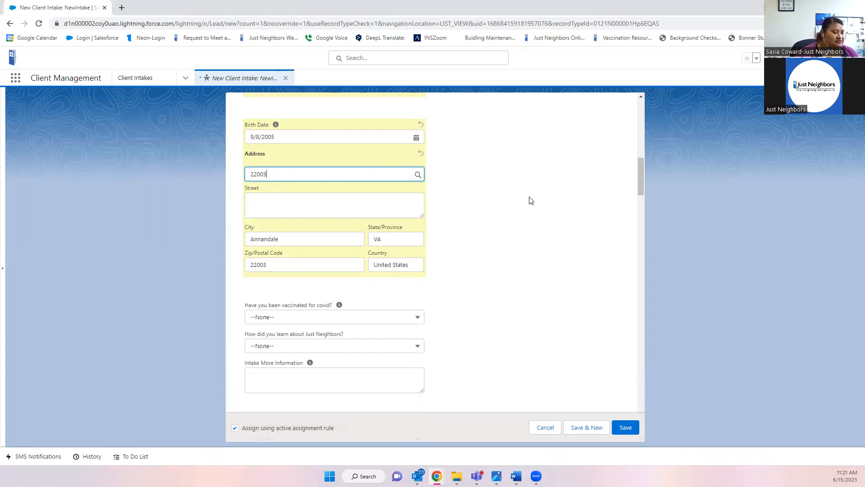
# - Answer Yes to 'Have you been vaccinated for covid?'
pyautogui.scroll(-3, 530, 201)
pyautogui.scroll(2, 530, 200)
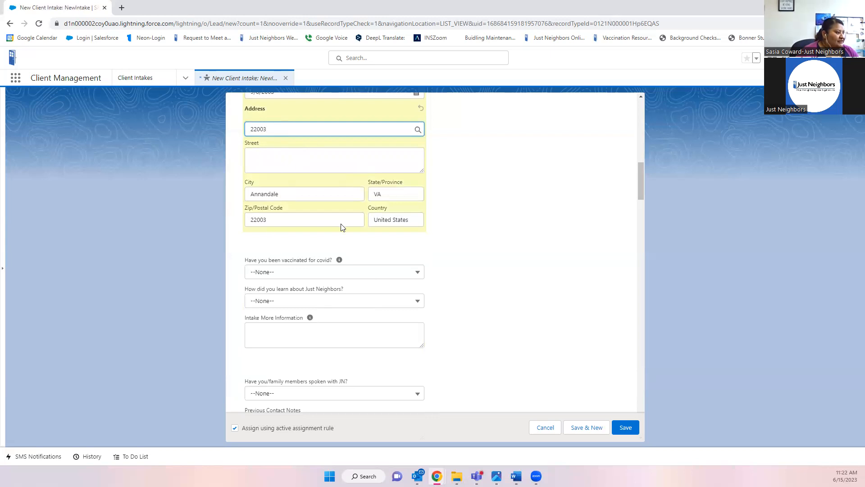
pyautogui.scroll(-1, 403, 272)
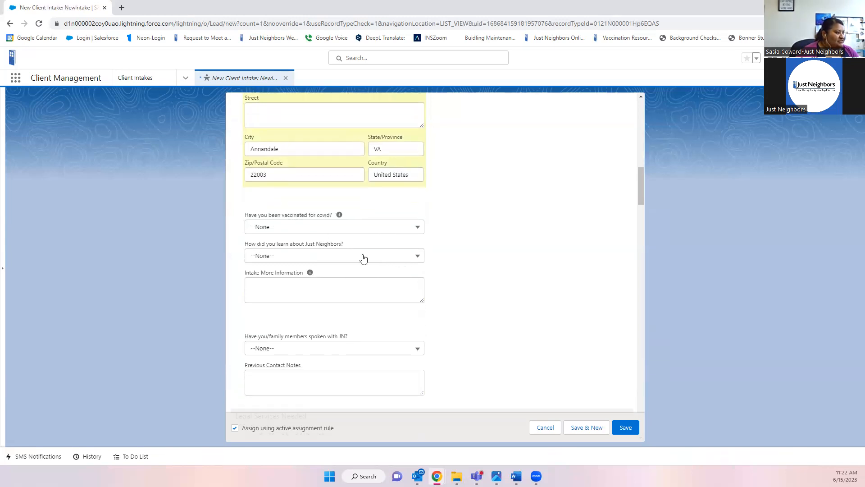
pyautogui.click(285, 230)
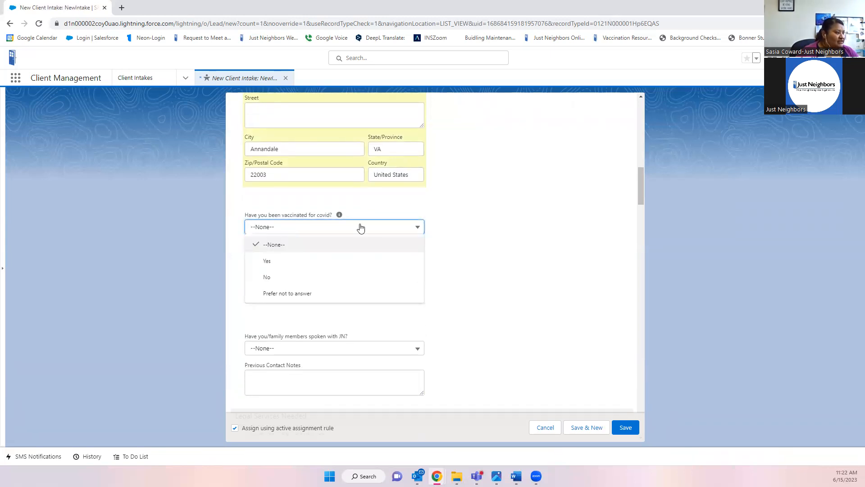
pyautogui.click(286, 265)
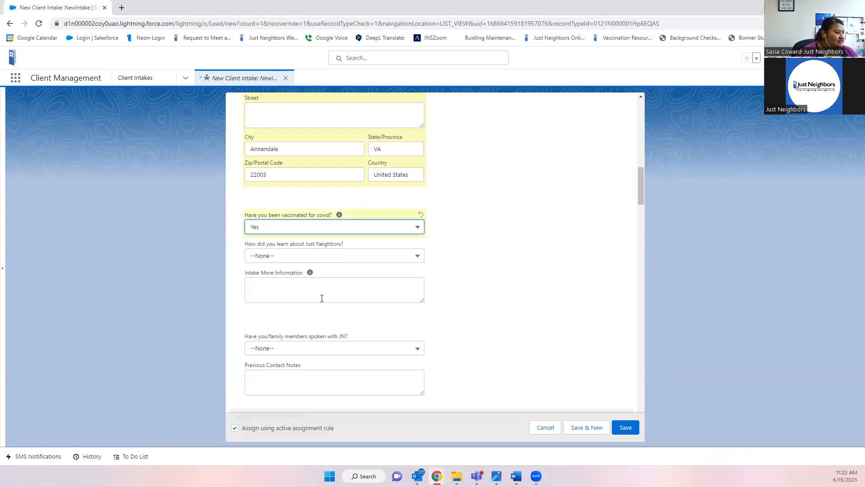
# - Browse the 'How did you learn about Just Neighbors?' options and close the list unchanged
pyautogui.click(306, 256)
pyautogui.scroll(-1, 310, 257)
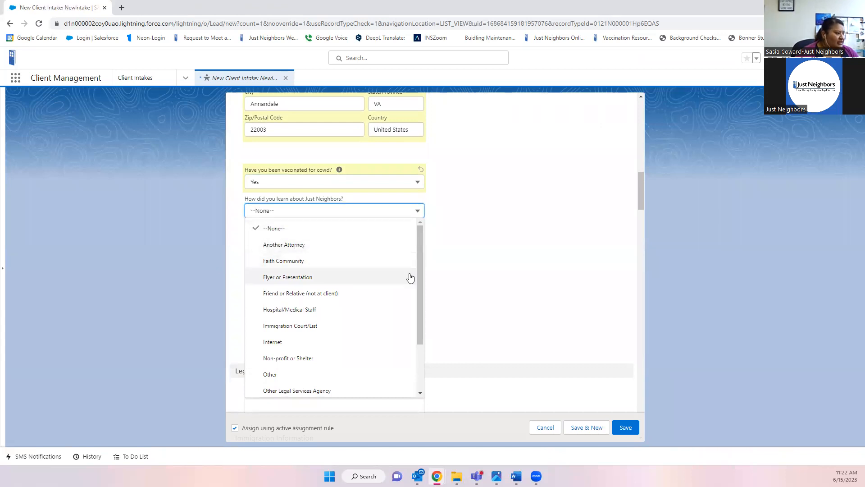
pyautogui.moveTo(421, 275); pyautogui.dragTo(419, 299)
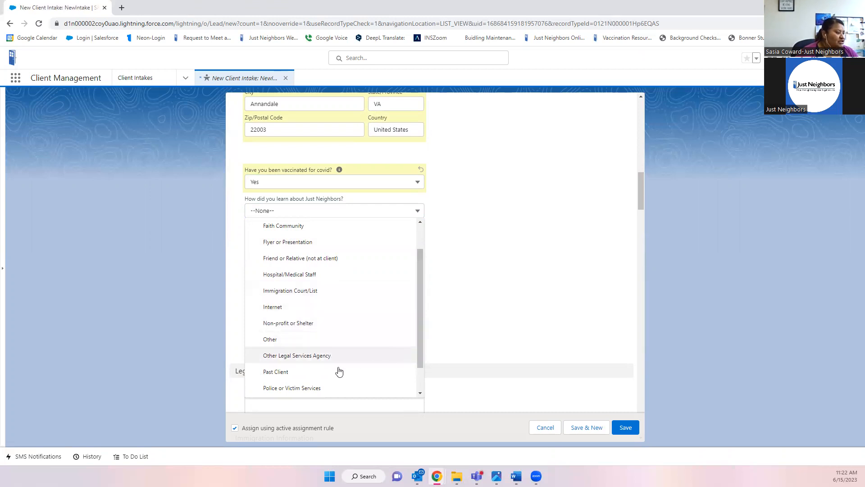
pyautogui.scroll(-1, 360, 344)
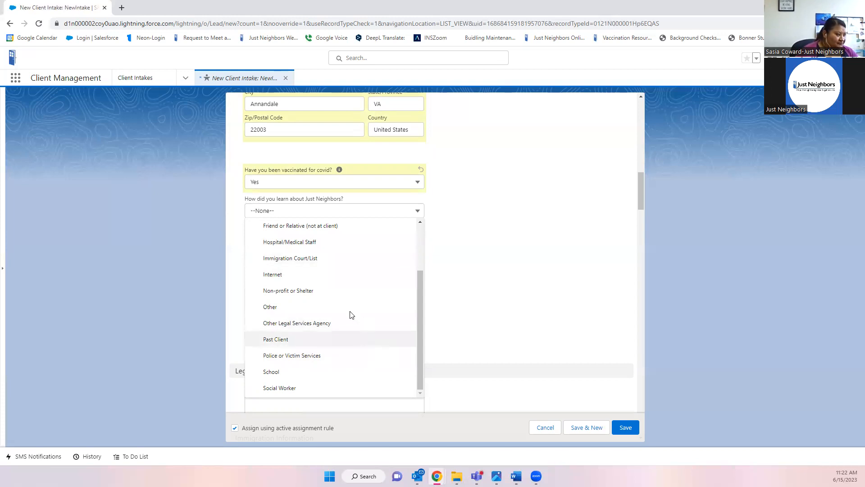
pyautogui.scroll(1, 351, 315)
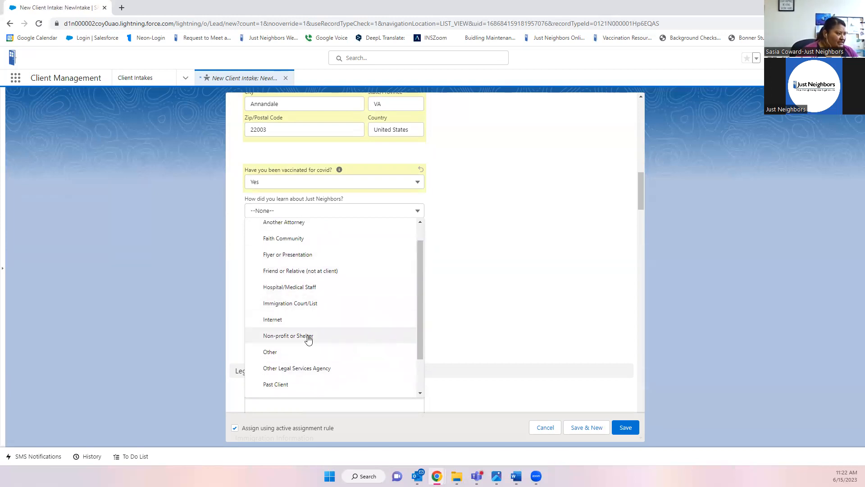
pyautogui.click(429, 352)
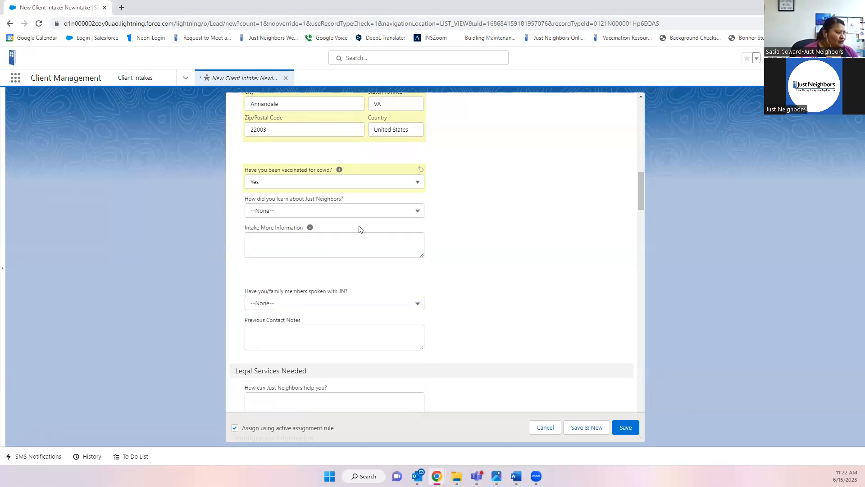
# - Choose Other Legal Services Agency as referral source and note 'AYUDA provided Just Neighbors referral'
pyautogui.click(360, 211)
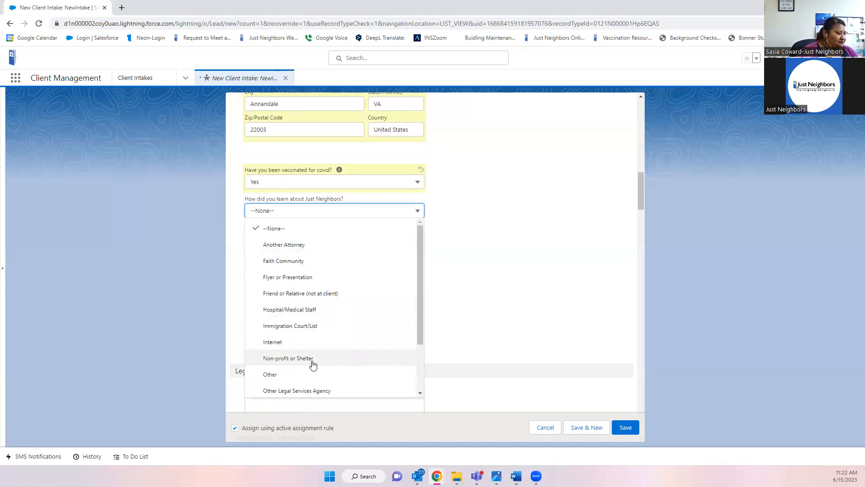
pyautogui.click(332, 390)
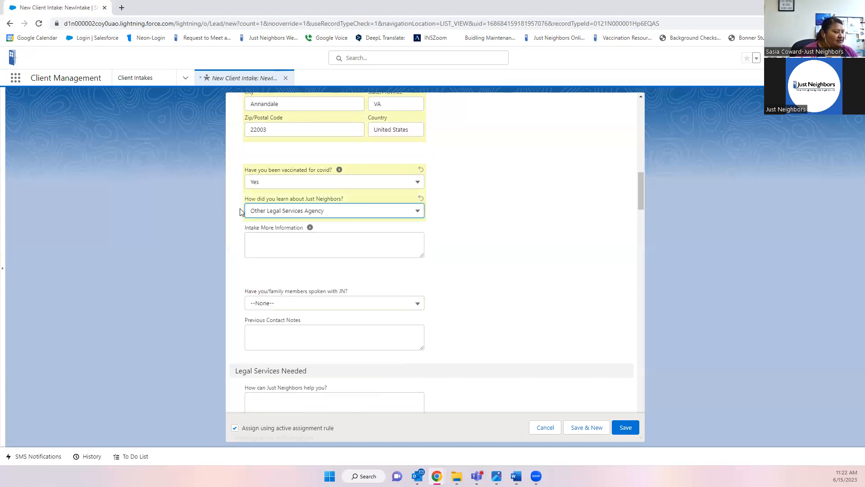
pyautogui.click(345, 244)
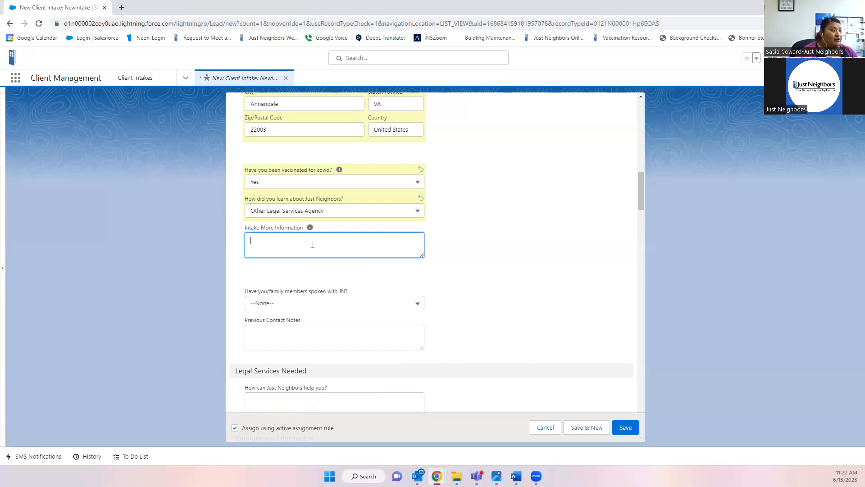
pyautogui.write('Y')
pyautogui.press('BackSpace')
pyautogui.write('AYU')
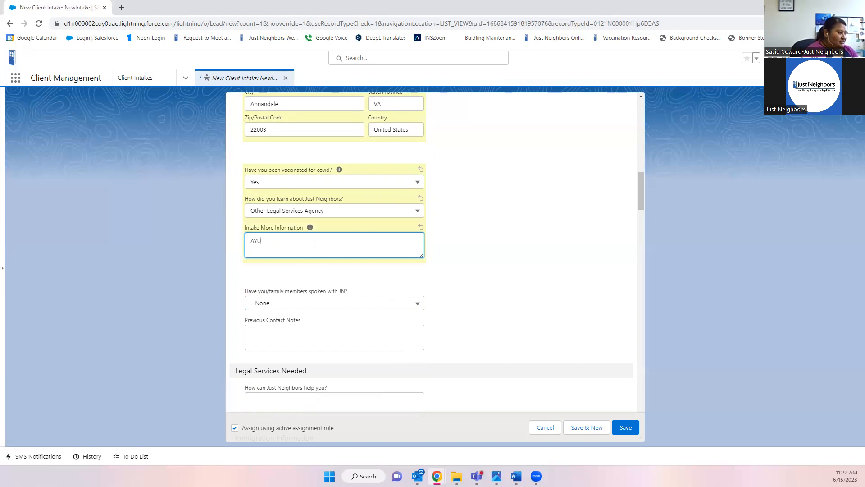
pyautogui.write('DA')
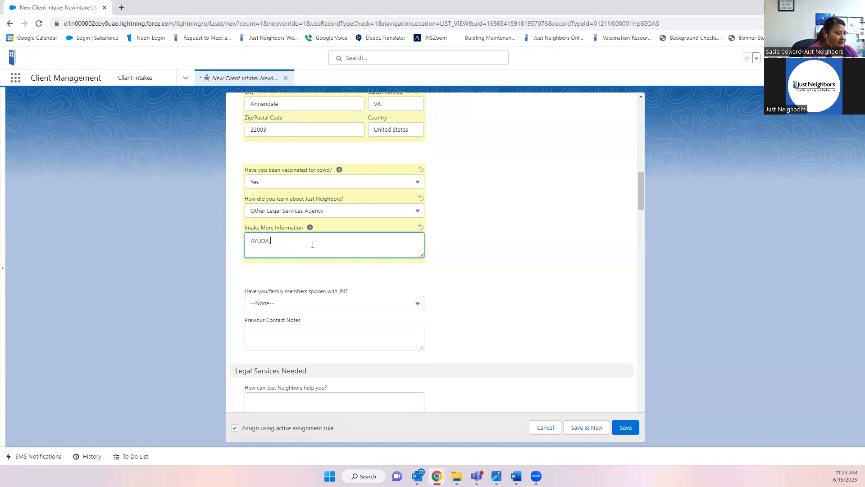
pyautogui.write('rovided Just Er')
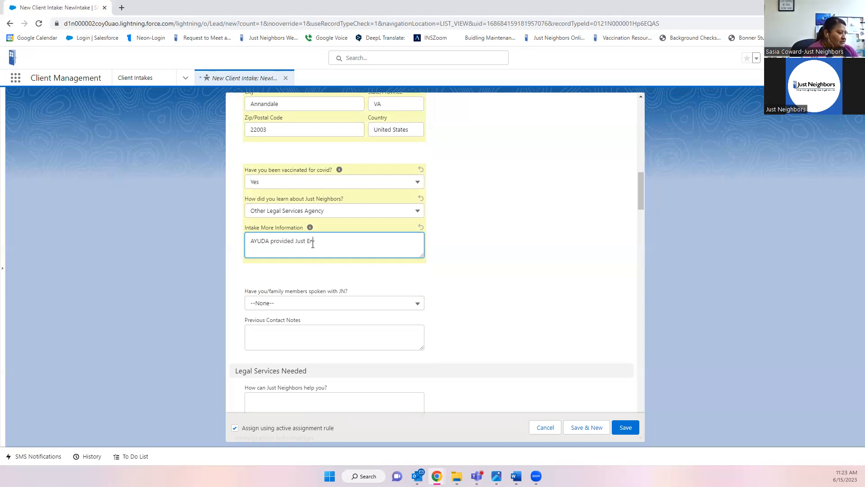
pyautogui.press('BackSpace')
pyautogui.write('Neighbors referral')
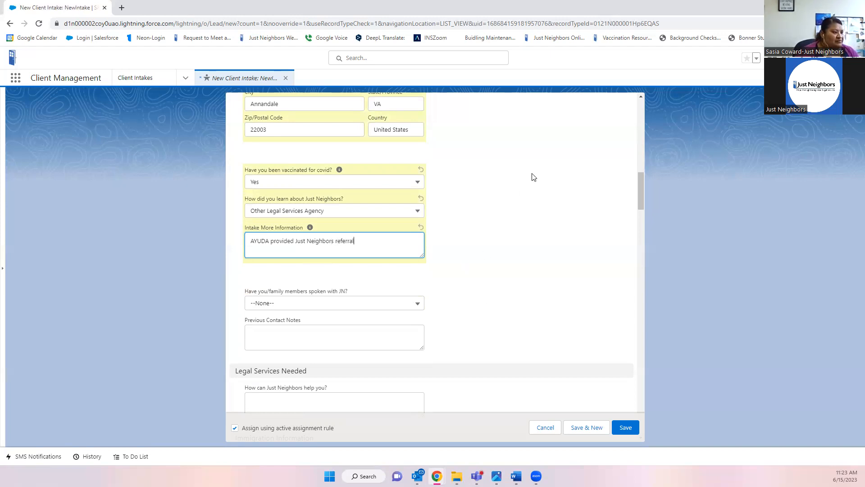
# - Answer Yes to having spoken with Just Neighbors before
pyautogui.scroll(-1, 536, 240)
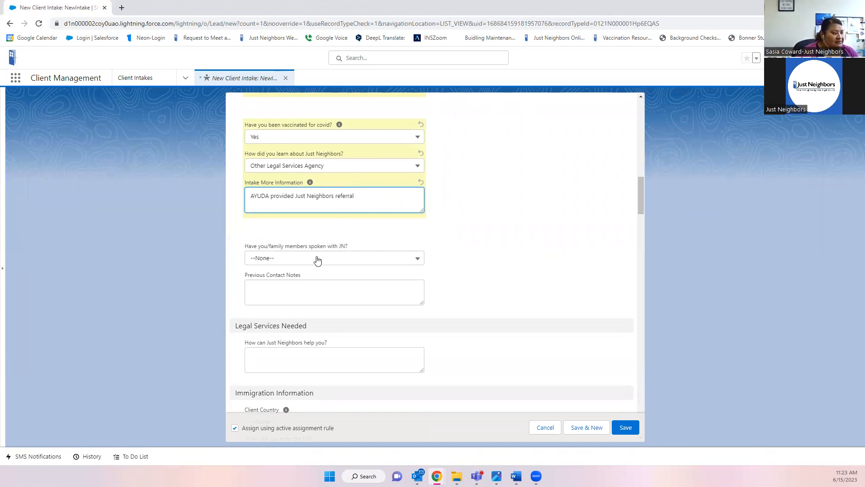
pyautogui.click(335, 261)
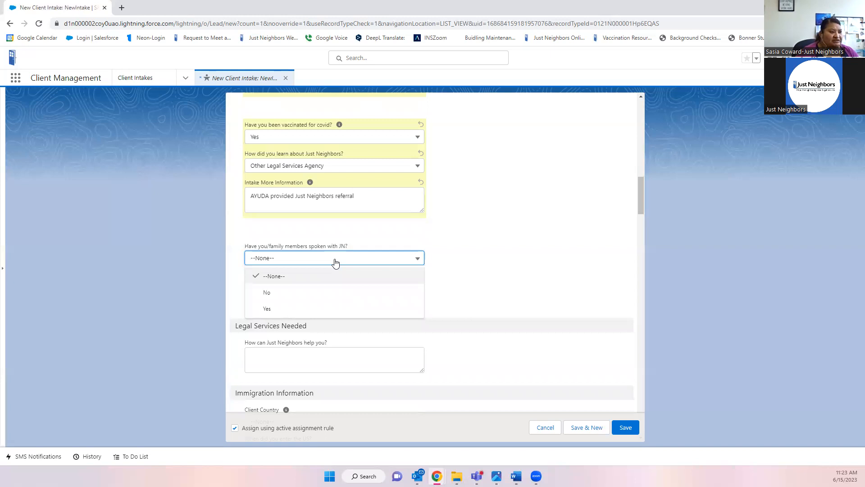
pyautogui.click(273, 298)
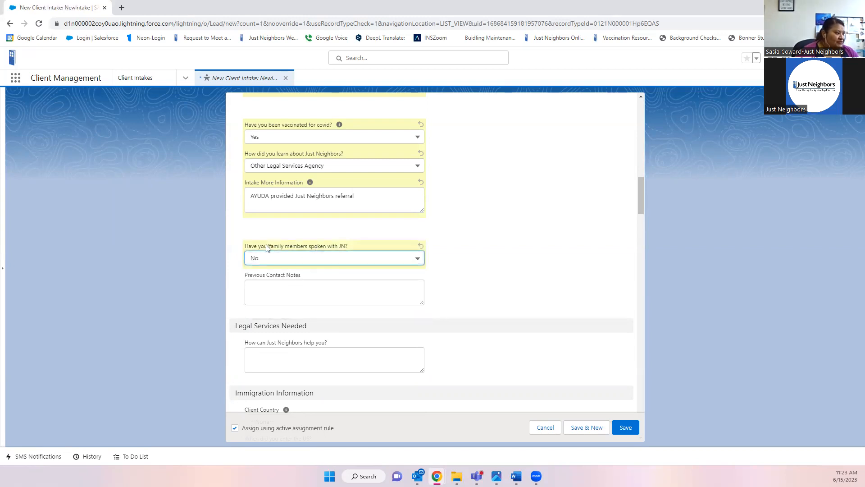
pyautogui.click(299, 259)
pyautogui.click(283, 311)
# - Note in Previous Contact Notes that the client's cousin was a Just Neighbors client in 2014
pyautogui.click(303, 286)
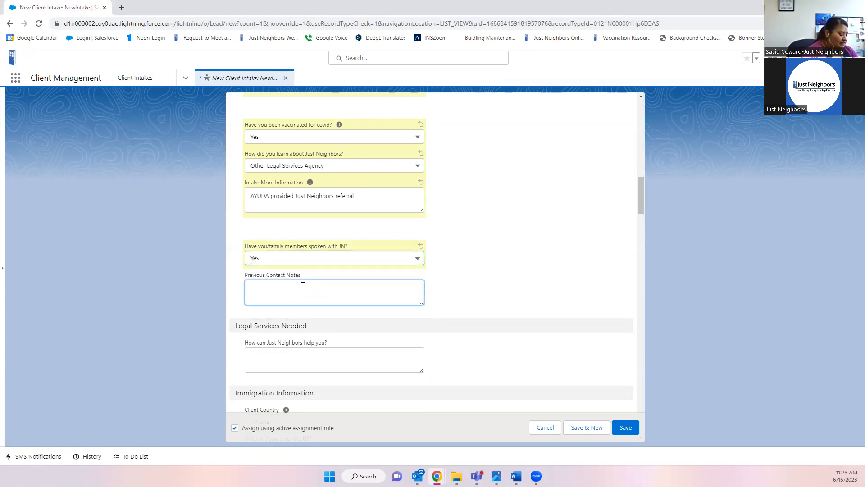
pyautogui.write("Maria's cousin wa")
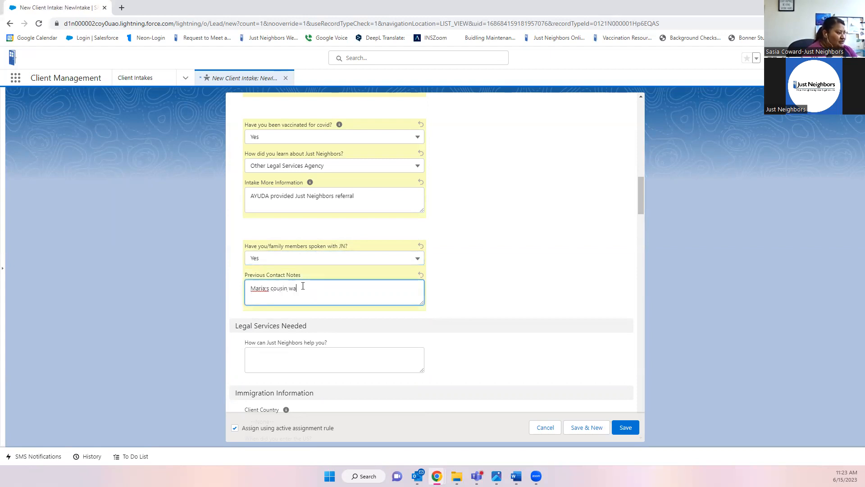
pyautogui.write('s a Just Nei')
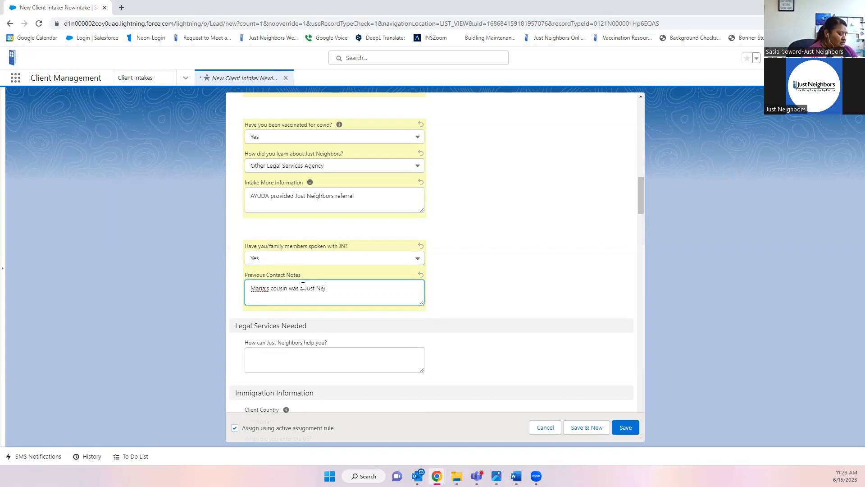
pyautogui.write('ghbors clien')
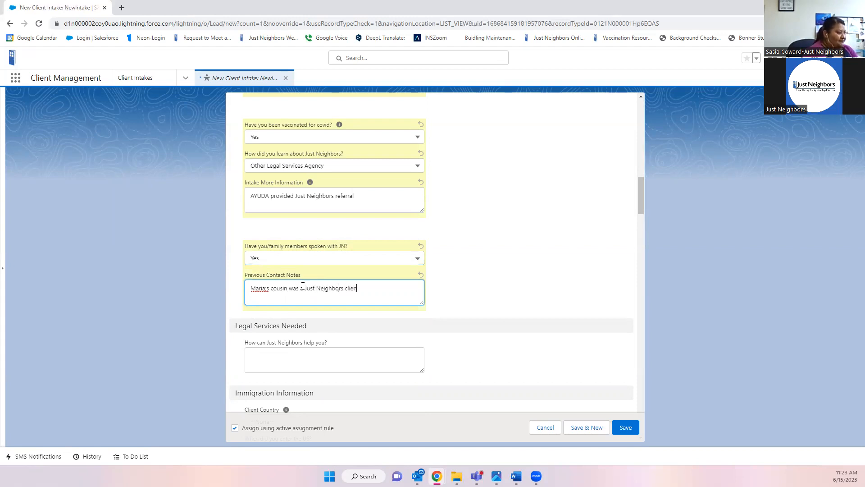
pyautogui.write('t in 2014.')
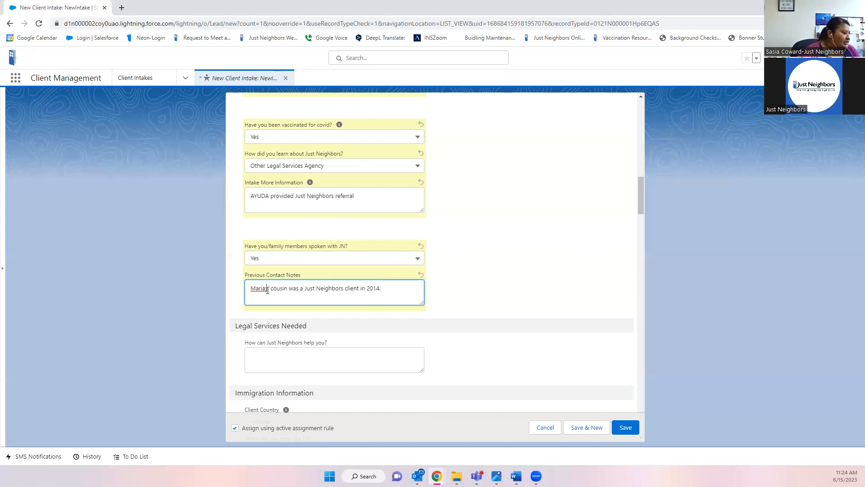
pyautogui.press('BackSpace')
pyautogui.press('BackSpace')
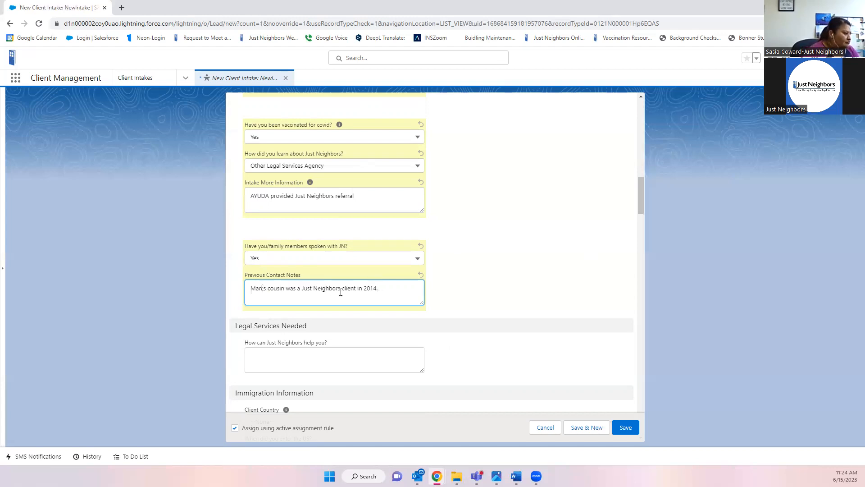
pyautogui.write('ia')
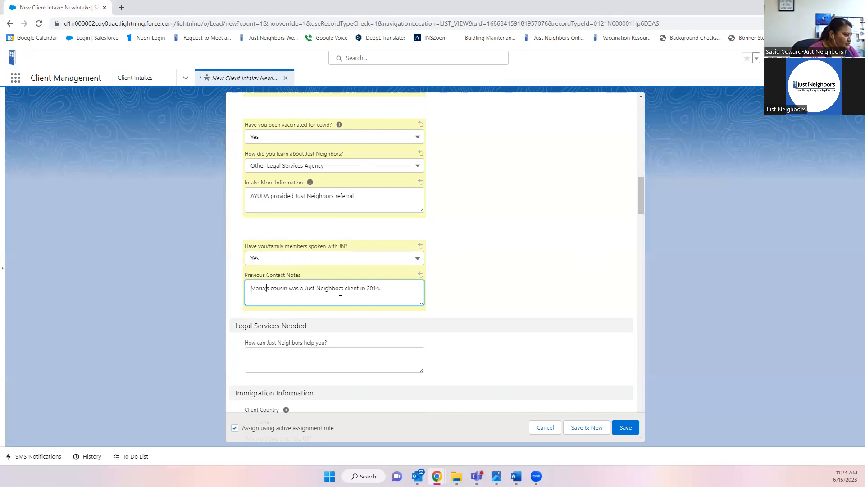
pyautogui.press('BackSpace')
pyautogui.write("'")
pyautogui.click(379, 357)
pyautogui.scroll(-2, 270, 279)
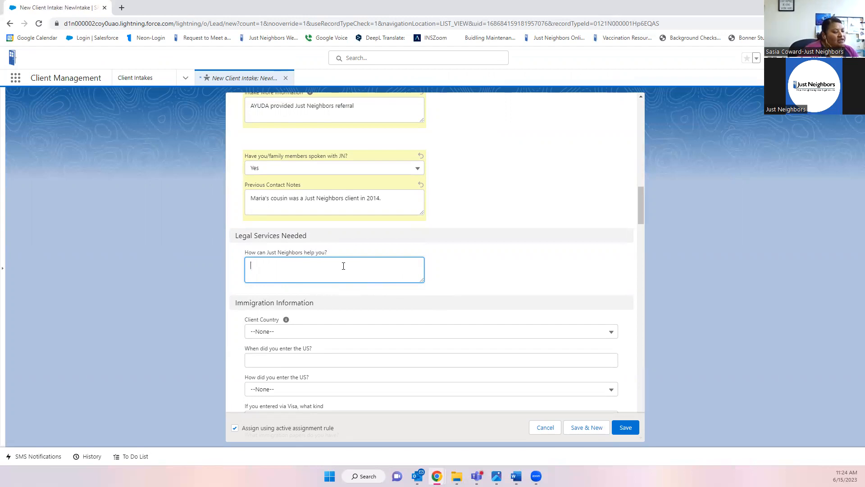
# - In 'How can Just Neighbors help you?', write that the caller needs the client's green card renewed
pyautogui.scroll(-1, 341, 264)
pyautogui.scroll(1, 341, 262)
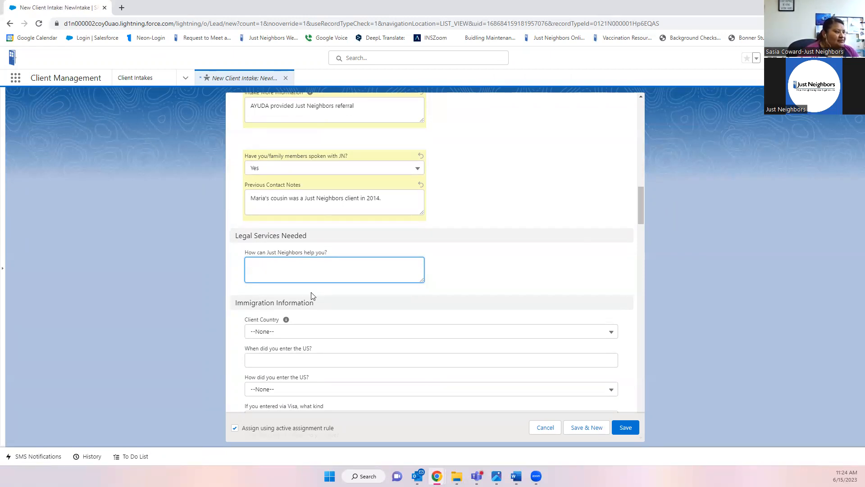
pyautogui.moveTo(640, 214); pyautogui.dragTo(638, 123)
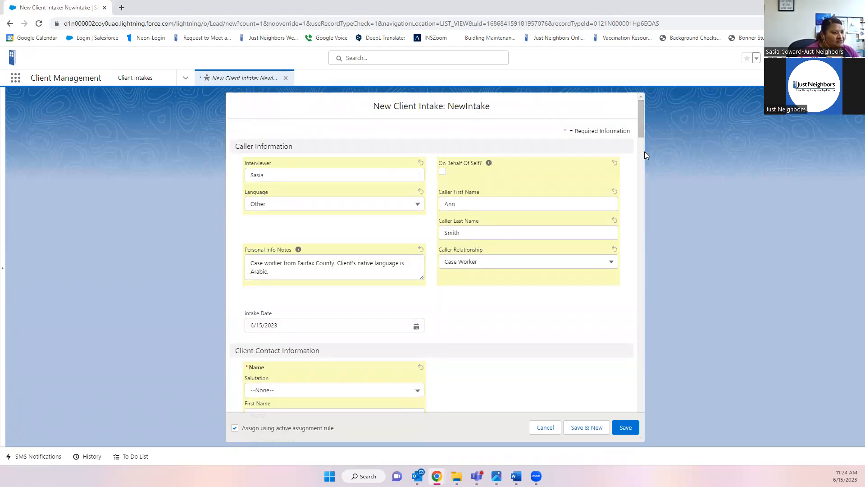
pyautogui.scroll(-4, 644, 131)
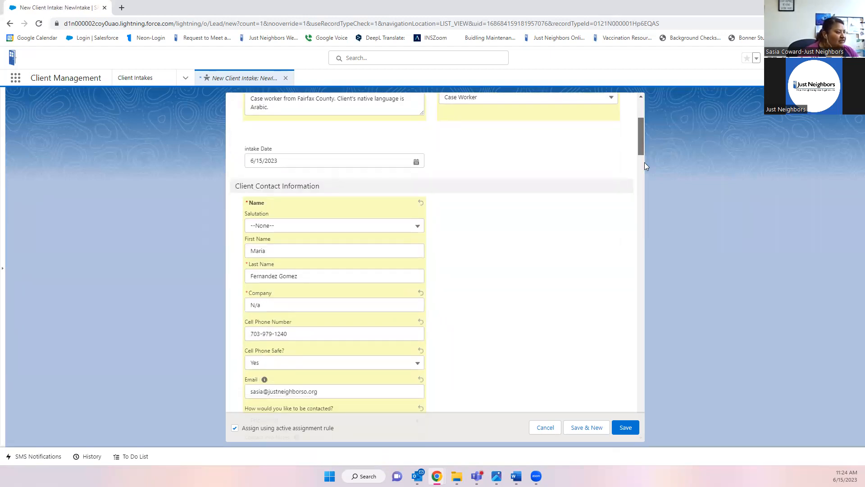
pyautogui.scroll(-9, 645, 190)
pyautogui.scroll(-5, 646, 217)
pyautogui.scroll(3, 646, 217)
pyautogui.click(374, 256)
pyautogui.write('Ann')
pyautogui.write(' is calling for M')
pyautogui.write('ai')
pyautogui.write('ria wh')
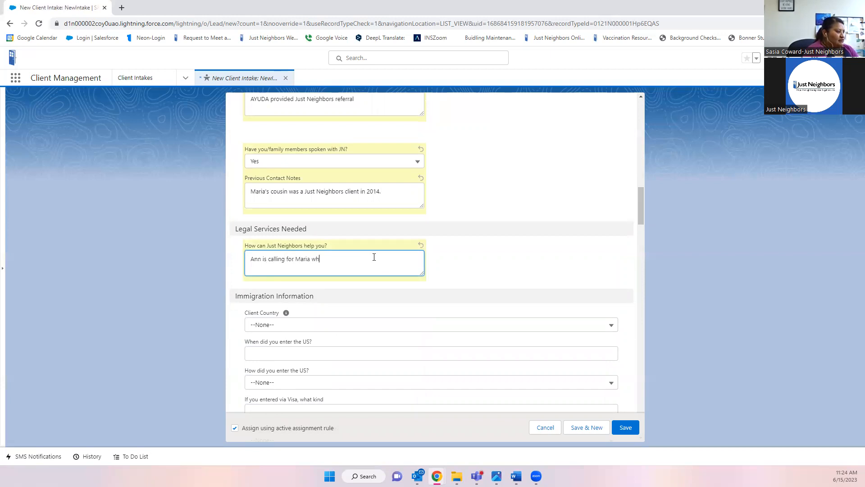
pyautogui.write('o is ine')
pyautogui.press('BackSpace')
pyautogui.write('need of green')
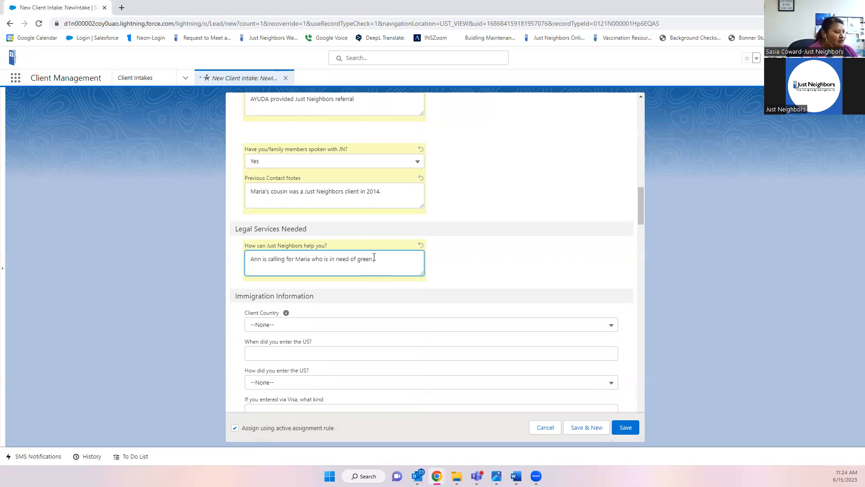
pyautogui.write(' card renewal.')
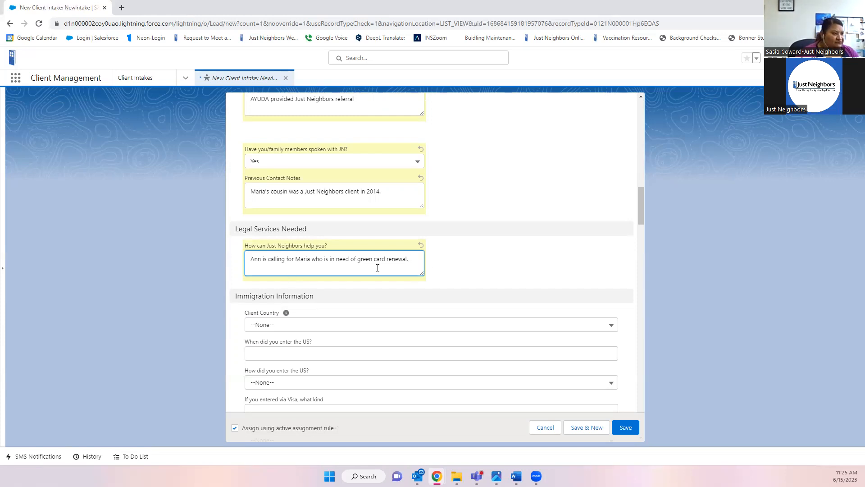
# - Set Client Country to Colombia
pyautogui.scroll(-2, 495, 284)
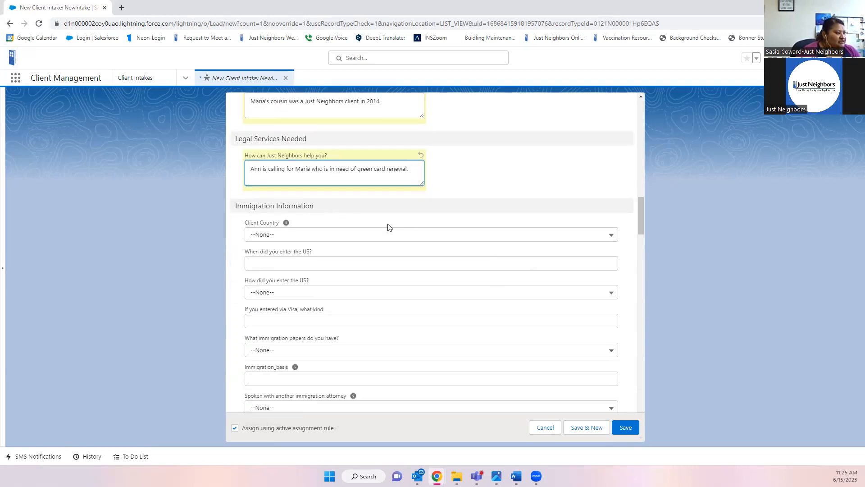
pyautogui.scroll(-2, 386, 227)
pyautogui.click(311, 143)
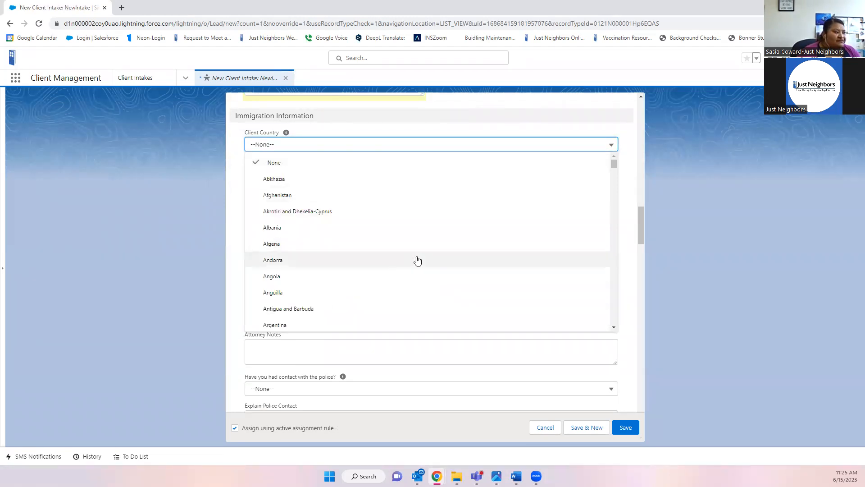
pyautogui.scroll(-3, 415, 259)
pyautogui.scroll(-3, 368, 249)
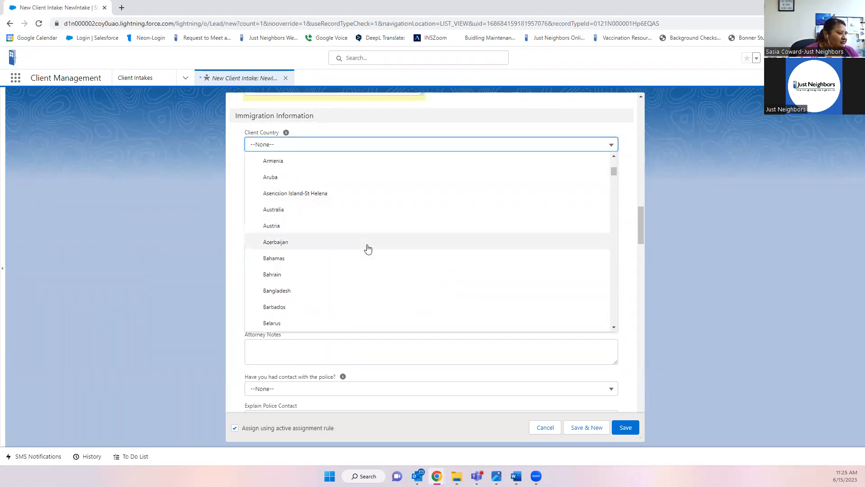
pyautogui.scroll(-7, 368, 249)
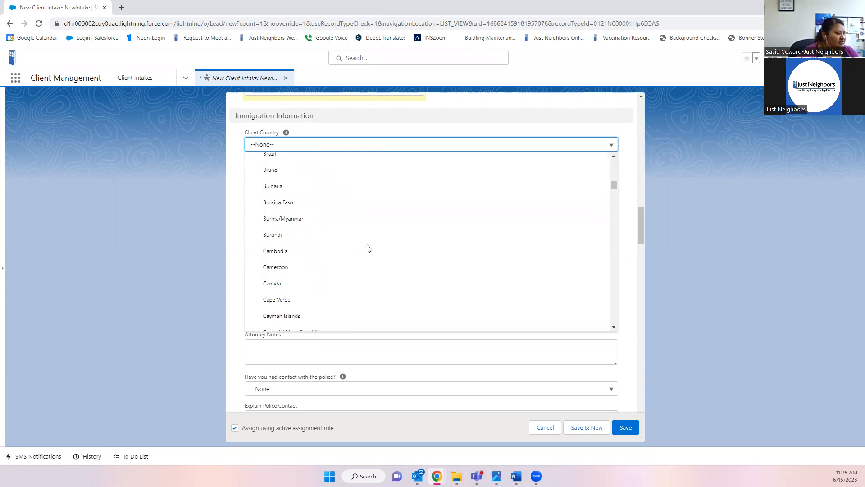
pyautogui.scroll(-3, 368, 249)
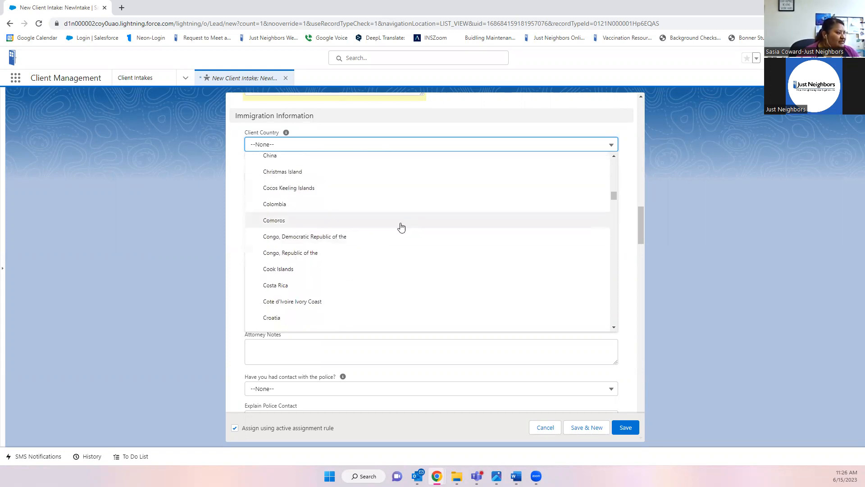
pyautogui.click(283, 206)
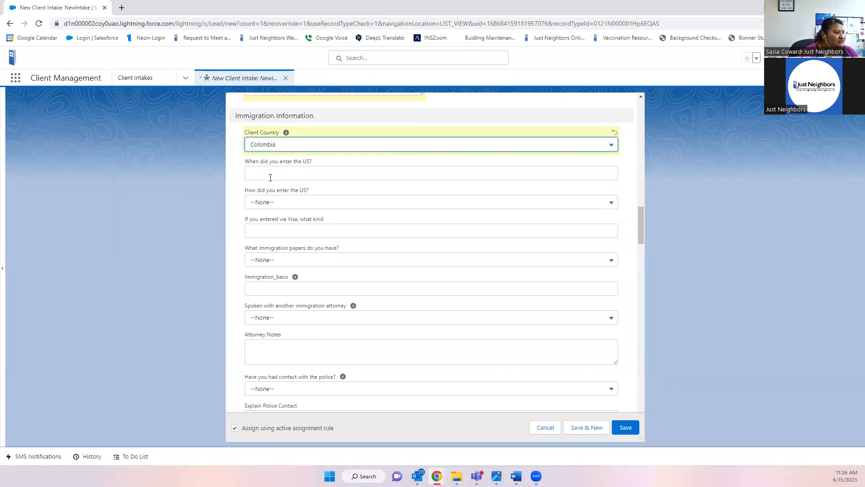
# - Record US entry in 2019 on a Visa of type Tourist
pyautogui.click(295, 175)
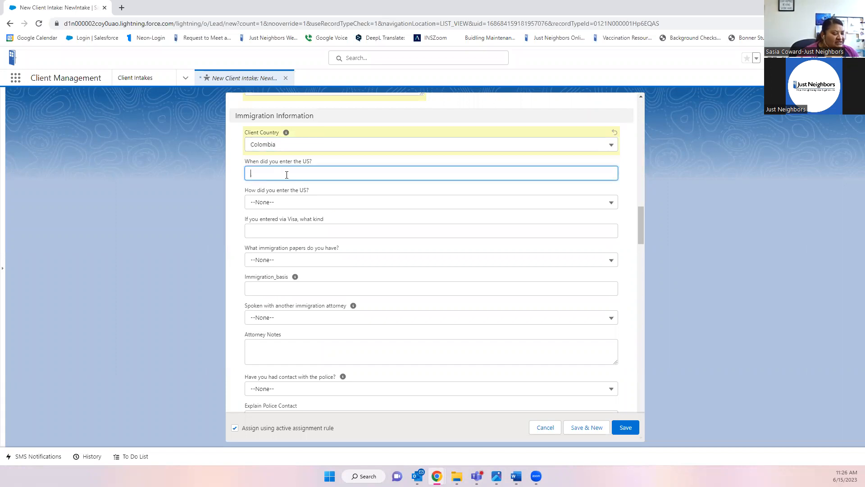
pyautogui.write('20')
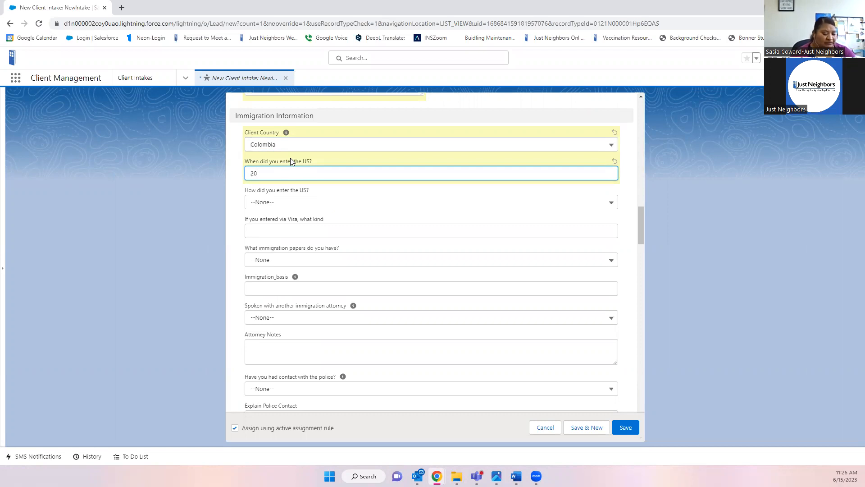
pyautogui.write('19')
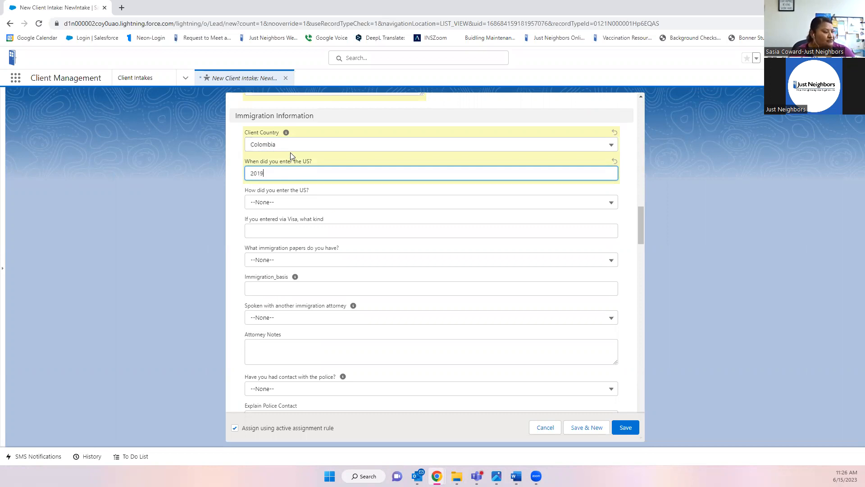
pyautogui.click(283, 203)
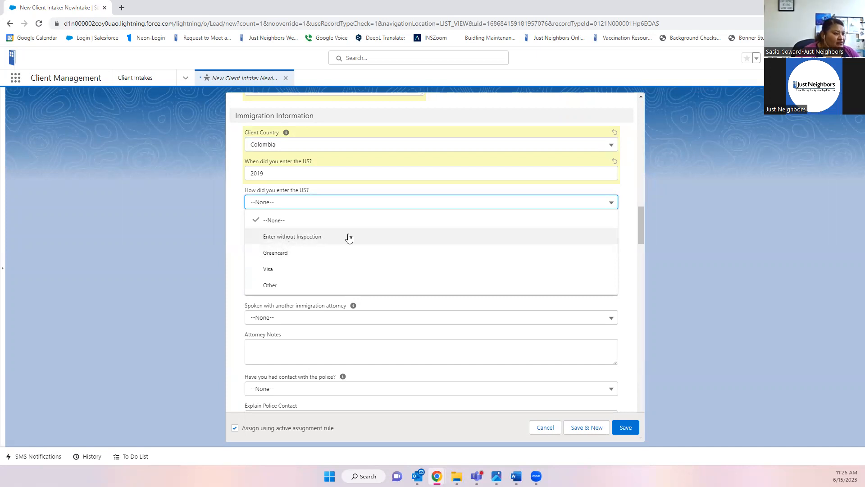
pyautogui.click(269, 273)
pyautogui.click(291, 230)
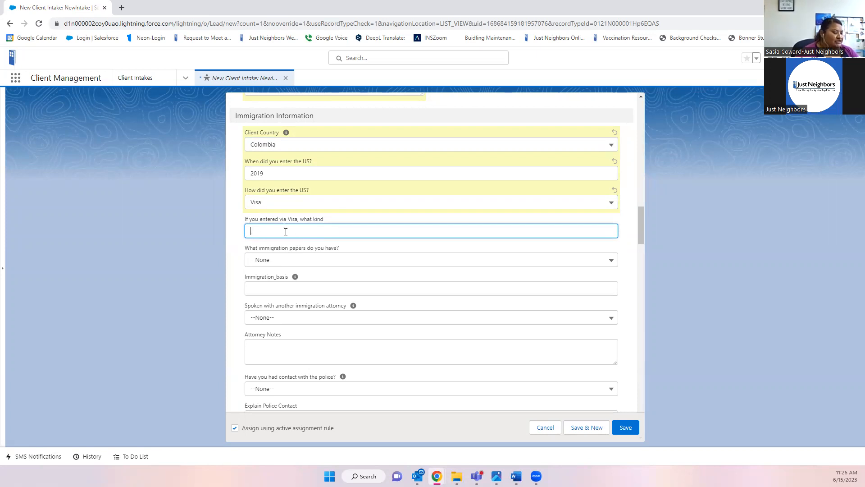
pyautogui.write('To')
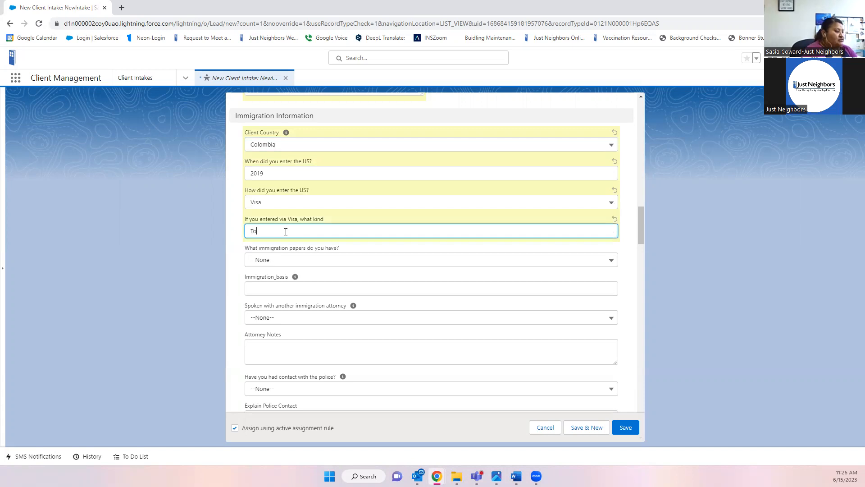
pyautogui.write('urist')
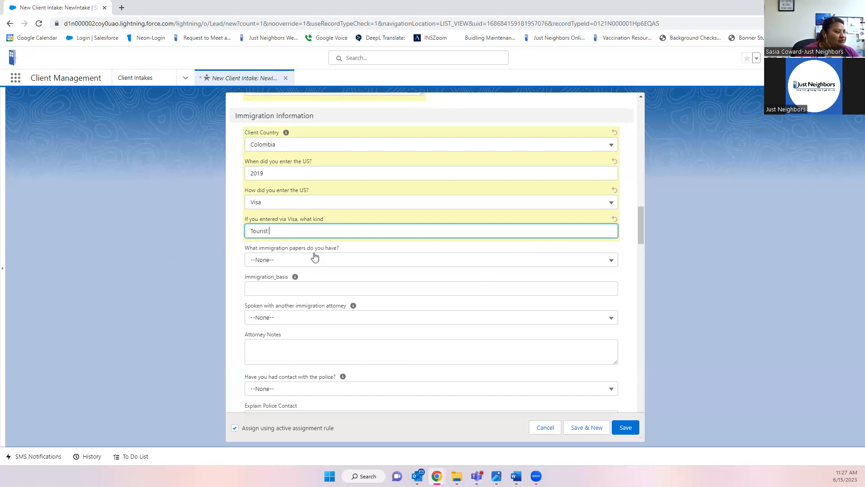
# - Choose Greencard as immigration papers and enter Family as the immigration basis
pyautogui.click(330, 266)
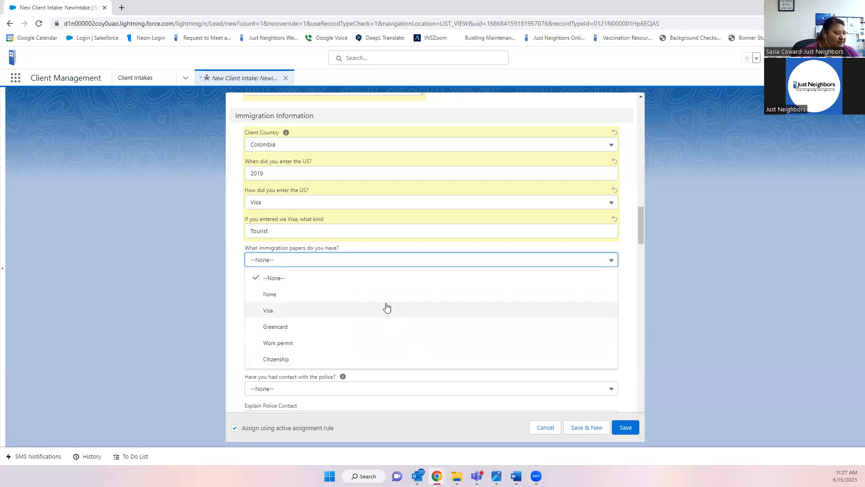
pyautogui.click(290, 330)
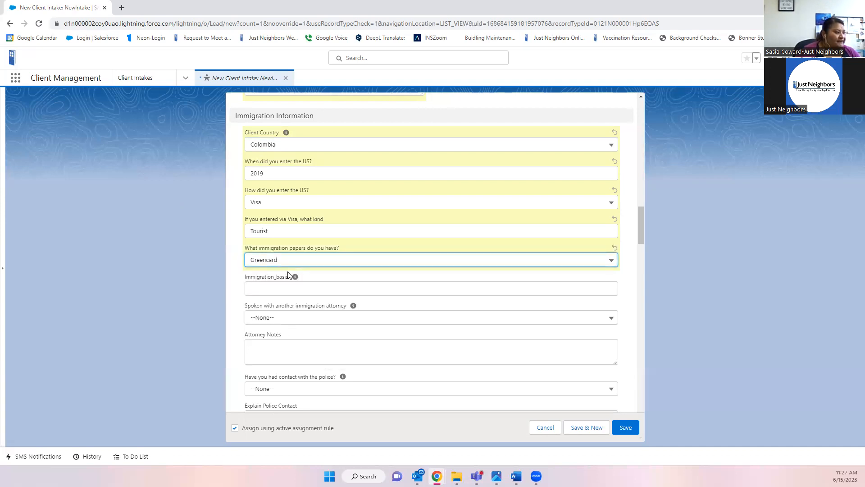
pyautogui.moveTo(296, 279)
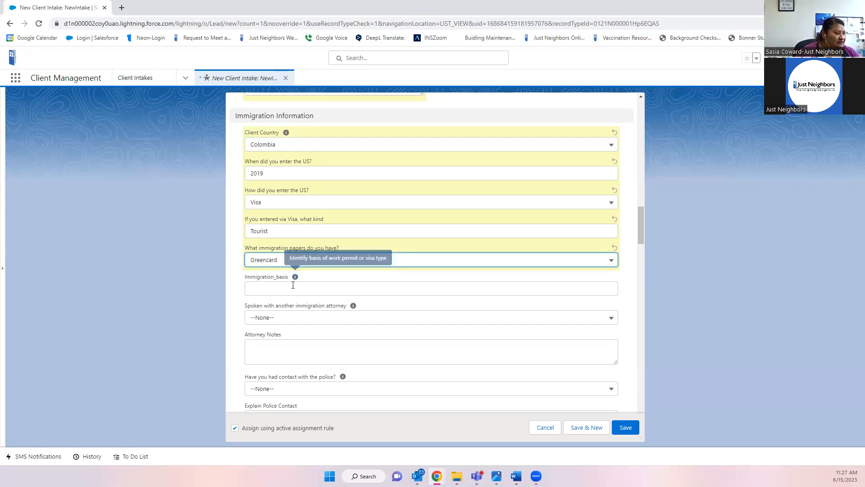
pyautogui.click(294, 286)
pyautogui.moveTo(297, 279)
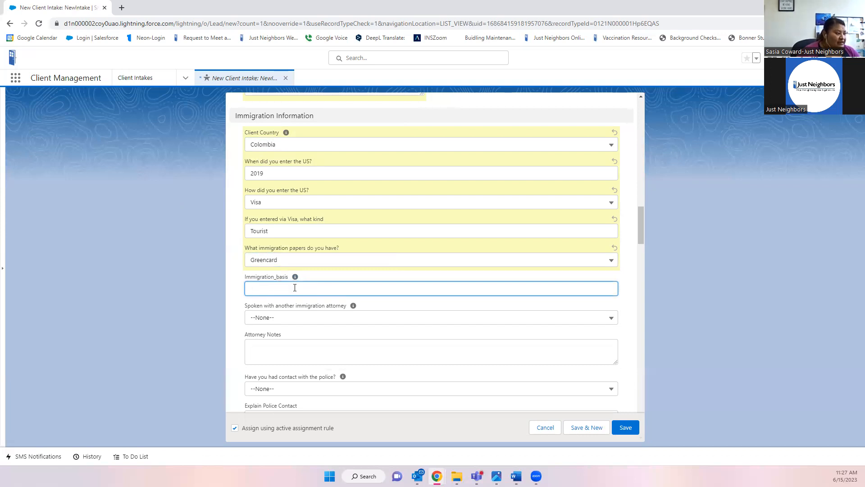
pyautogui.write('F')
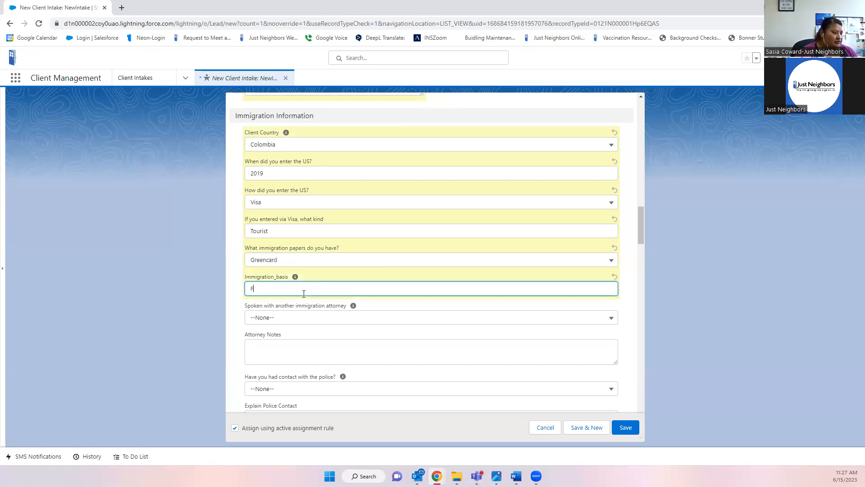
pyautogui.write('amily')
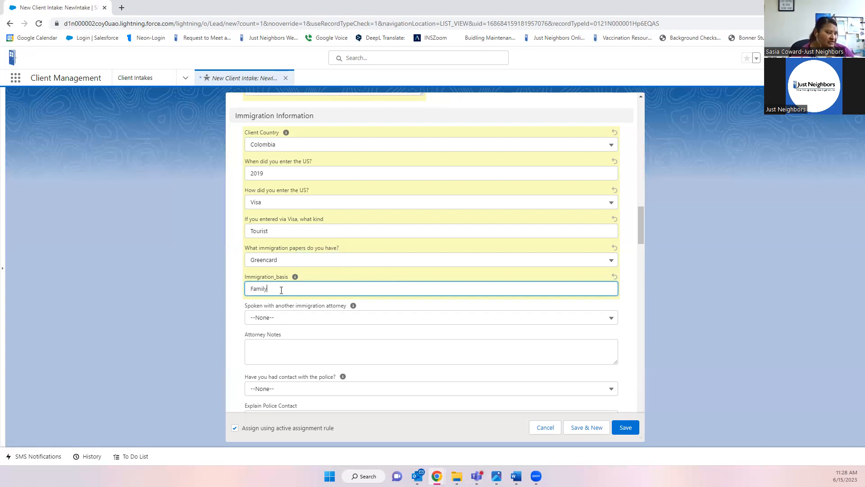
pyautogui.scroll(-1, 280, 288)
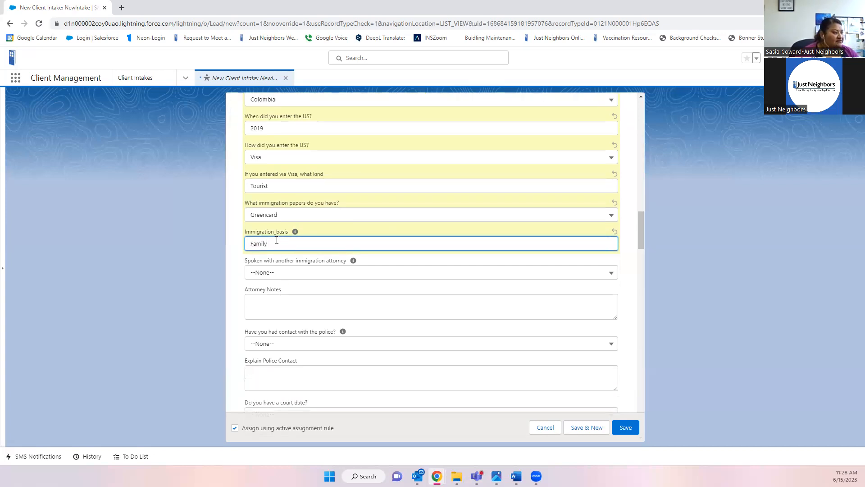
# - Answer Yes to a prior immigration attorney, noting the attorney charged more than she could afford
pyautogui.click(289, 276)
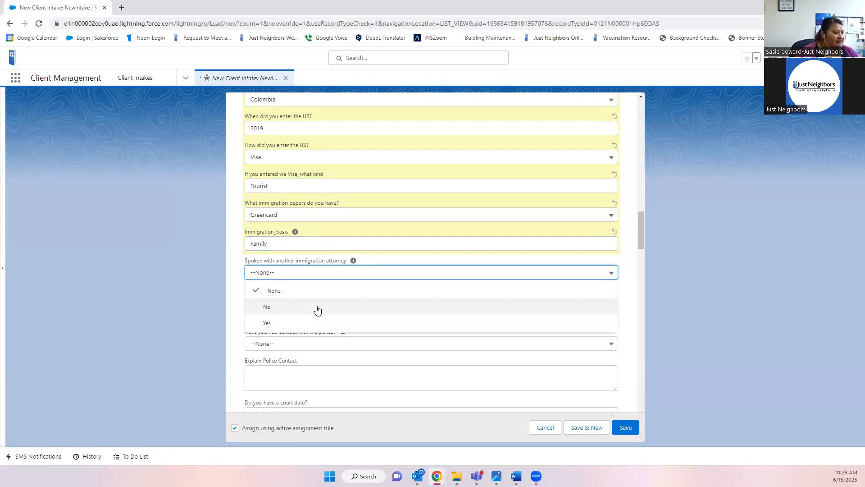
pyautogui.click(282, 324)
pyautogui.click(286, 310)
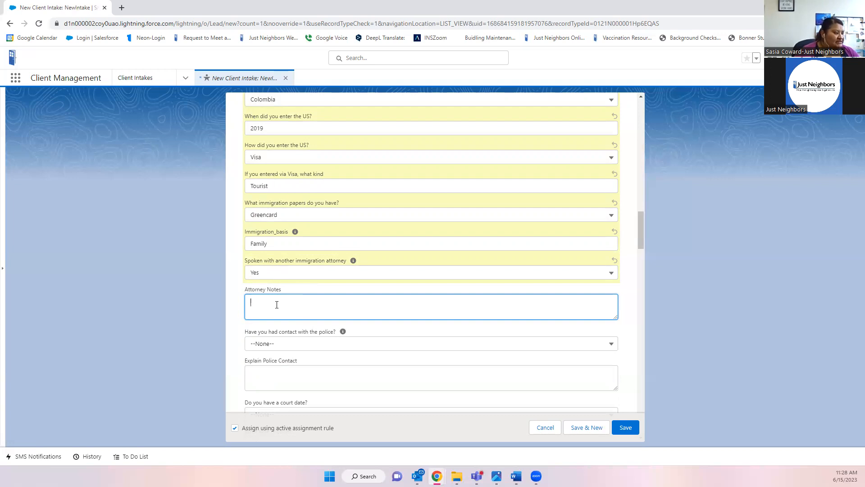
pyautogui.write('Mar')
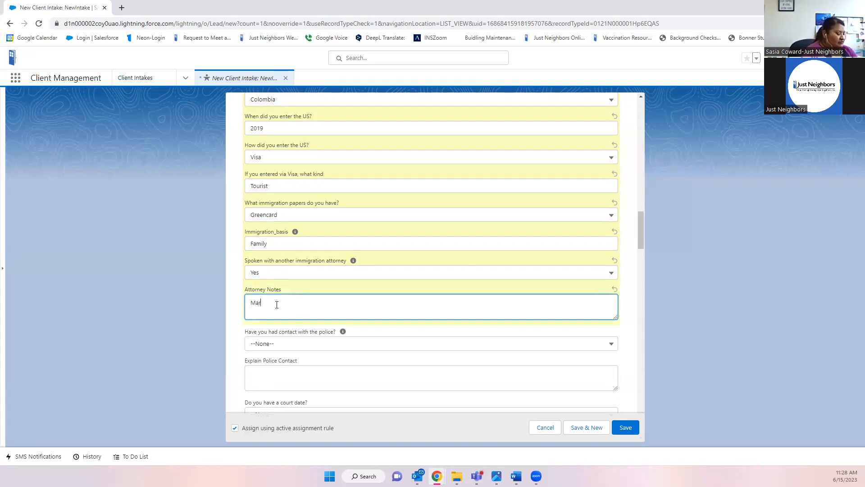
pyautogui.write('ia h')
pyautogui.write('poke to an')
pyautogui.write(' attorney w')
pyautogui.write('ho charge')
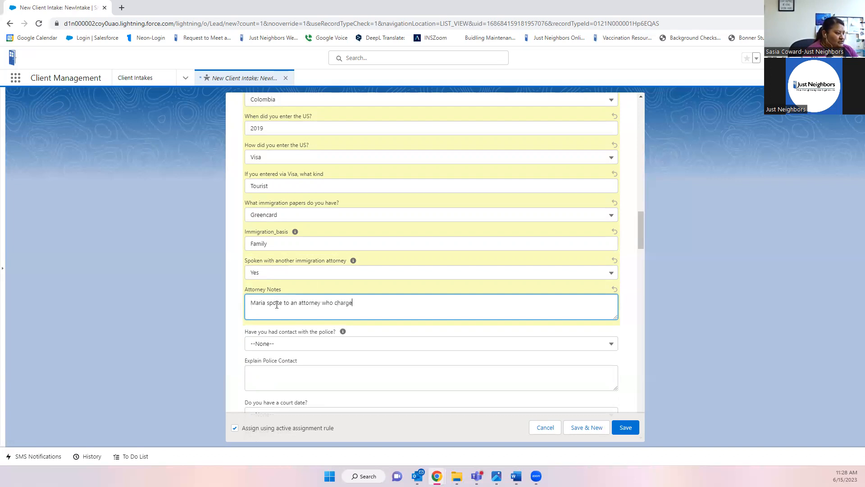
pyautogui.write('d more than she could afford')
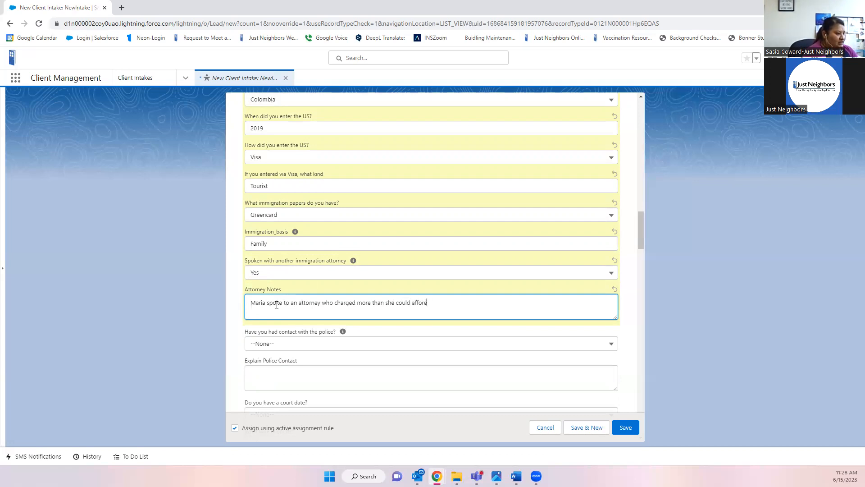
pyautogui.press('BackSpace')
pyautogui.write('d afford.')
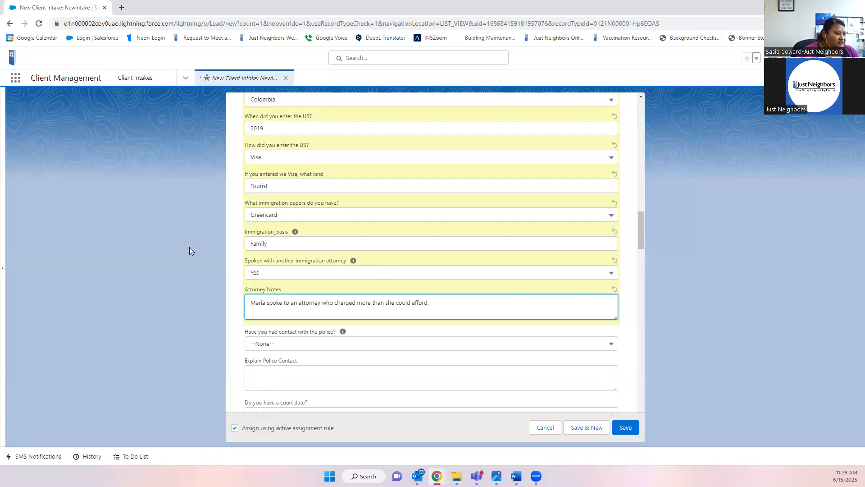
pyautogui.scroll(-2, 463, 305)
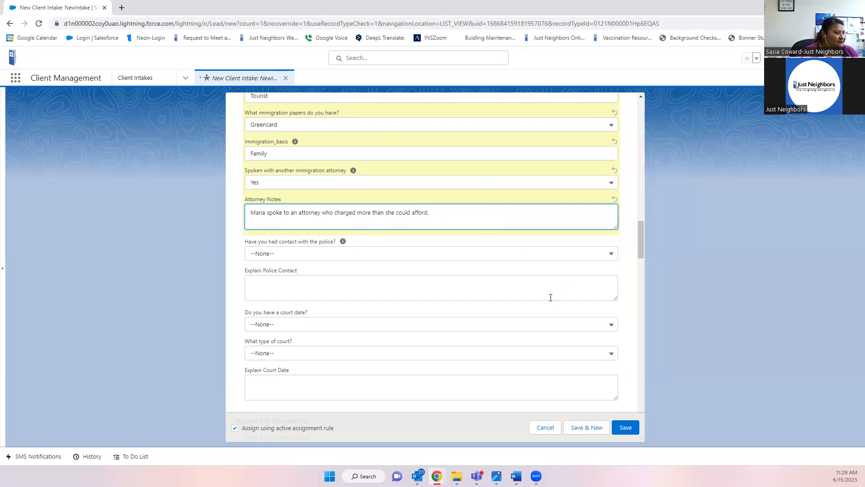
# - Set 'Have you had contact with the police?' to No after briefly choosing Yes
pyautogui.click(301, 255)
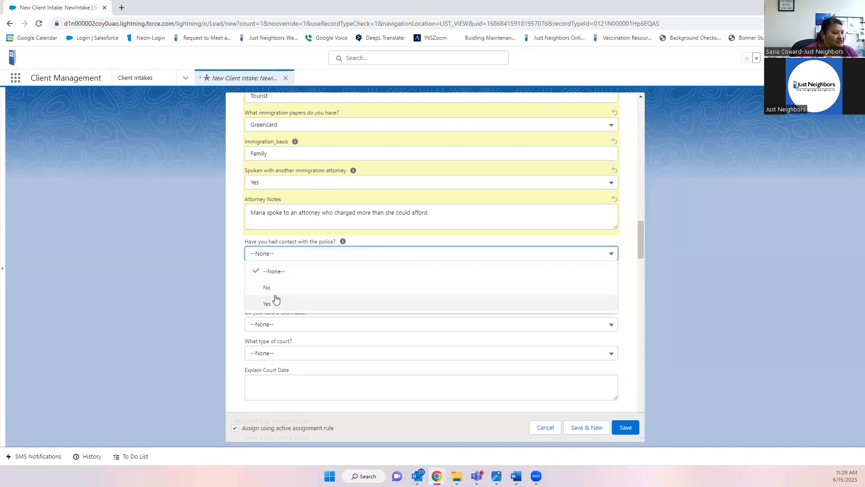
pyautogui.click(288, 303)
pyautogui.click(287, 285)
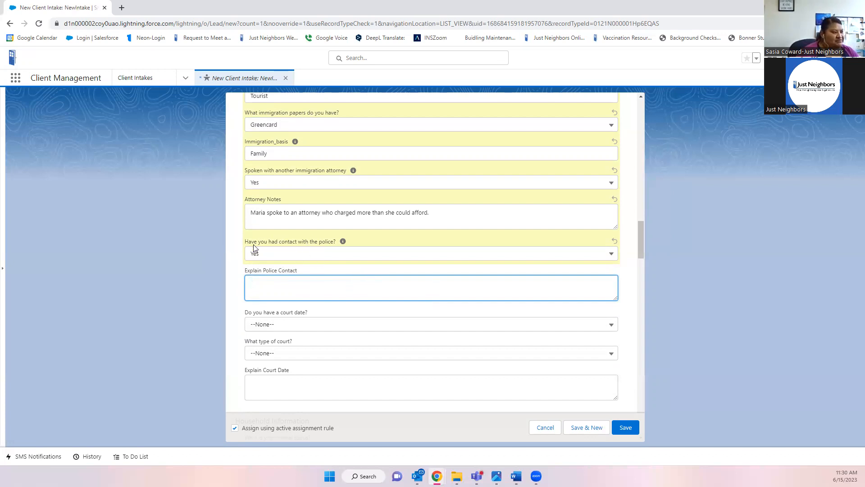
pyautogui.click(279, 255)
pyautogui.click(274, 286)
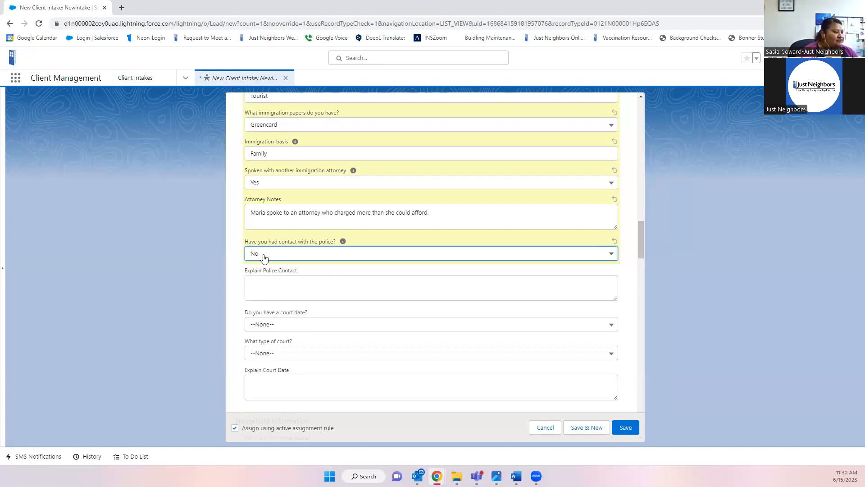
# - Answer Yes to 'Do you have a court date?' and set the court type to Immigration
pyautogui.scroll(-2, 329, 290)
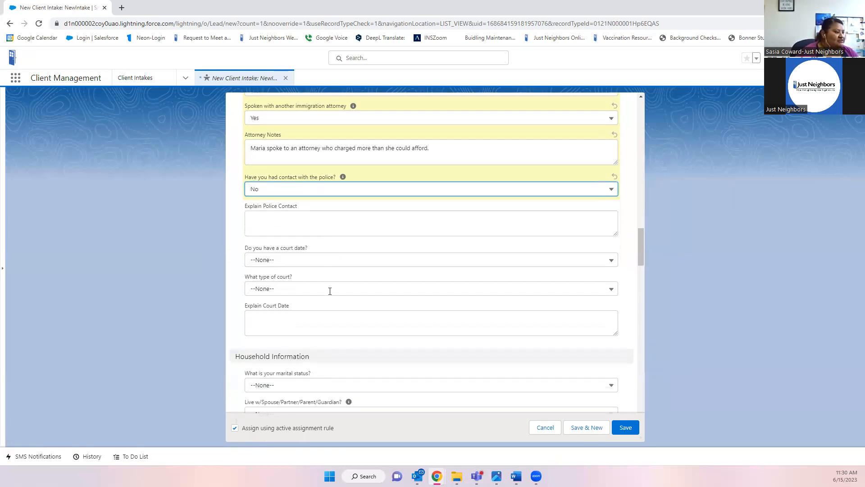
pyautogui.scroll(-1, 330, 291)
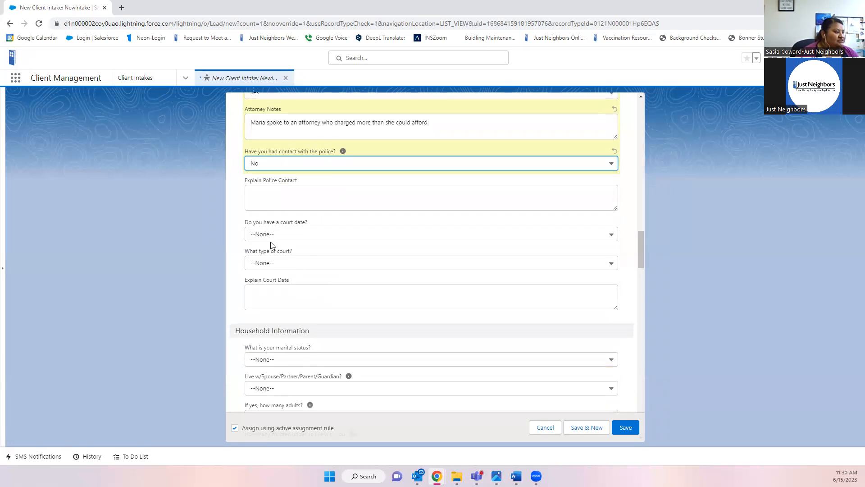
pyautogui.click(293, 234)
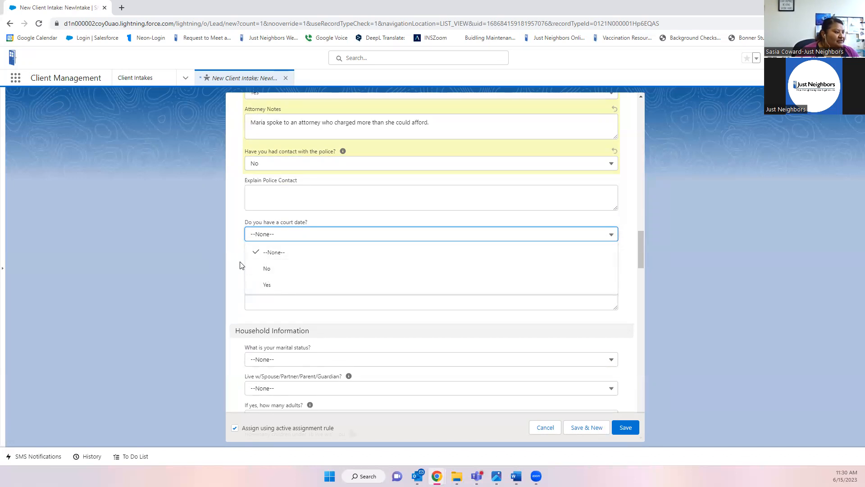
pyautogui.click(241, 265)
pyautogui.click(301, 261)
pyautogui.click(294, 235)
pyautogui.click(289, 285)
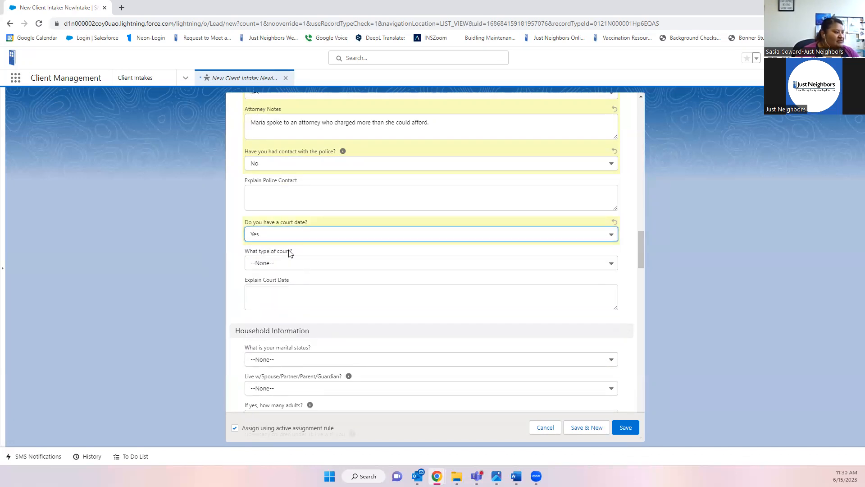
pyautogui.click(314, 266)
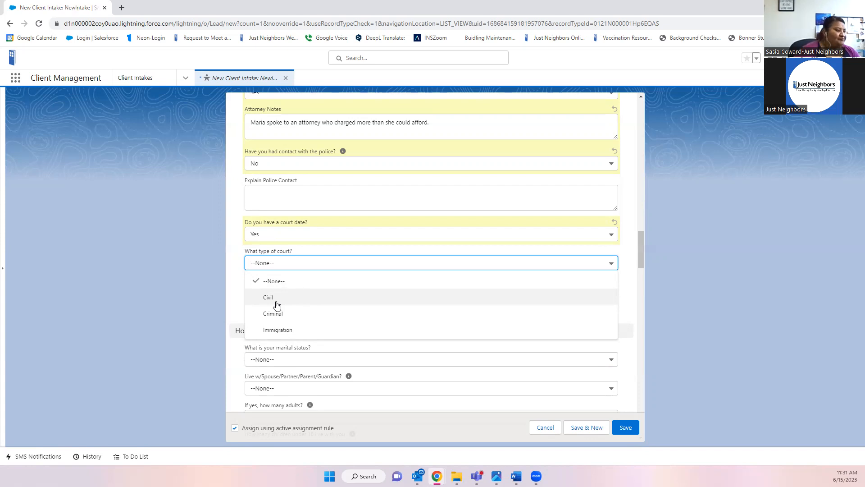
pyautogui.click(272, 330)
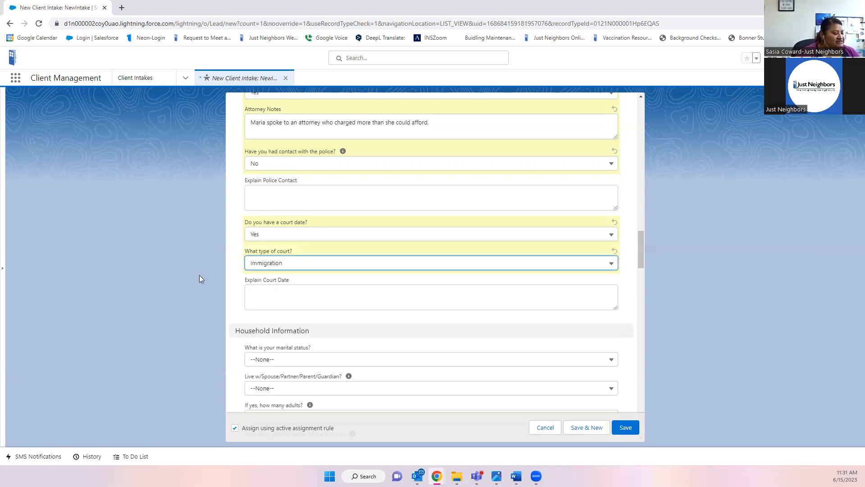
pyautogui.click(314, 294)
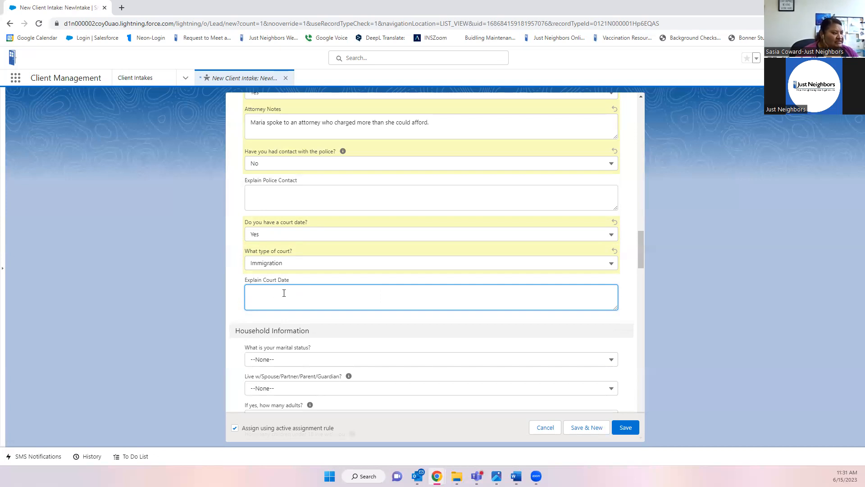
# - Enter '5/8/2025 first court hearing' in Explain Court Date
pyautogui.write('5/8/2025')
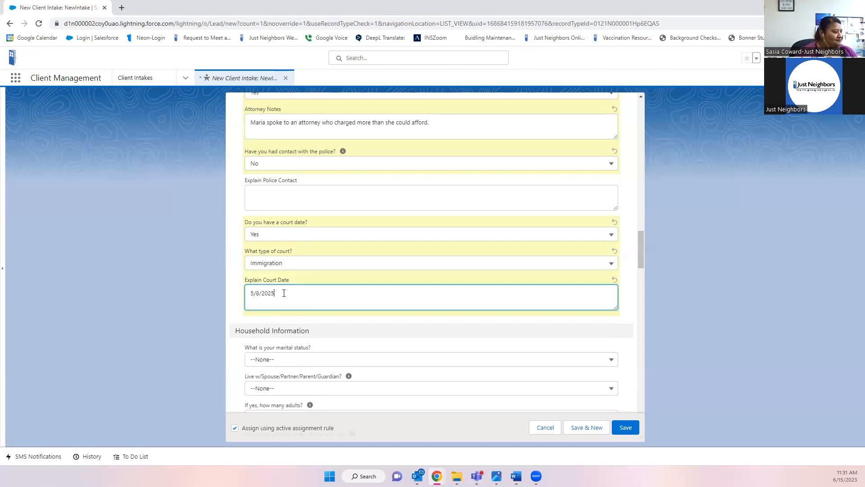
pyautogui.scroll(-2, 284, 293)
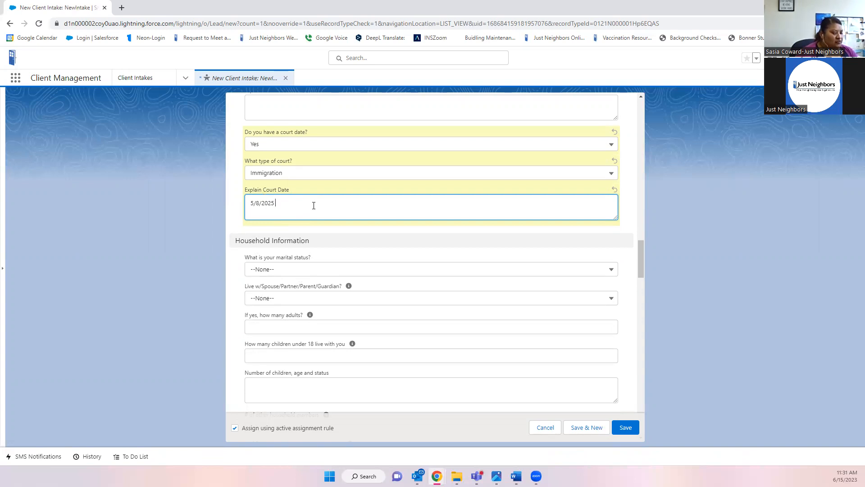
pyautogui.write('first ')
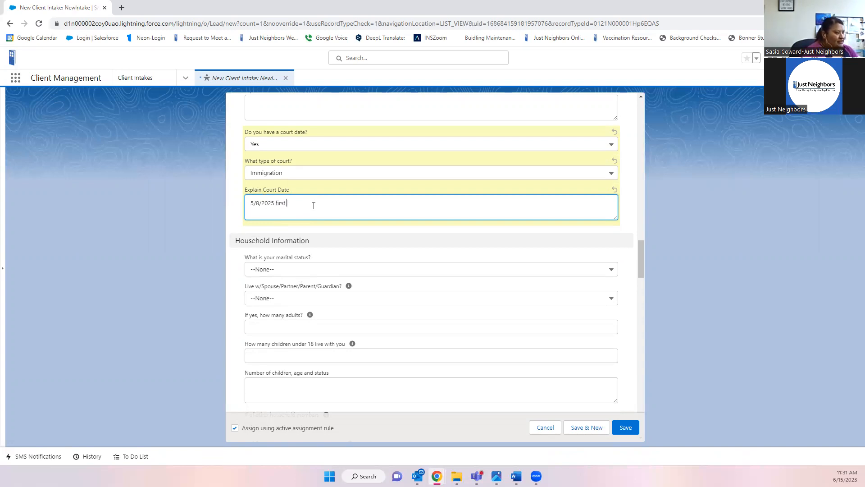
pyautogui.write('her')
pyautogui.press('BackSpace')
pyautogui.press('BackSpace')
pyautogui.write('court')
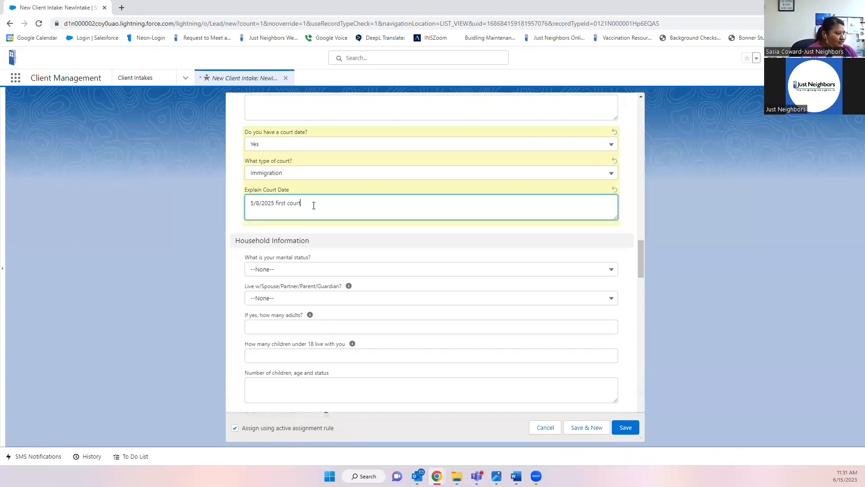
pyautogui.write(' hearing')
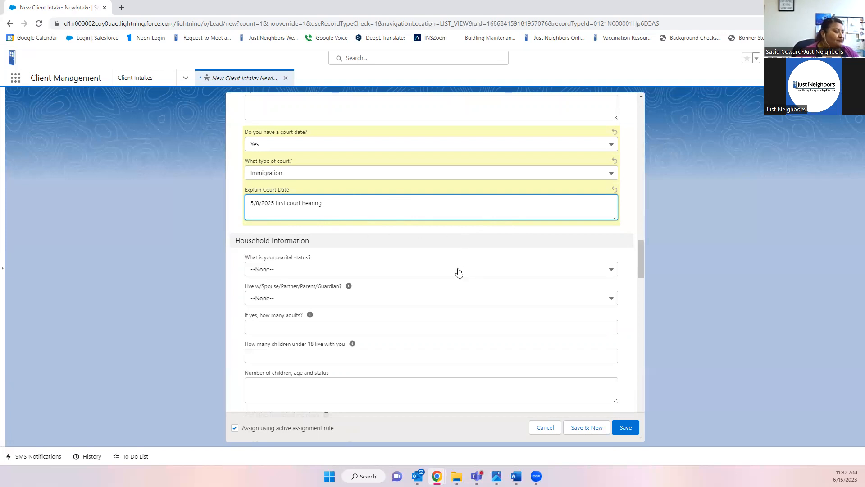
pyautogui.scroll(-1, 459, 272)
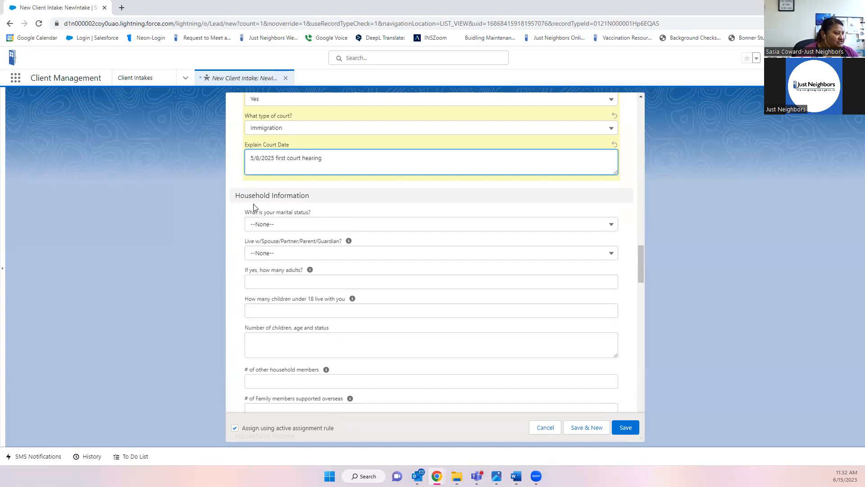
# - Open the marital status picklist in Household Information, then close it without choosing
pyautogui.scroll(-2, 356, 204)
pyautogui.scroll(1, 381, 205)
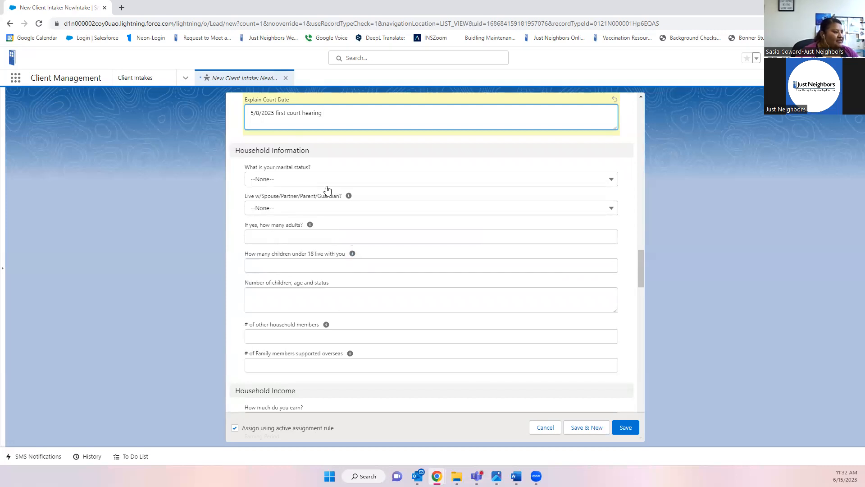
pyautogui.click(280, 182)
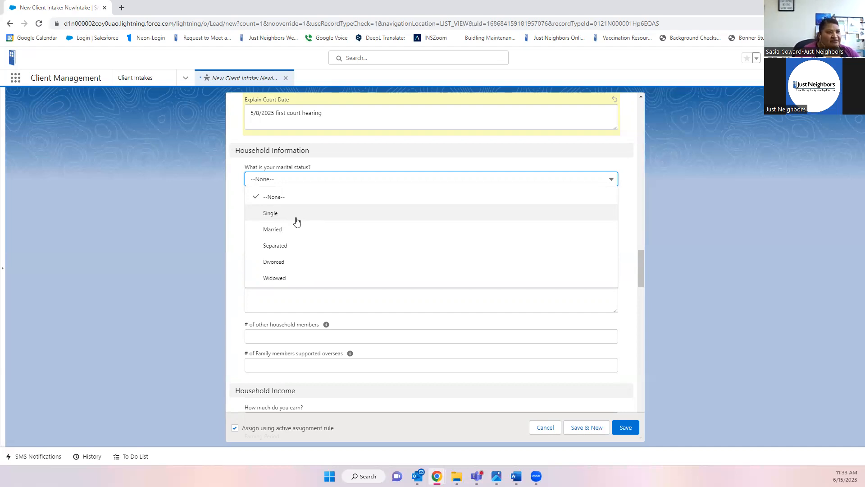
pyautogui.click(636, 273)
# - Replace the period after 'renewal' in the help request with 'and' to add the partner
pyautogui.scroll(7, 633, 245)
pyautogui.scroll(6, 633, 245)
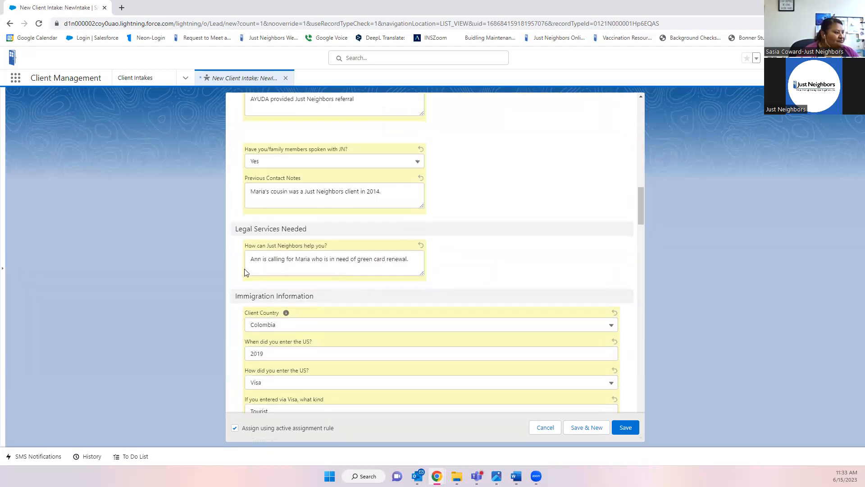
pyautogui.click(414, 258)
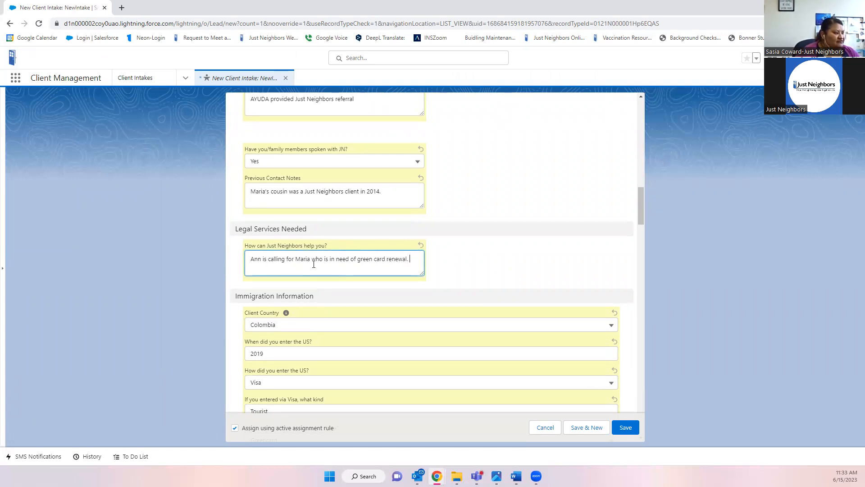
pyautogui.press('BackSpace')
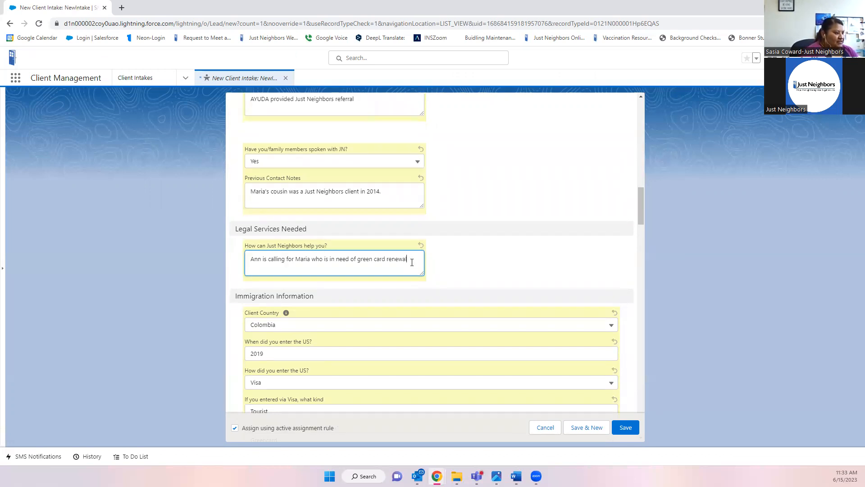
pyautogui.write('and for partner.')
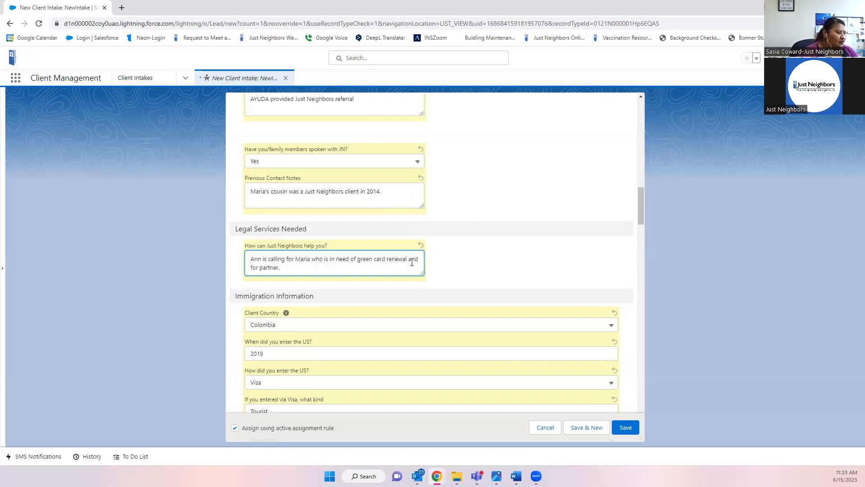
pyautogui.scroll(-3, 496, 277)
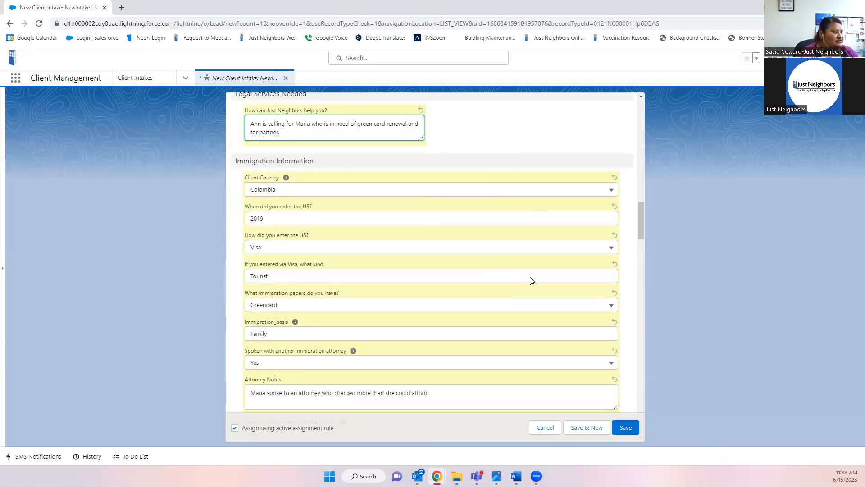
# - Set the marital status to Single
pyautogui.scroll(-6, 479, 270)
pyautogui.scroll(-4, 480, 271)
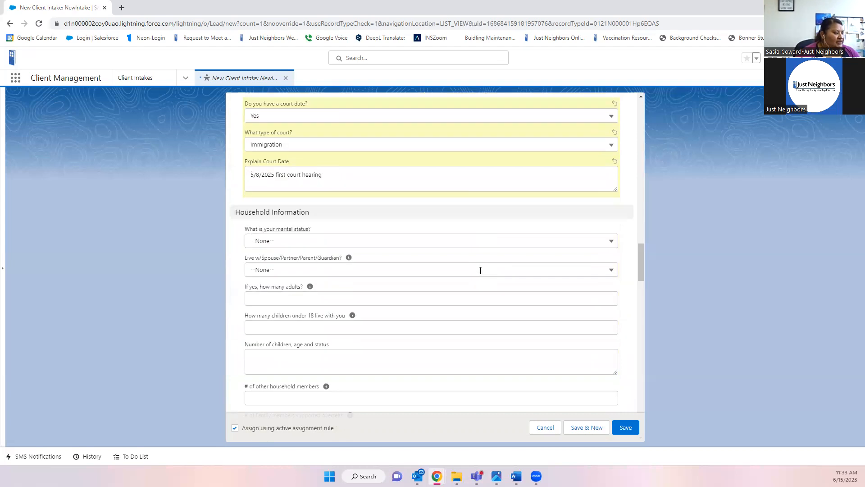
pyautogui.click(300, 182)
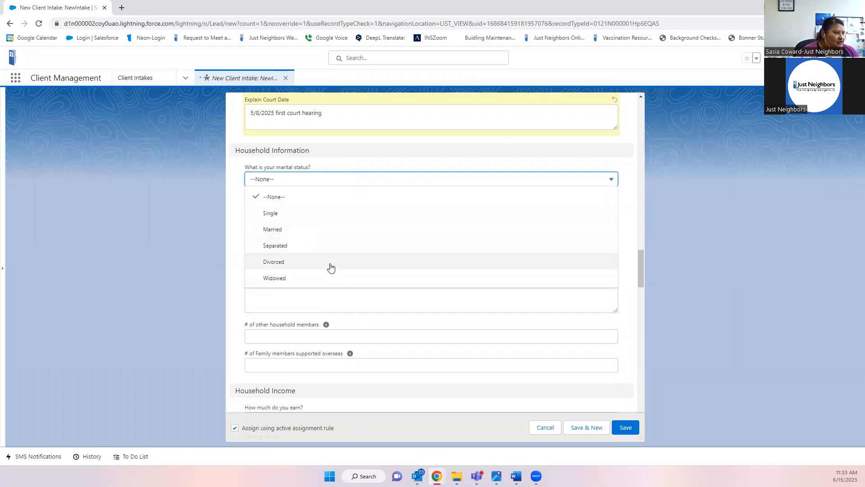
pyautogui.click(291, 219)
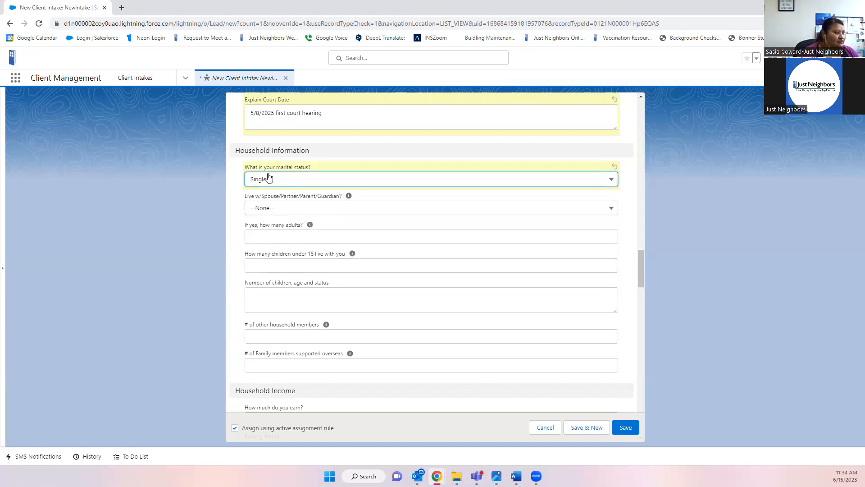
# - Answer Yes to Live w/Spouse/Partner/Parent/Guardian
pyautogui.click(293, 210)
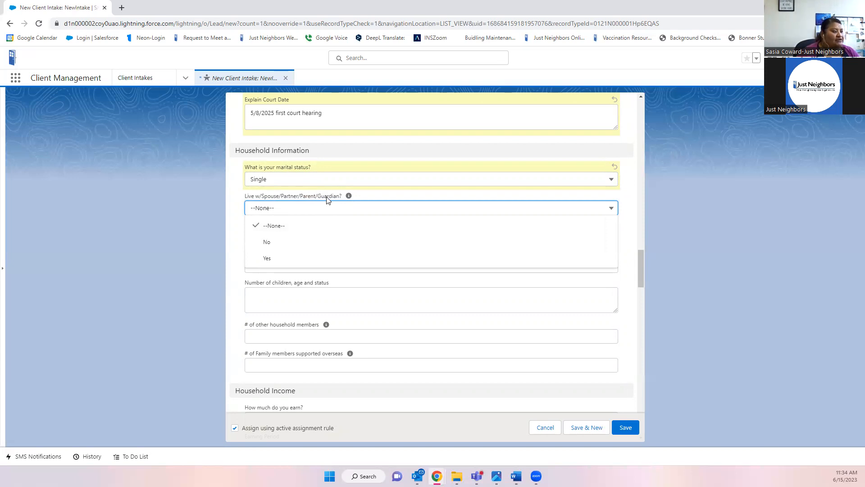
pyautogui.click(628, 256)
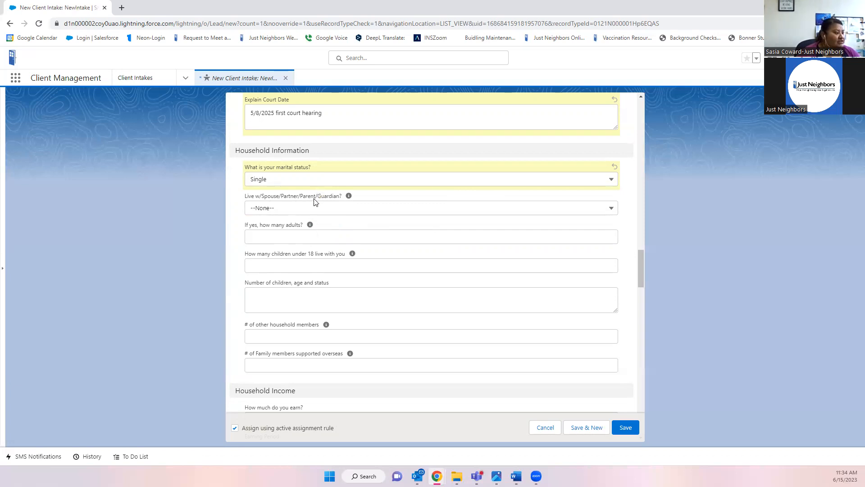
pyautogui.click(301, 209)
pyautogui.click(269, 259)
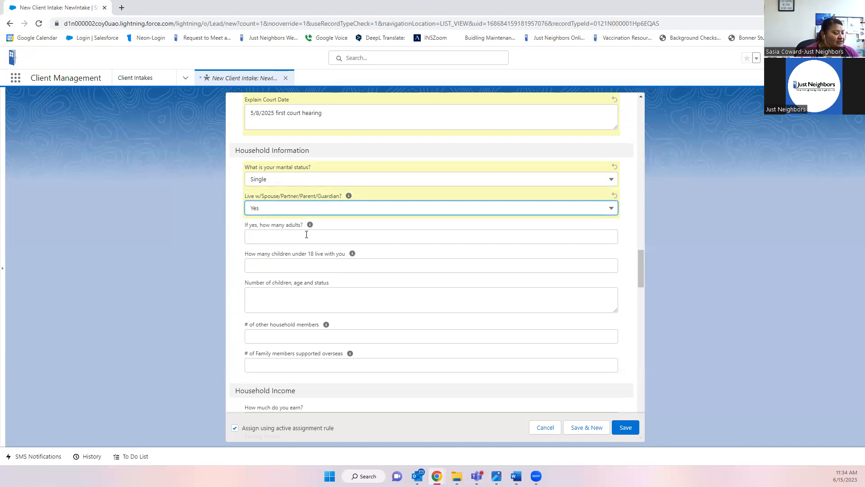
# - Enter 1 in the 'If yes, how many adults?' household field
pyautogui.click(293, 238)
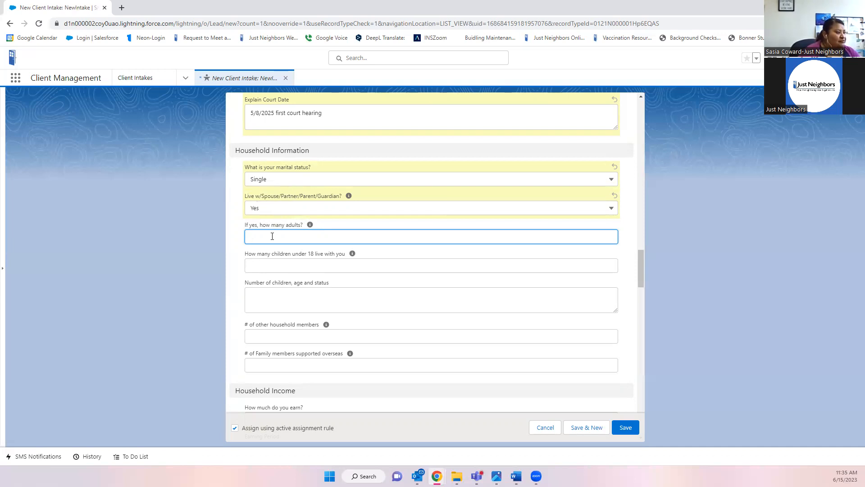
pyautogui.write('1')
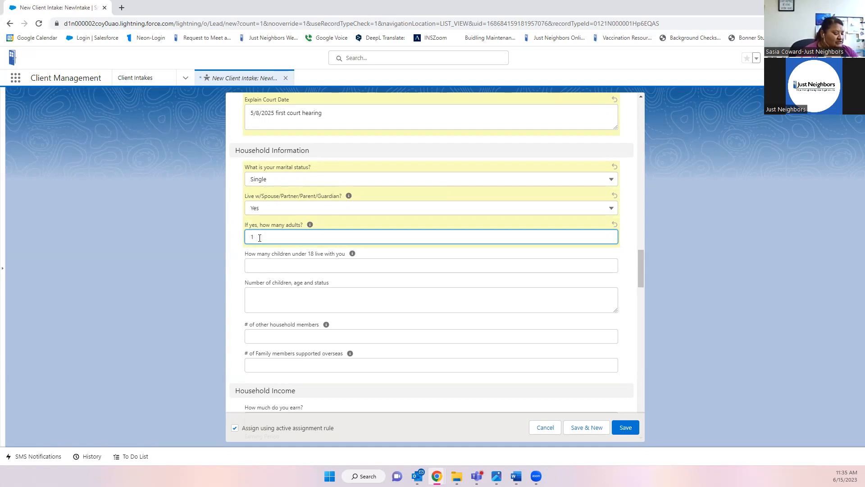
pyautogui.click(275, 263)
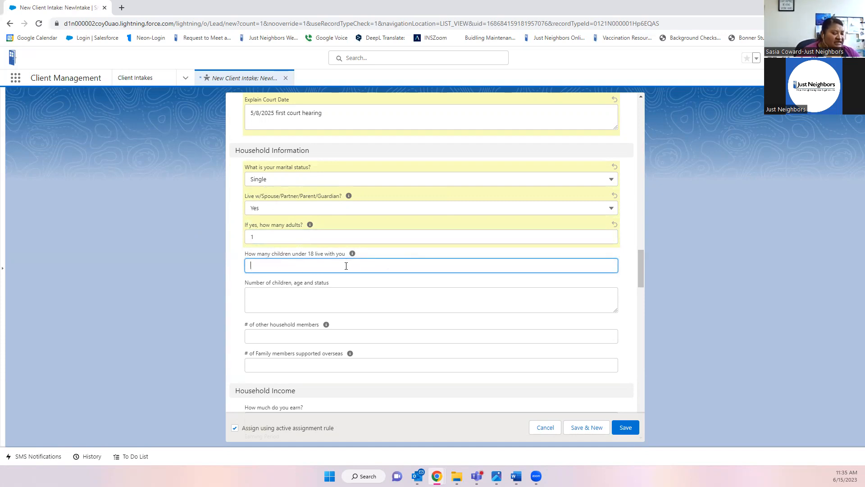
pyautogui.scroll(-1, 346, 265)
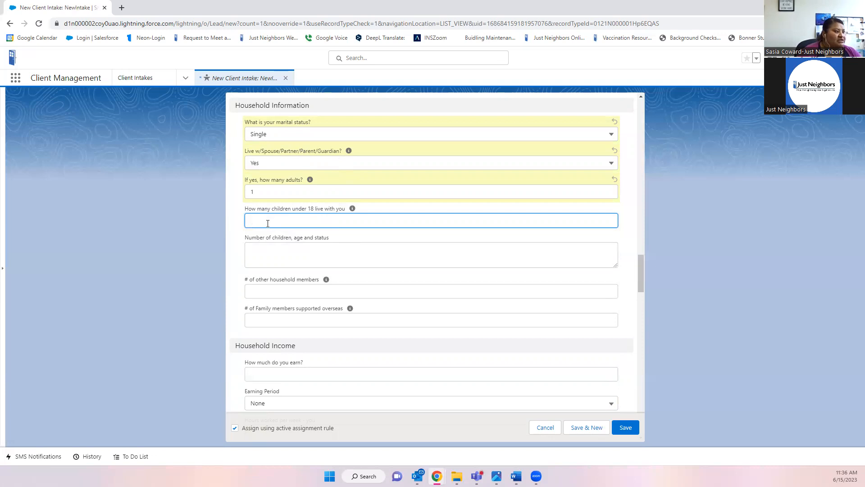
# - Enter 1 in 'How many children under 18 live with you'
pyautogui.click(274, 251)
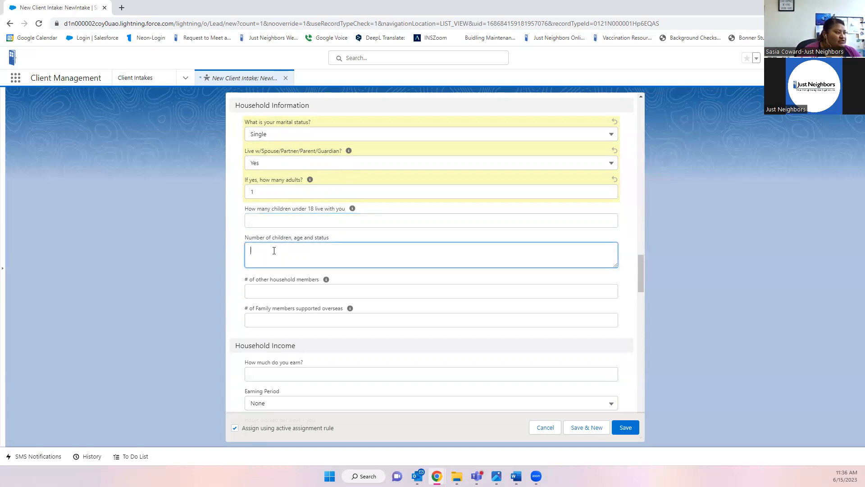
pyautogui.click(251, 220)
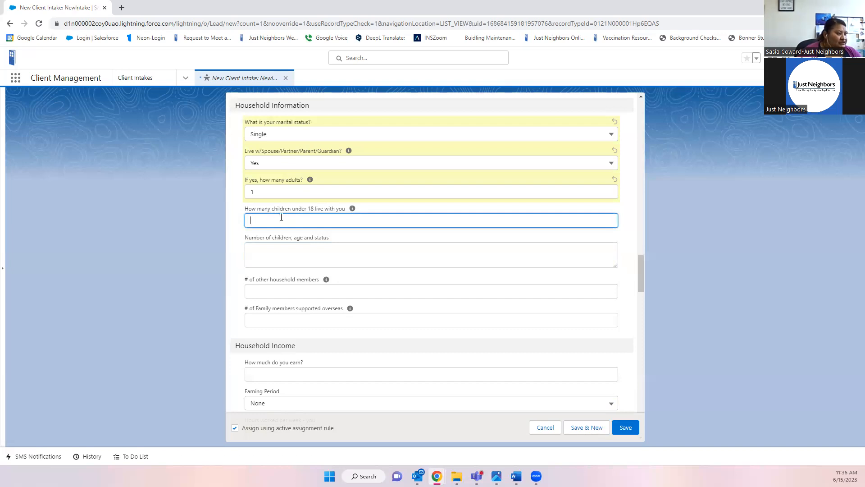
pyautogui.click(264, 250)
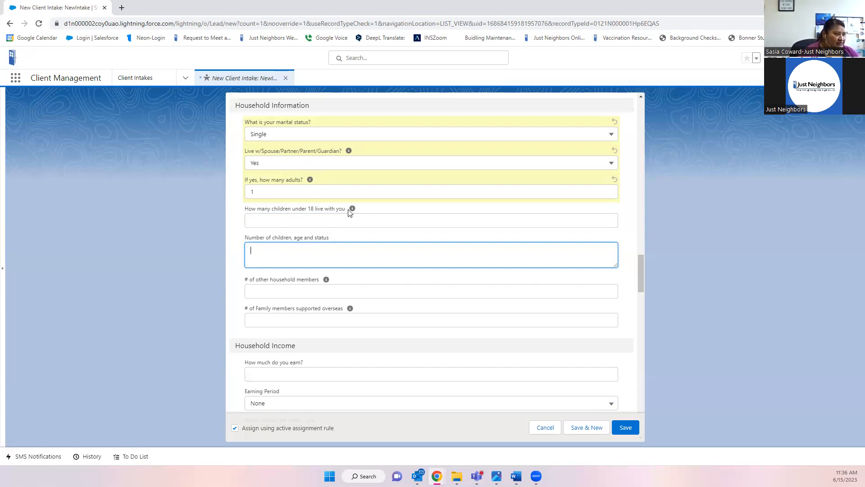
pyautogui.scroll(1, 348, 211)
pyautogui.scroll(1, 396, 226)
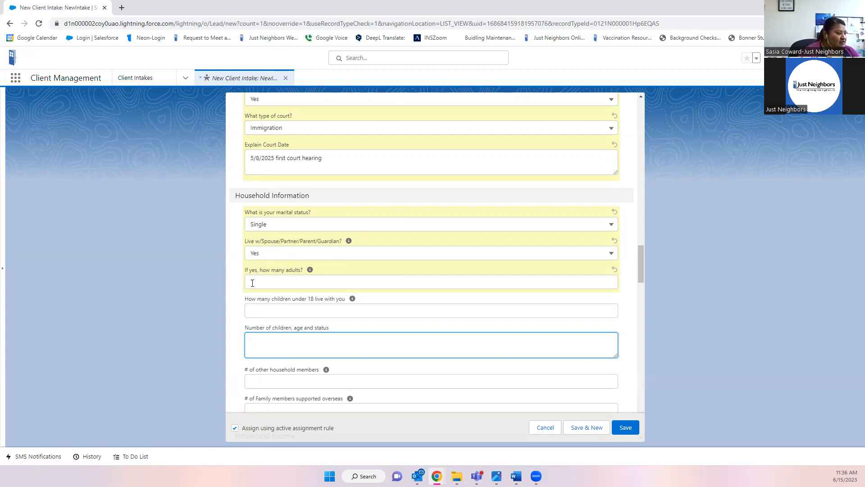
pyautogui.click(260, 309)
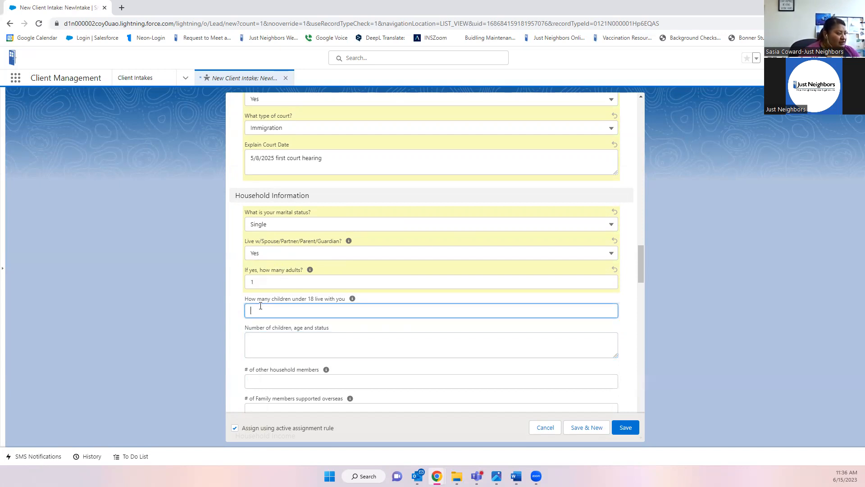
pyautogui.write('1')
pyautogui.scroll(-1, 270, 302)
pyautogui.click(265, 301)
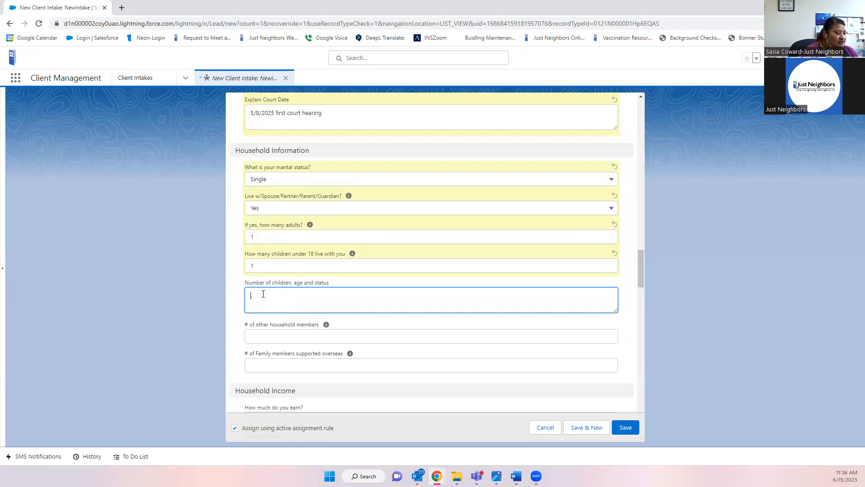
# - Describe the child as '5 yrs old-USC', deleting the extra 'green card holder, undocumented' text
pyautogui.write('5 y')
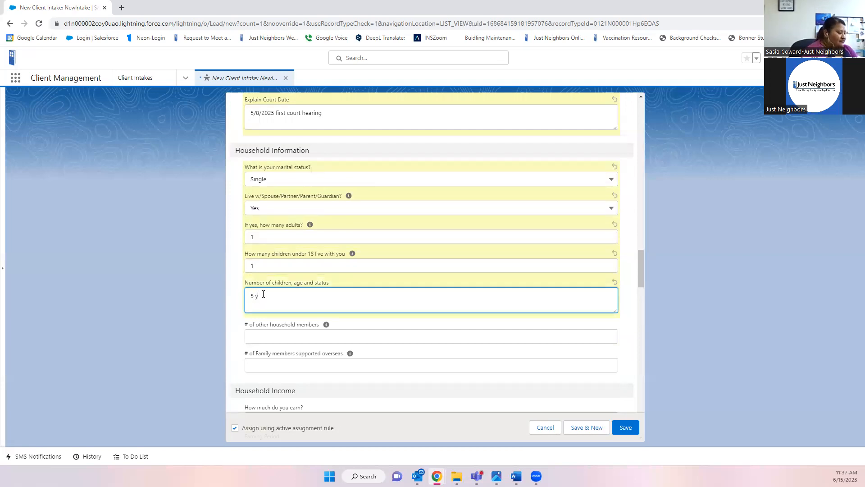
pyautogui.write('rs old-U')
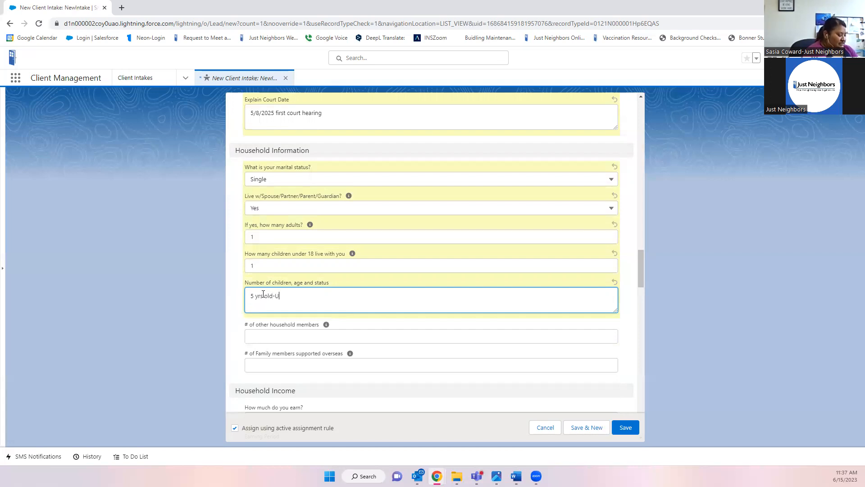
pyautogui.write('SC')
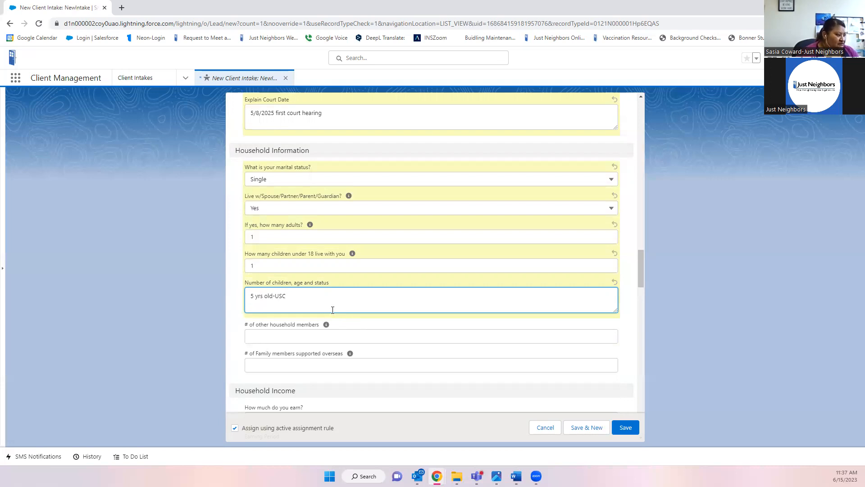
pyautogui.write(', g')
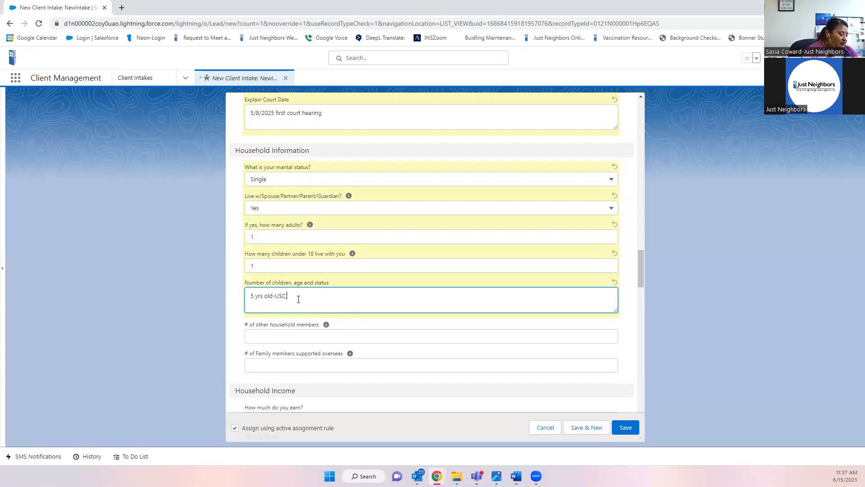
pyautogui.write('reen')
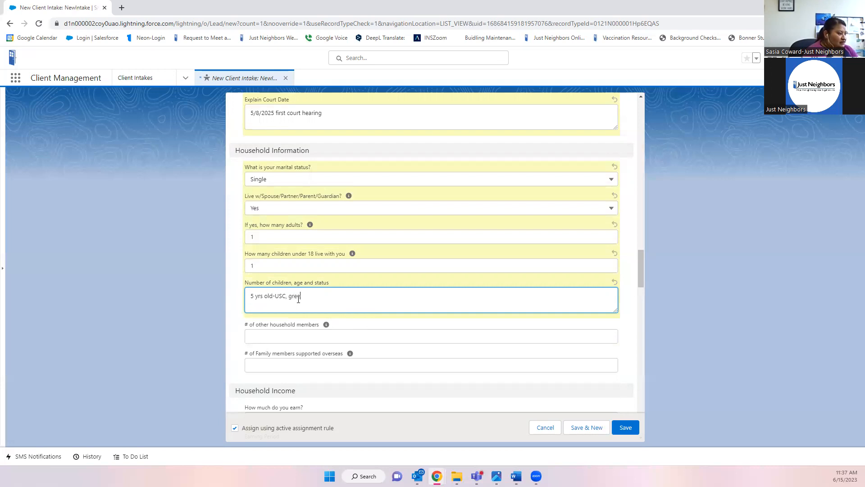
pyautogui.write(' card holder, undocumented')
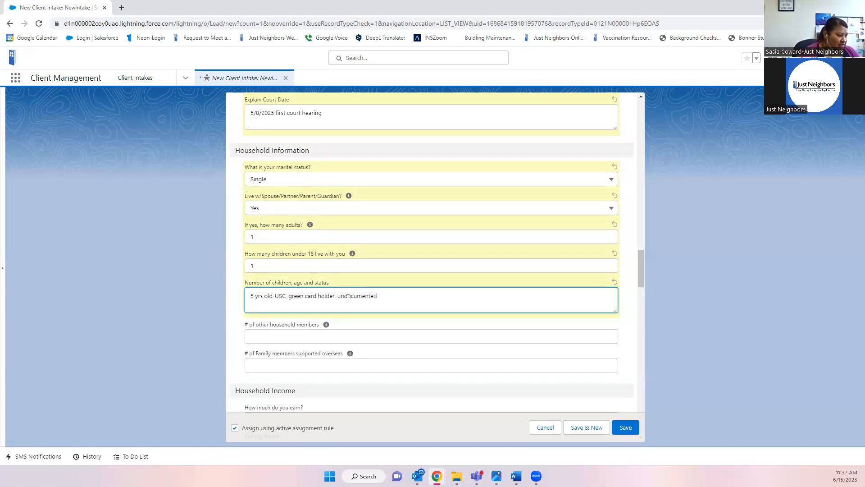
pyautogui.moveTo(375, 295); pyautogui.dragTo(338, 299)
pyautogui.click(377, 296)
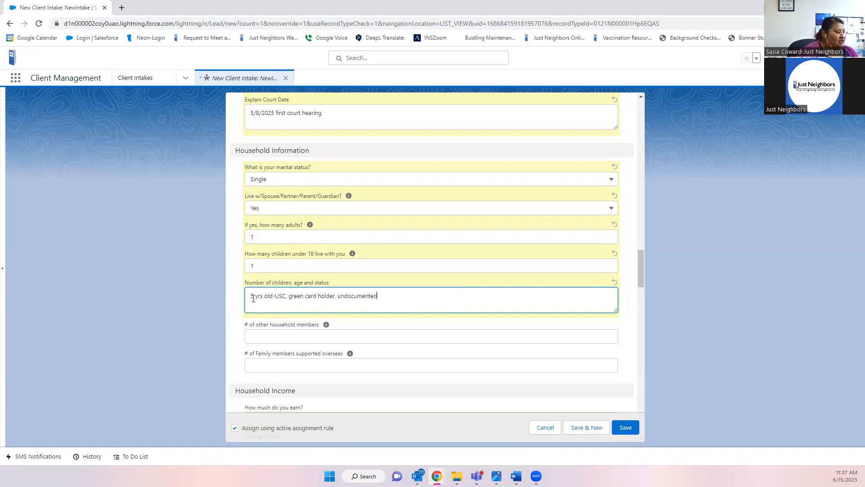
pyautogui.moveTo(288, 297); pyautogui.dragTo(397, 299)
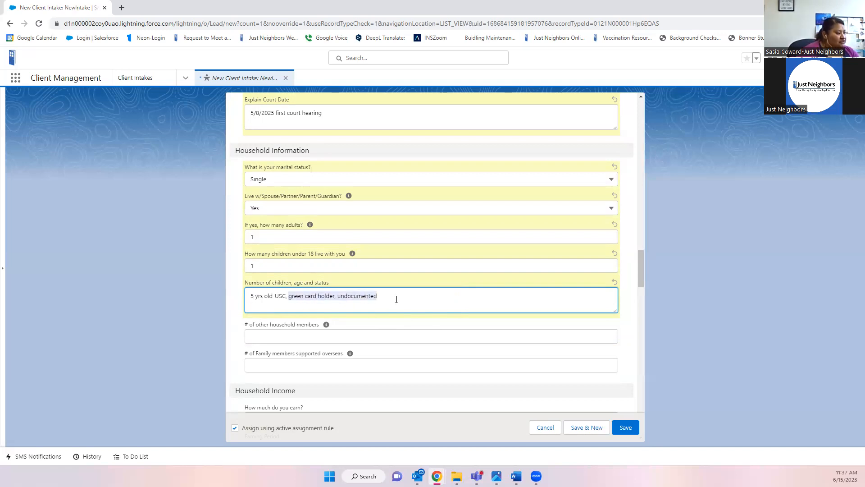
pyautogui.press('BackSpace')
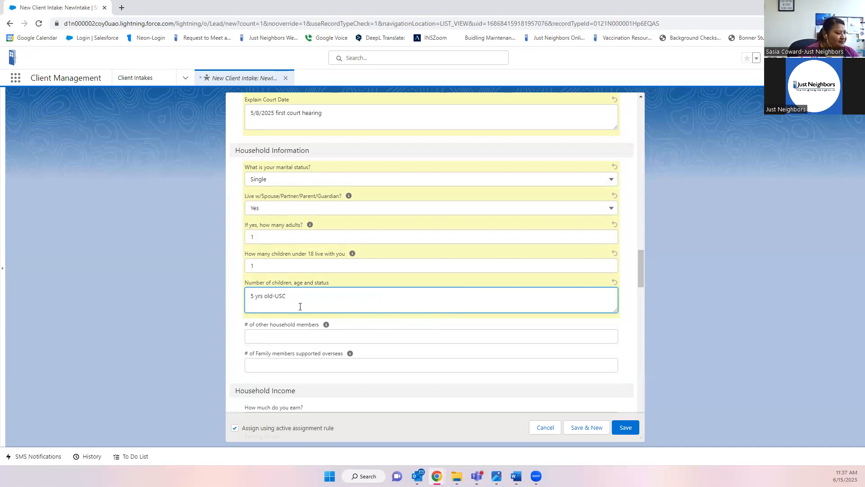
pyautogui.scroll(-1, 367, 322)
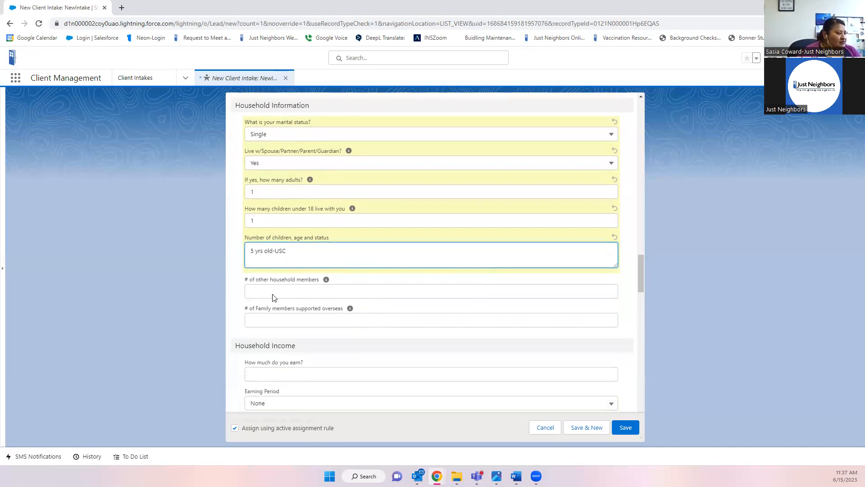
# - Fill '# of other household members' with 1 and '# of Family members supported overseas' with 2
pyautogui.click(319, 290)
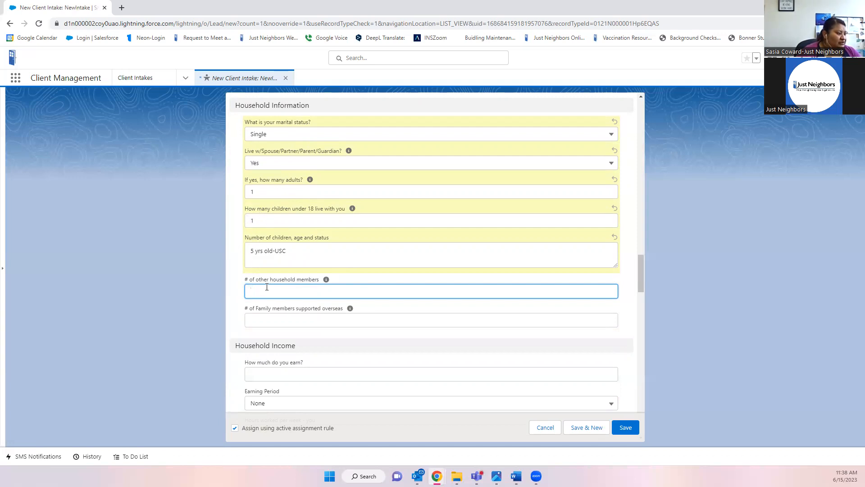
pyautogui.write('1')
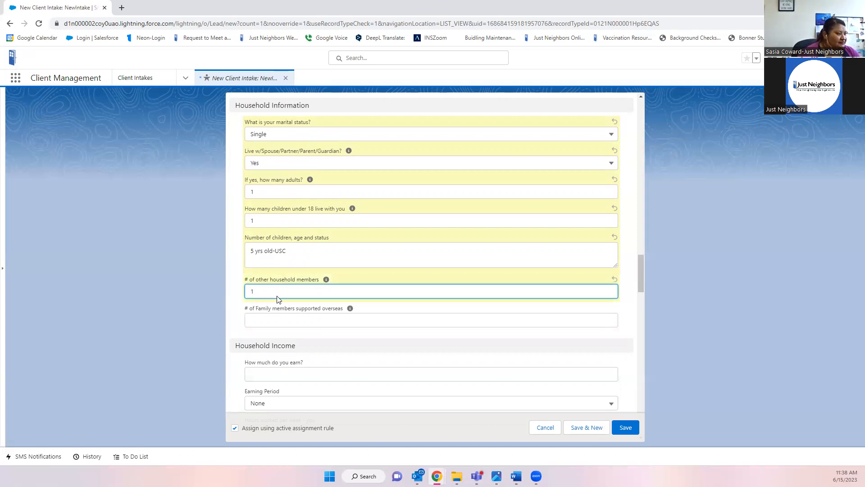
pyautogui.click(256, 322)
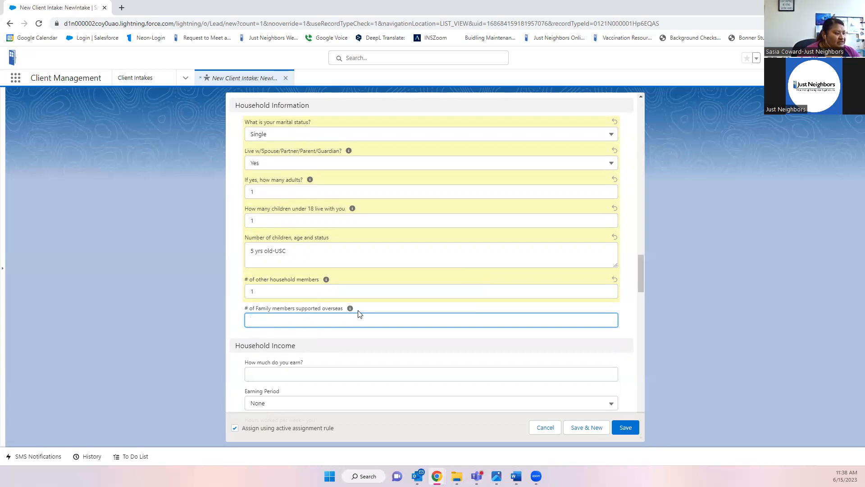
pyautogui.moveTo(350, 310)
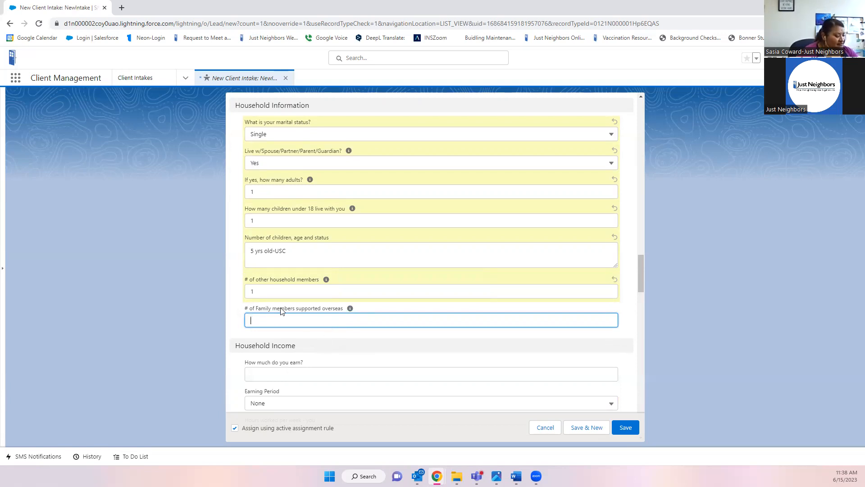
pyautogui.write('2')
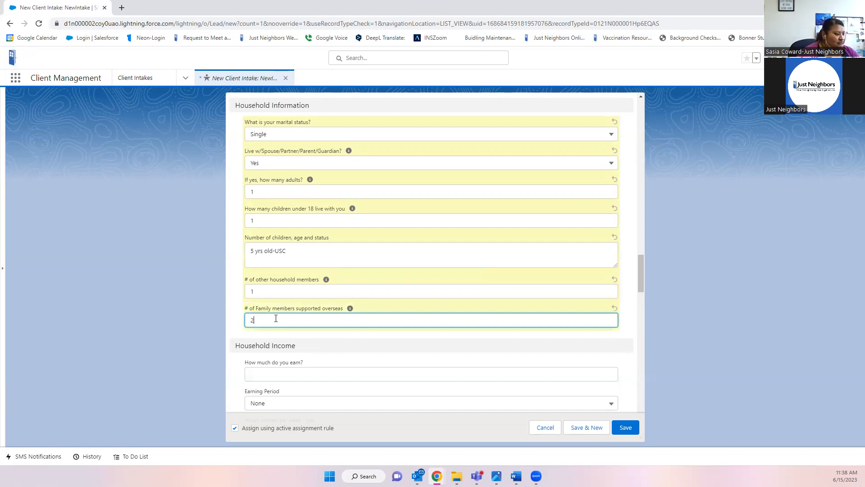
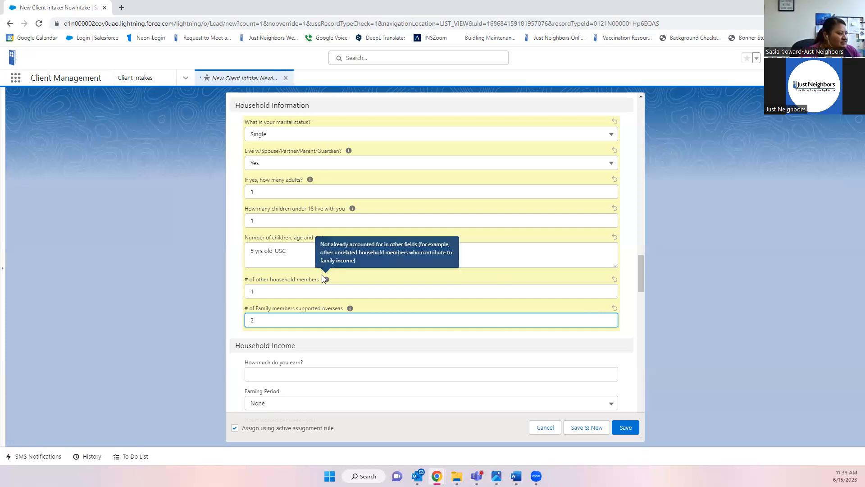
# - Scroll down the intake form past the household details to the Household Income questions
pyautogui.scroll(-4, 320, 288)
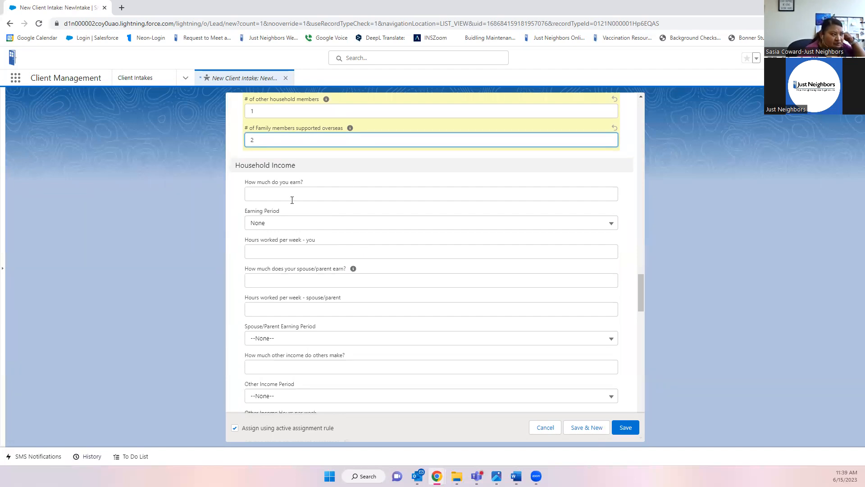
# - Enter the client's earnings as $10.00 per hour for 30 hours a week
pyautogui.click(276, 191)
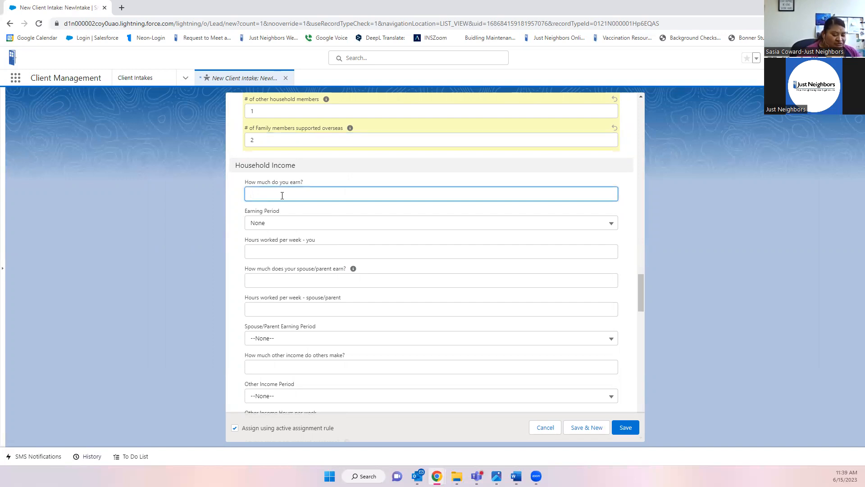
pyautogui.write('10.00')
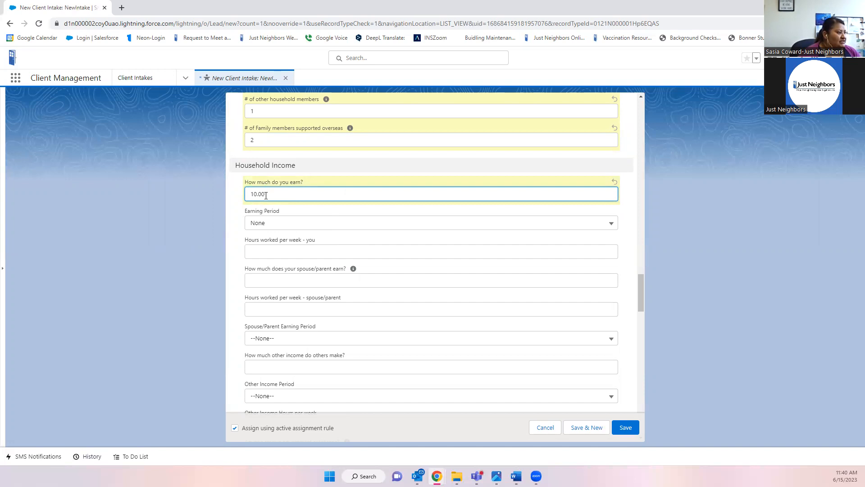
pyautogui.click(279, 226)
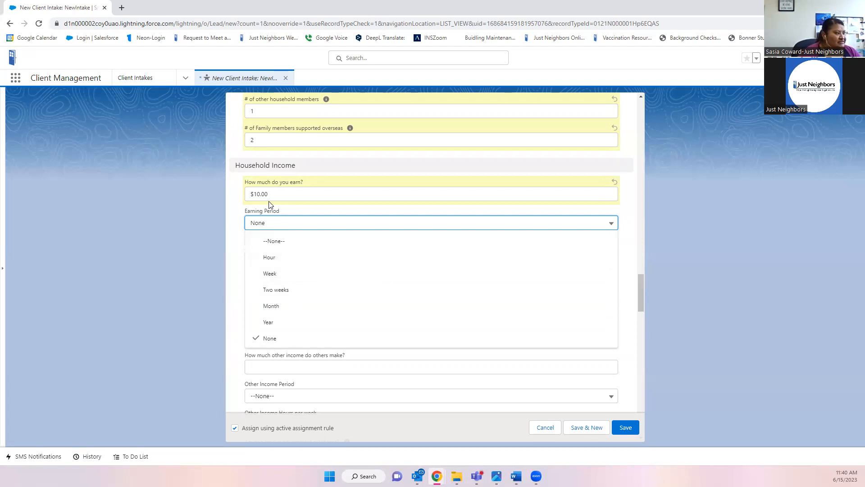
pyautogui.click(268, 260)
pyautogui.click(270, 249)
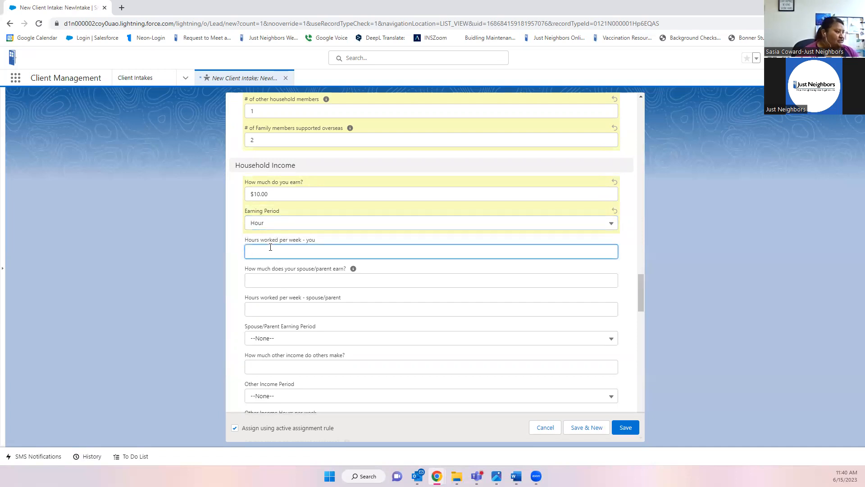
pyautogui.write('30')
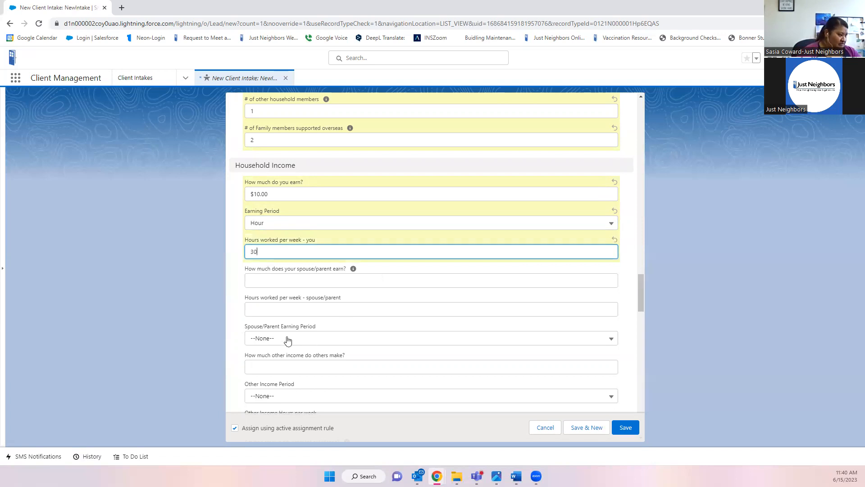
# - Enter the spouse/parent's earnings as $10.00 per hour for 40 hours a week
pyautogui.click(281, 281)
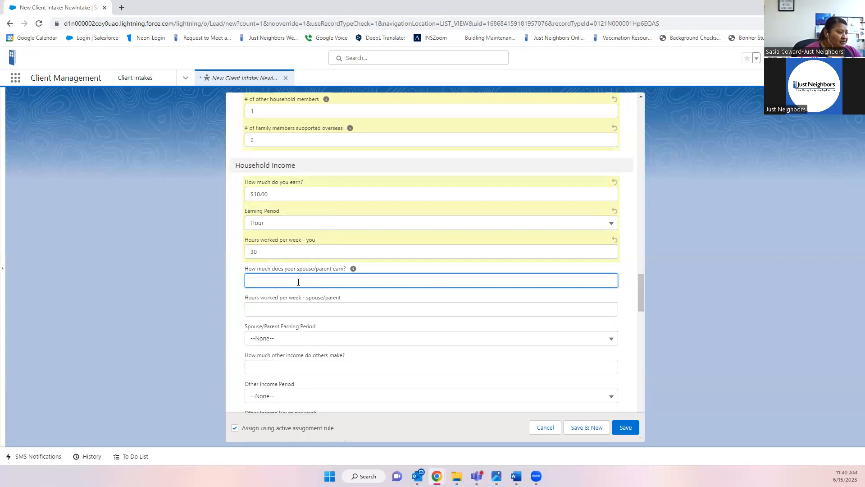
pyautogui.write('10.00')
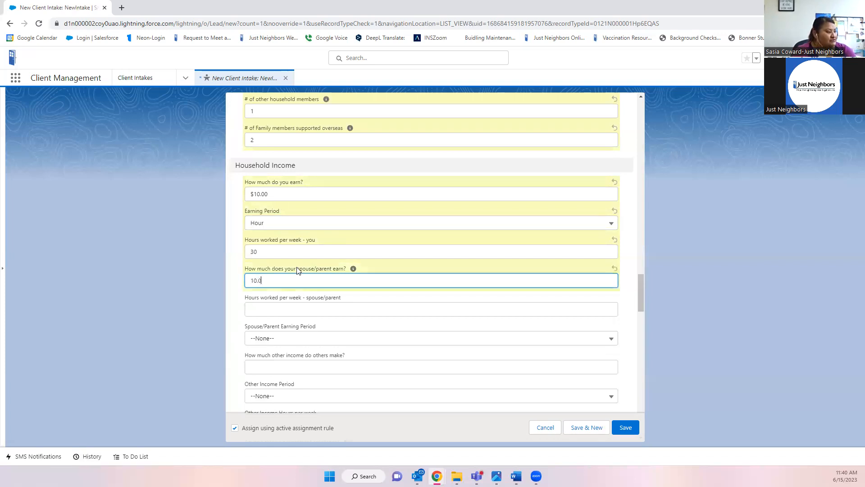
pyautogui.click(300, 305)
pyautogui.write('40')
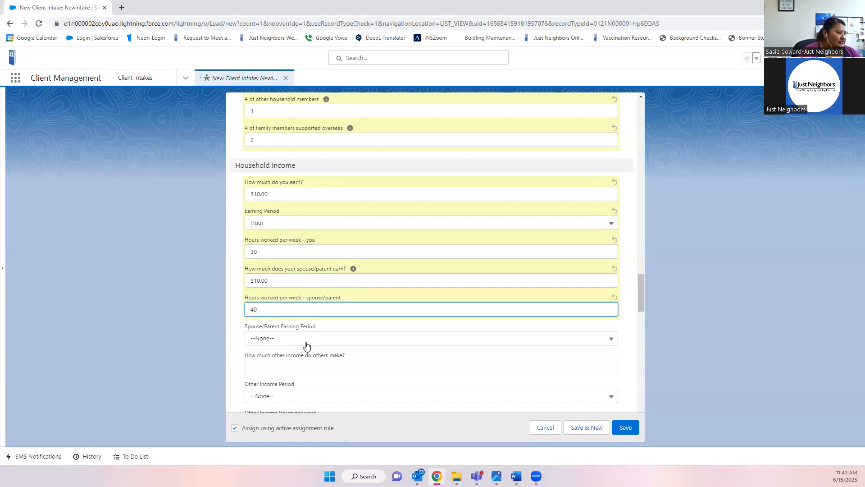
pyautogui.click(267, 341)
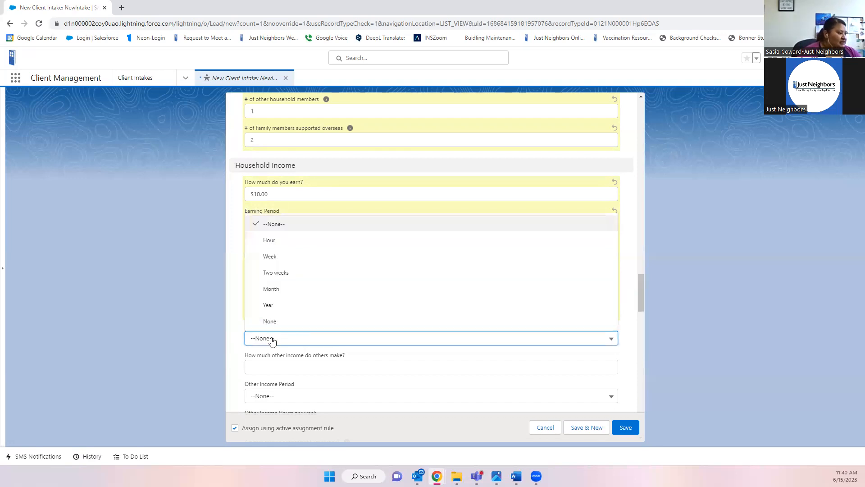
pyautogui.click(269, 244)
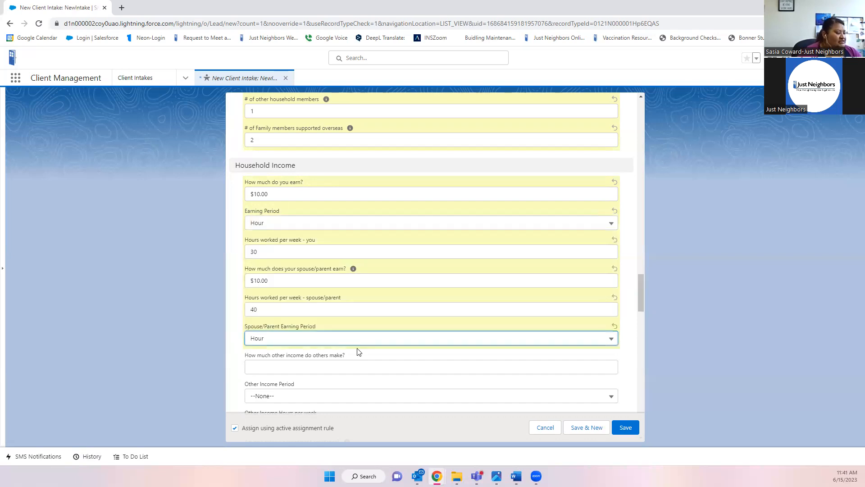
pyautogui.scroll(2, 359, 352)
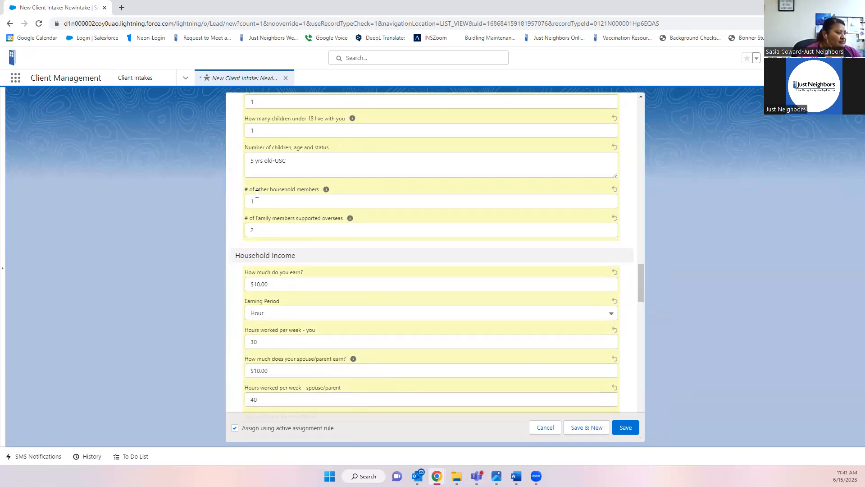
# - Enter 0 as the other income that others in the household make
pyautogui.scroll(-2, 280, 198)
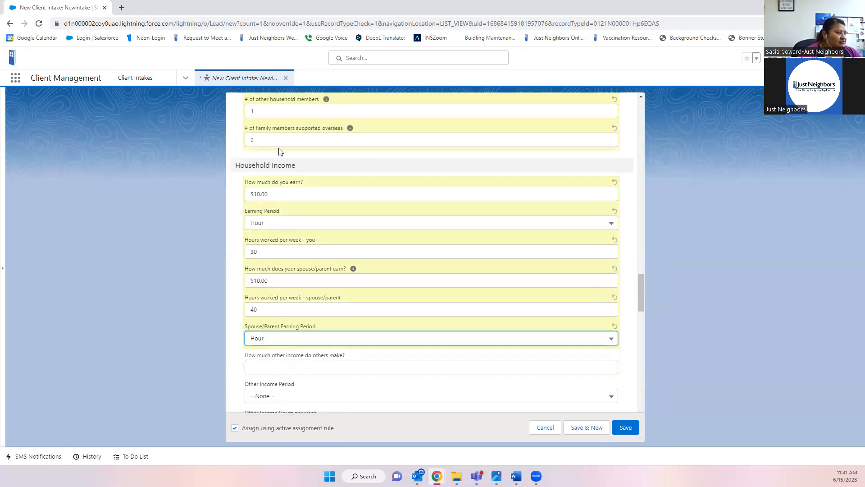
pyautogui.scroll(-1, 397, 297)
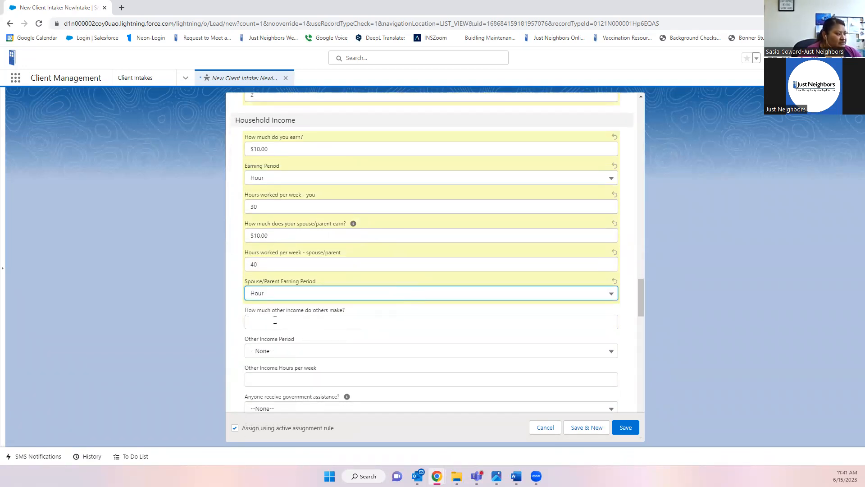
pyautogui.click(252, 324)
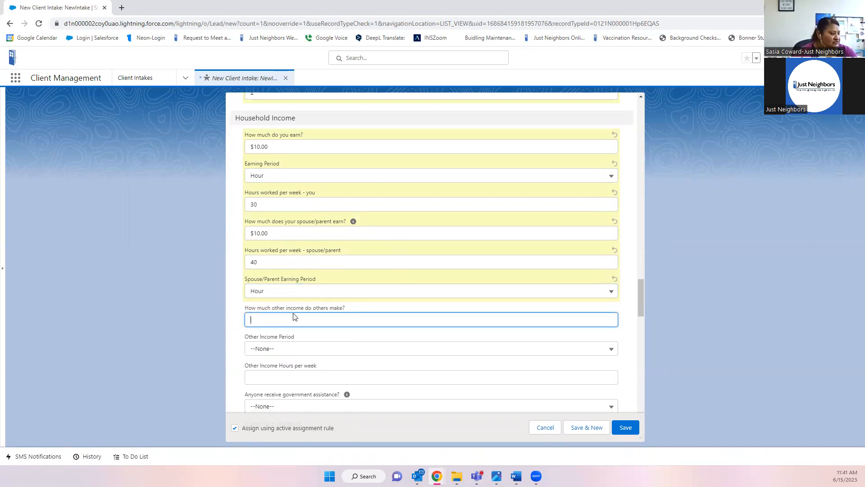
pyautogui.scroll(-1, 293, 314)
pyautogui.write('0')
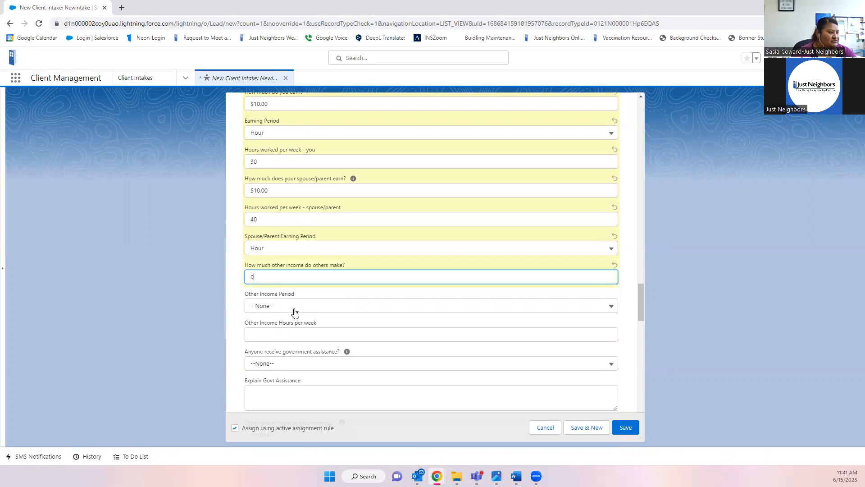
pyautogui.scroll(1, 295, 311)
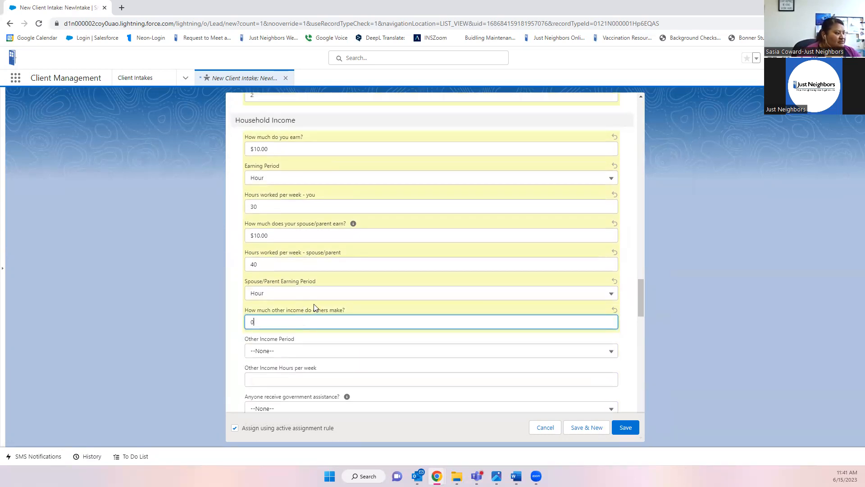
pyautogui.scroll(2, 293, 320)
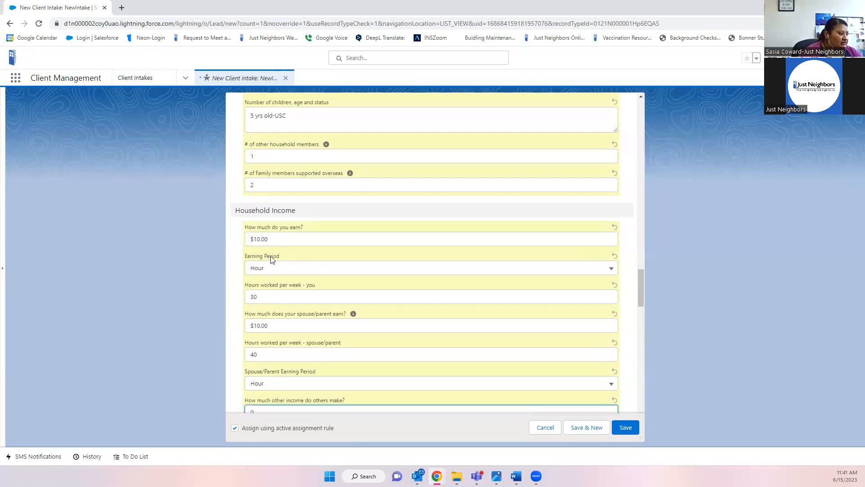
pyautogui.scroll(-1, 278, 325)
pyautogui.scroll(-1, 277, 324)
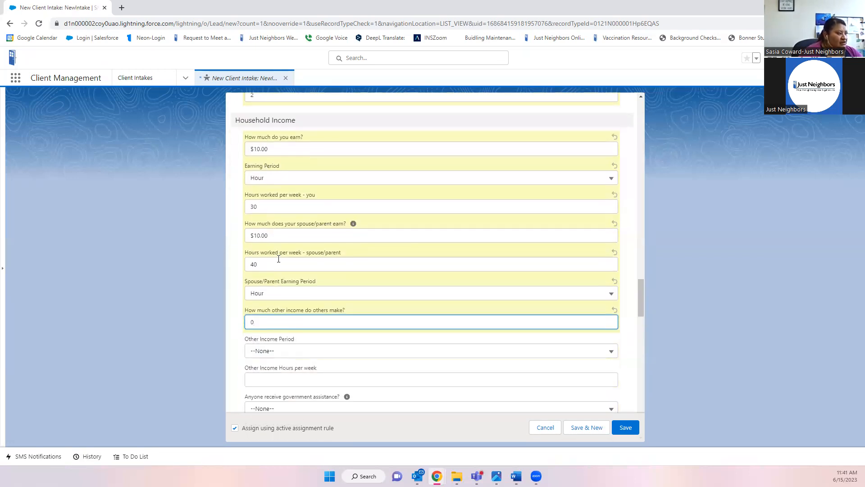
pyautogui.scroll(-2, 350, 312)
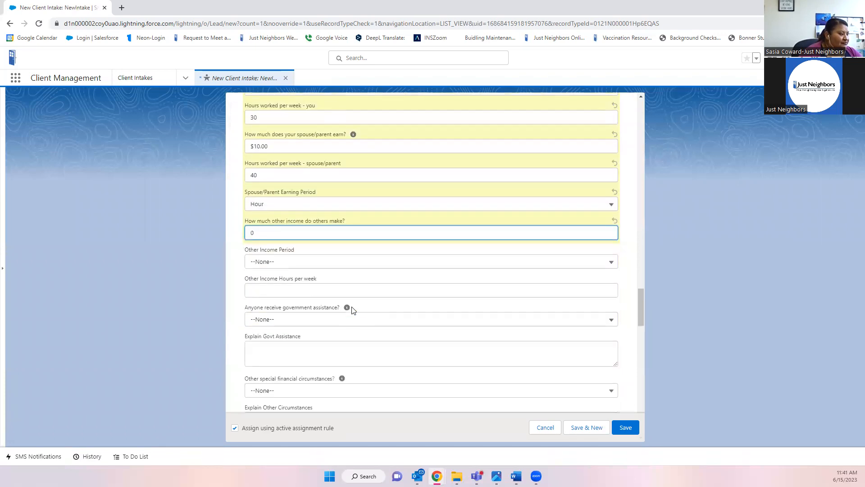
pyautogui.scroll(5, 278, 216)
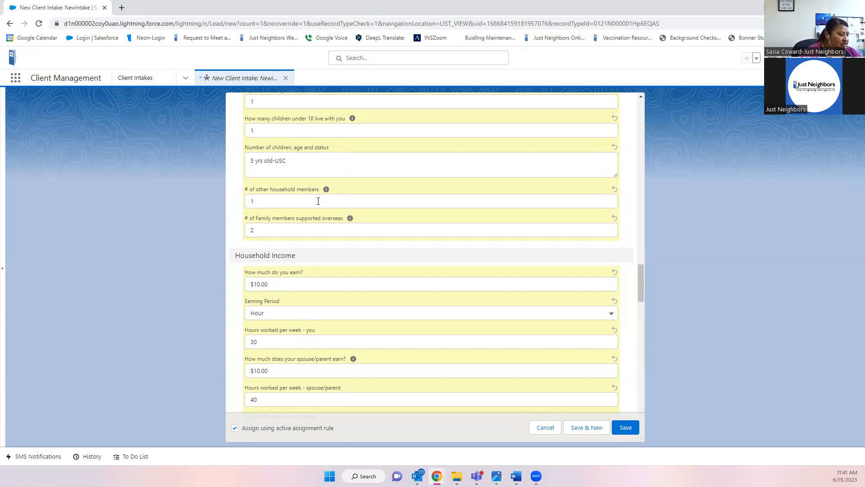
pyautogui.scroll(-4, 319, 200)
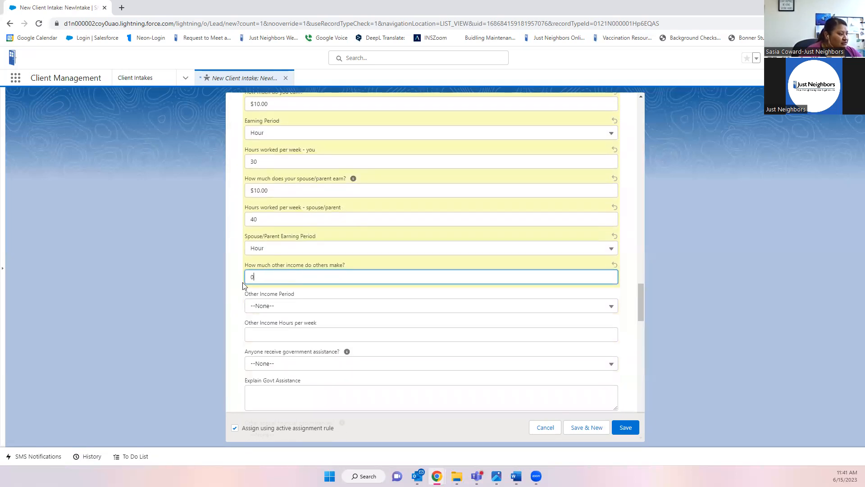
pyautogui.scroll(-1, 382, 294)
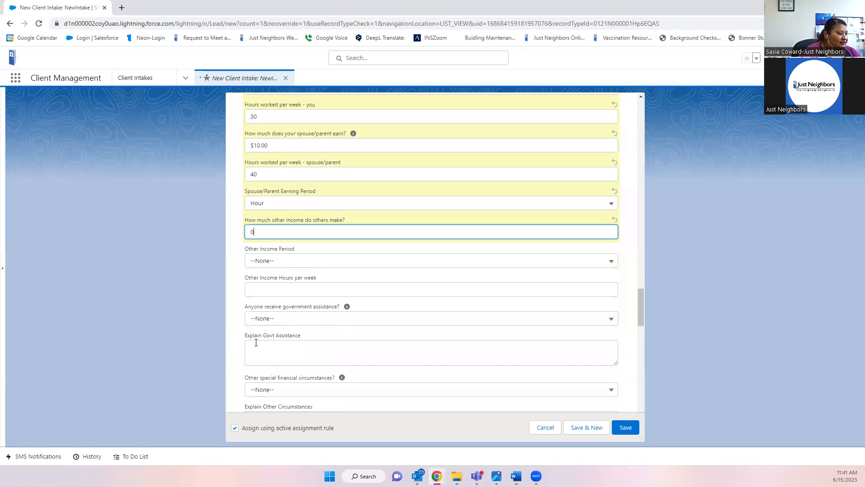
# - Leave the government assistance answer at --None-- and go to the Explain Govt Assistance box
pyautogui.click(329, 322)
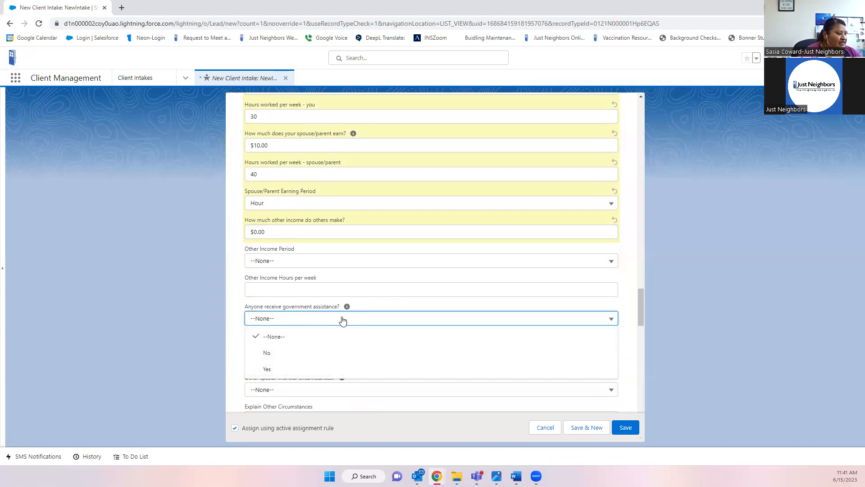
pyautogui.click(243, 353)
pyautogui.click(300, 357)
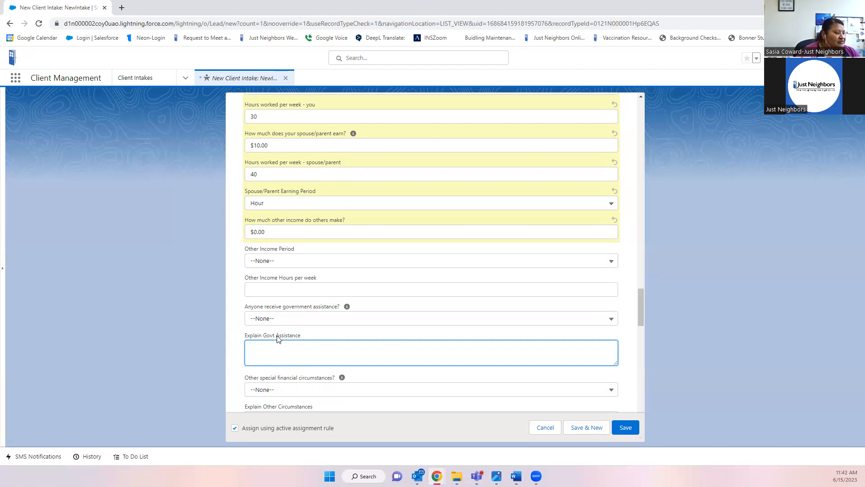
pyautogui.scroll(-1, 277, 338)
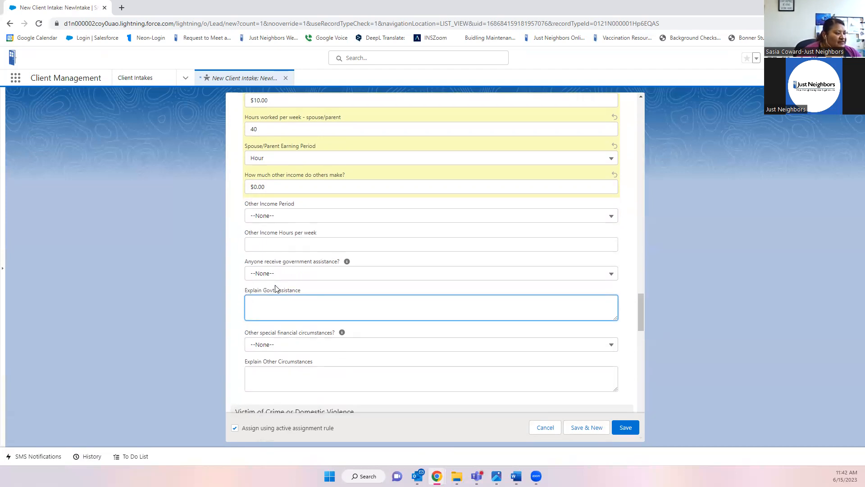
# - Answer Yes to government assistance and explain it as 'SNAP: $200 a month' and 'medicaid'
pyautogui.click(285, 274)
pyautogui.click(276, 322)
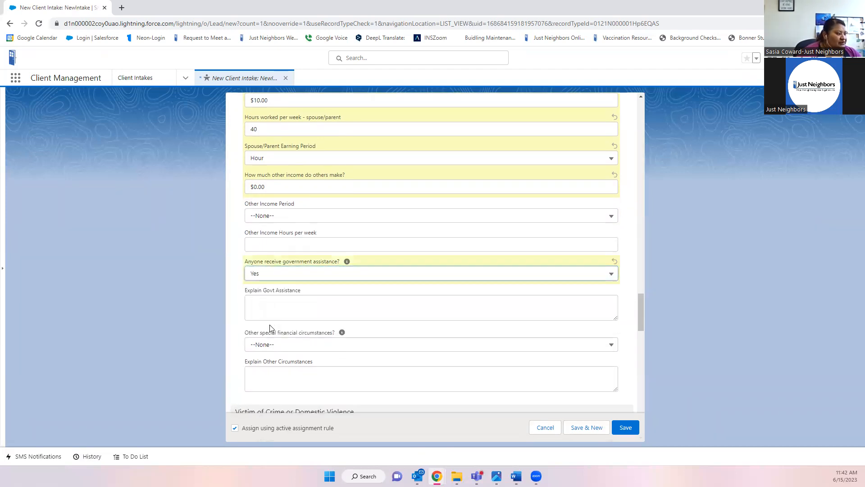
pyautogui.click(278, 310)
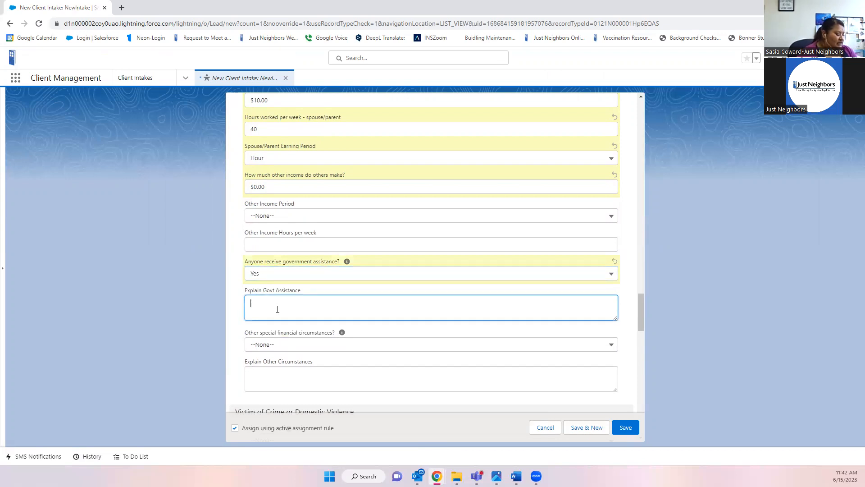
pyautogui.write('SNAP: $200')
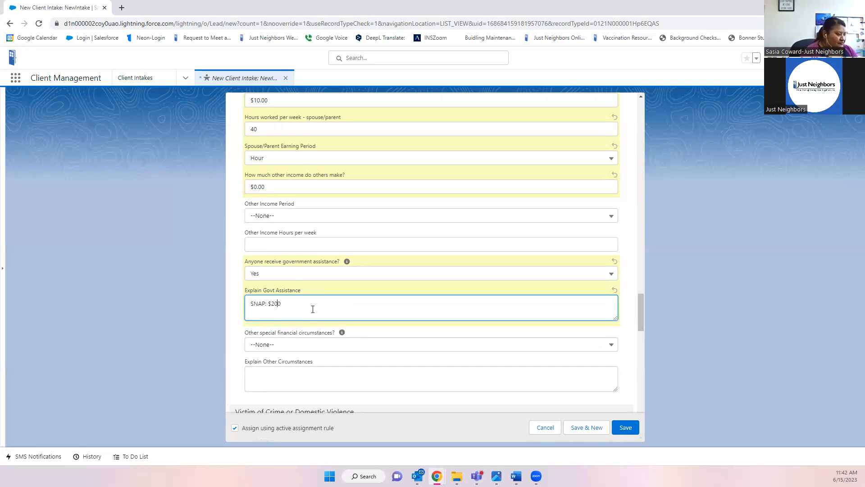
pyautogui.write('month')
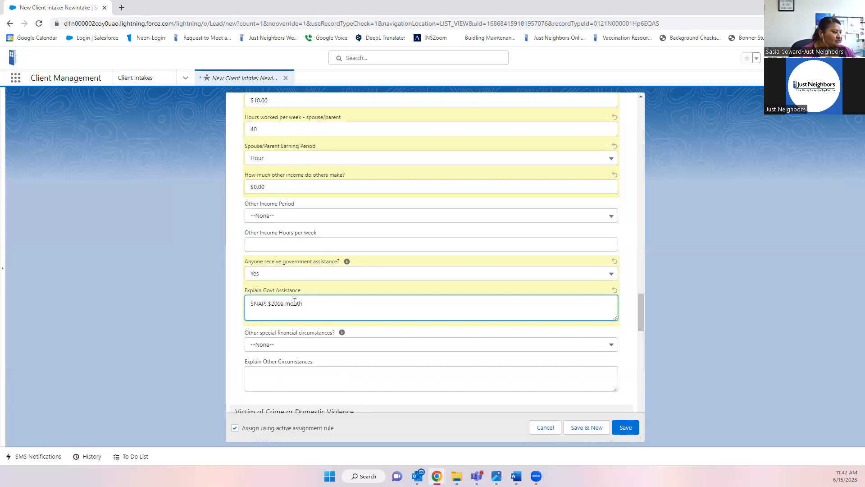
pyautogui.click(280, 303)
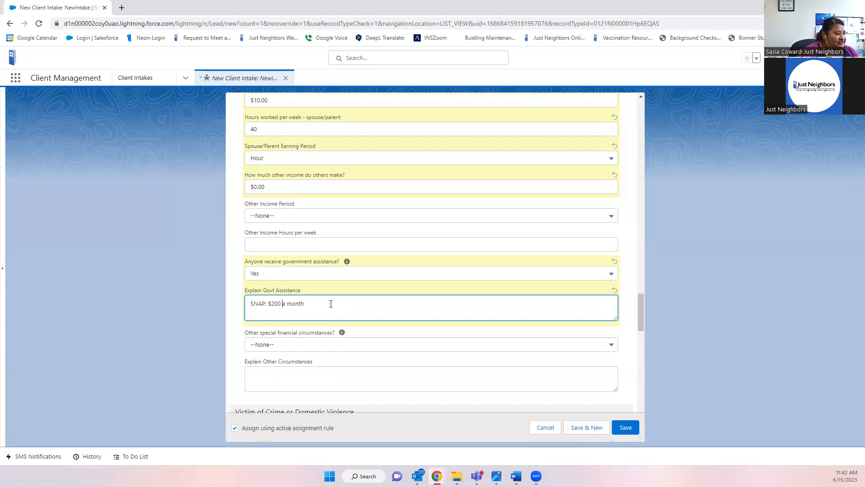
pyautogui.scroll(-2, 331, 303)
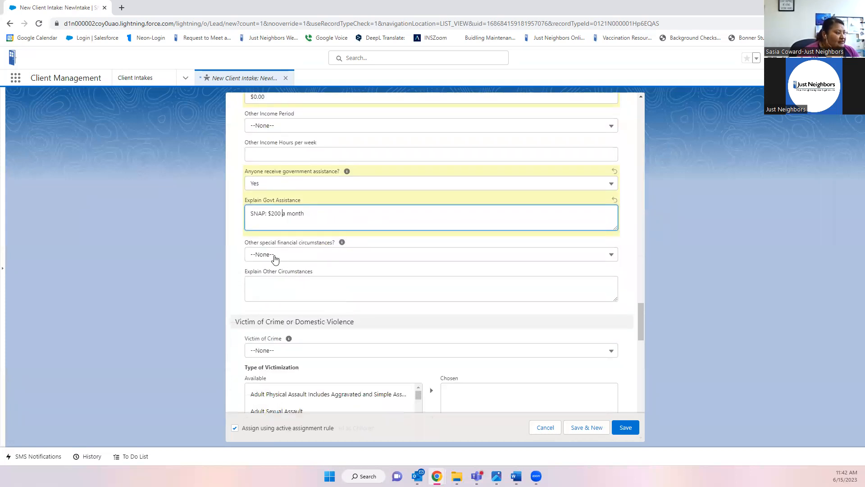
pyautogui.press('Return')
pyautogui.write('medicaid')
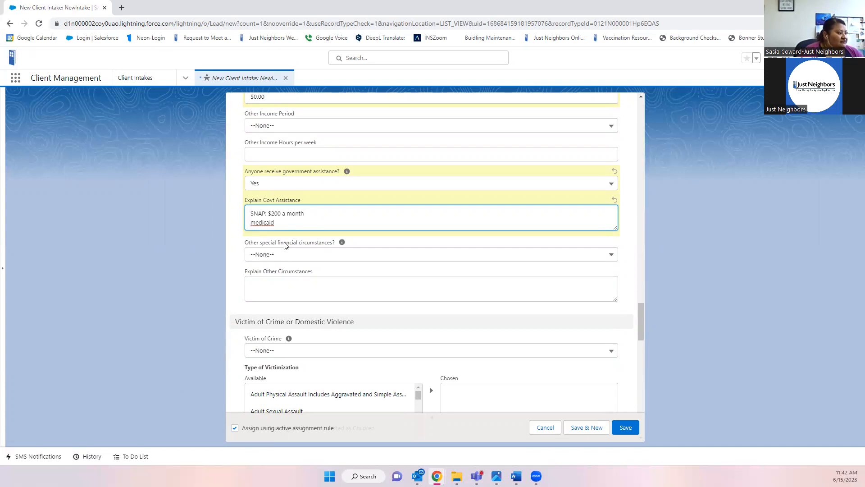
# - Choose Homeless and explain the client is in a shelter, not working, with basic necessities provided
pyautogui.click(317, 257)
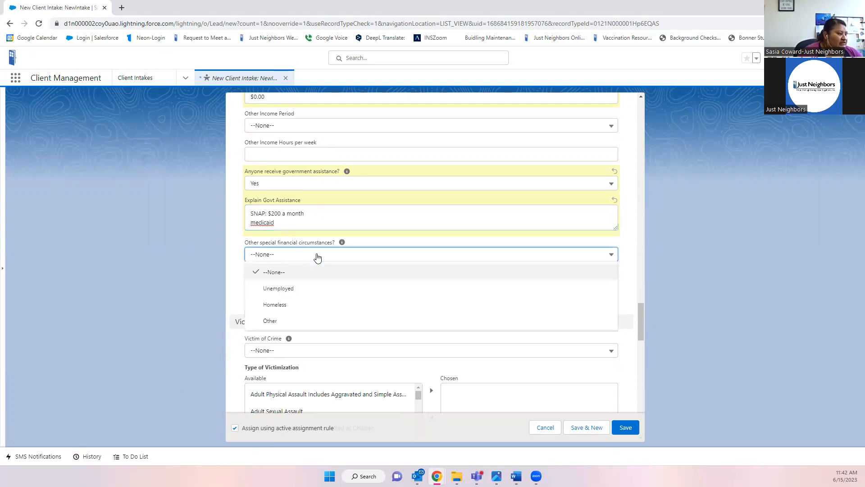
pyautogui.click(283, 308)
pyautogui.click(280, 287)
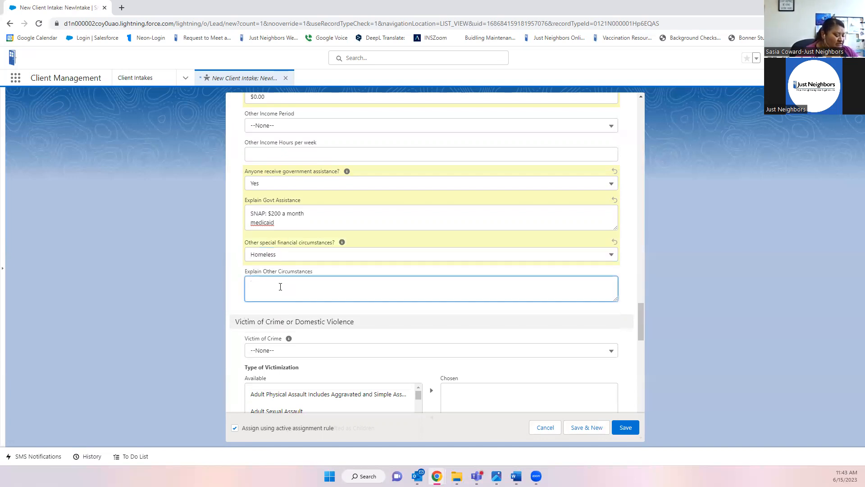
pyautogui.write('Client is in a sh')
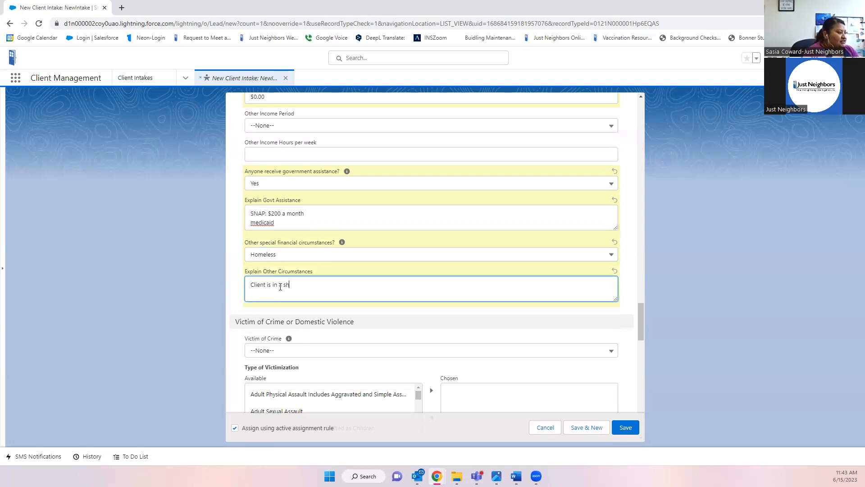
pyautogui.press('BackSpace')
pyautogui.press('BackSpace')
pyautogui.press('BackSpace')
pyautogui.press('BackSpace')
pyautogui.write('elter ')
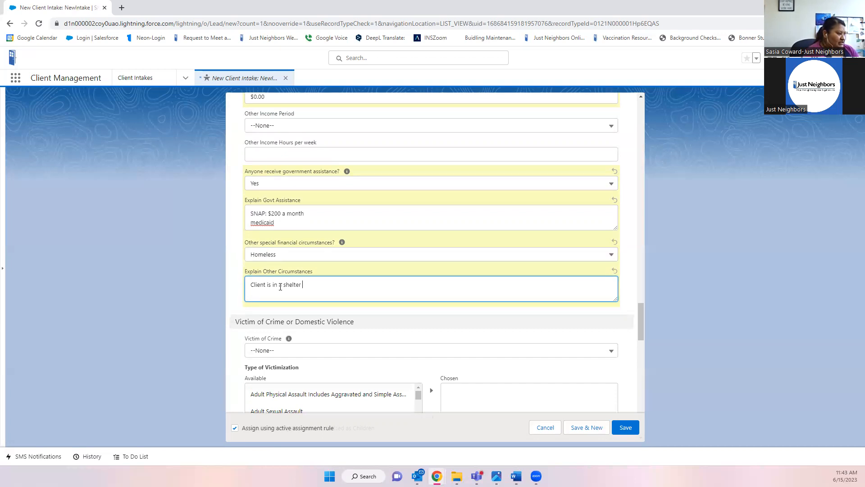
pyautogui.write('and not working and shel')
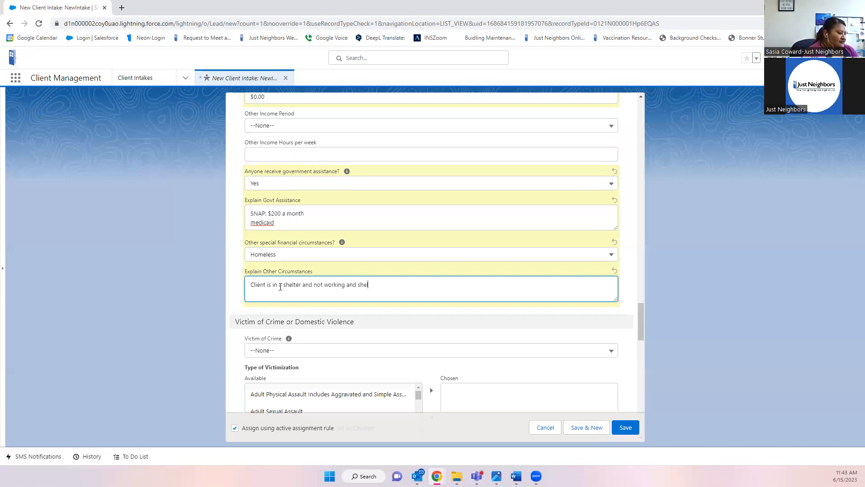
pyautogui.write('ter provide basic neccess')
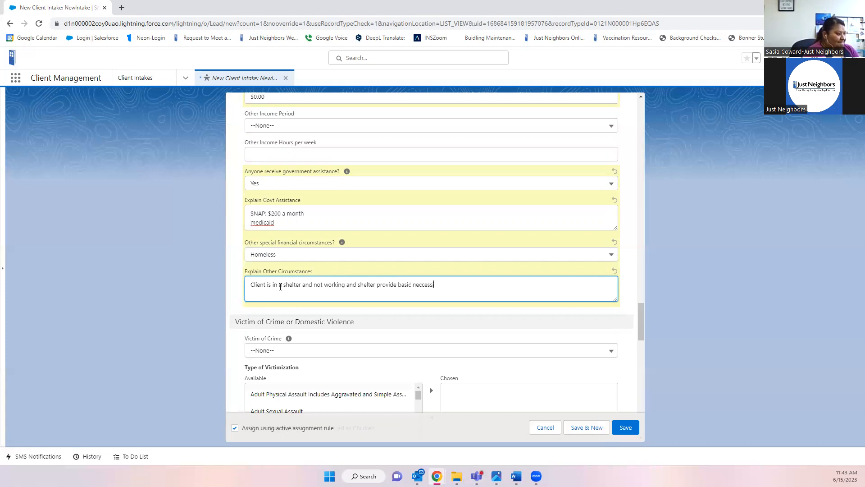
pyautogui.write('ities.')
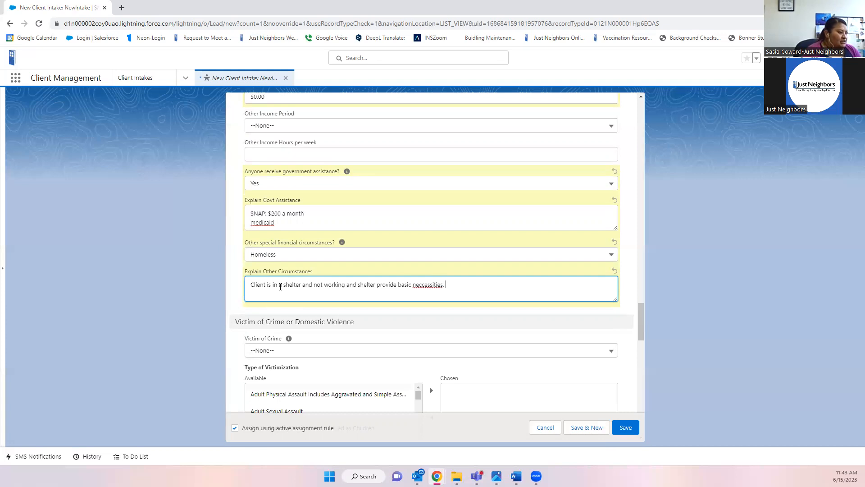
pyautogui.rightClick(429, 283)
pyautogui.click(450, 291)
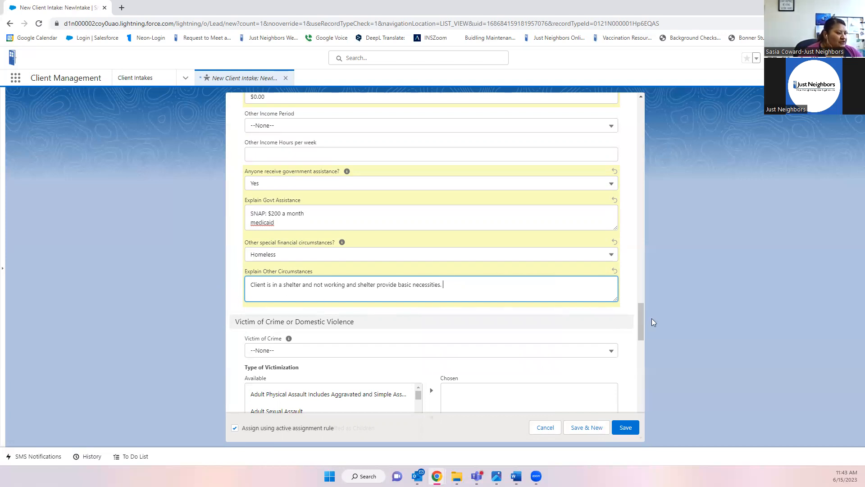
# - Erase the whole special circumstances explanation, leaving it blank
pyautogui.scroll(6, 439, 259)
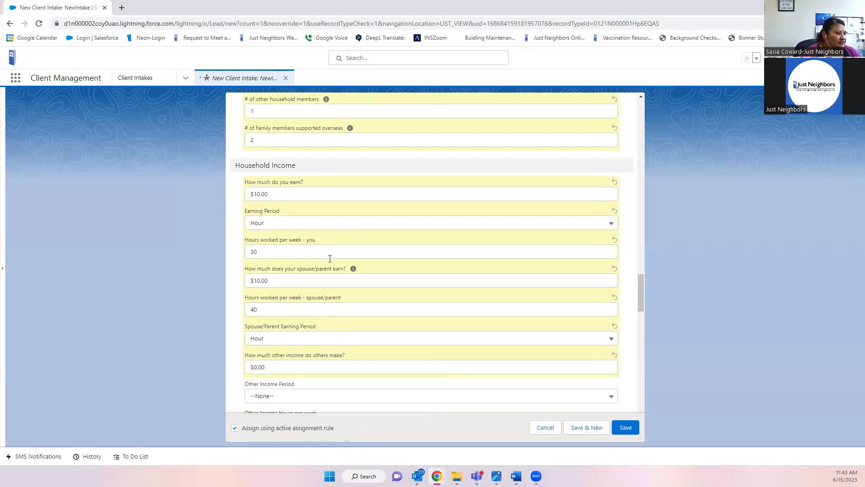
pyautogui.scroll(-4, 325, 325)
pyautogui.scroll(-2, 327, 319)
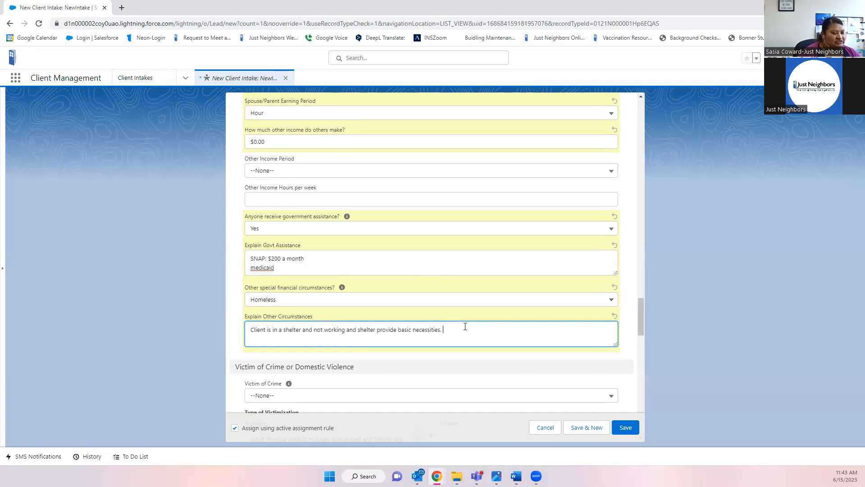
pyautogui.moveTo(463, 338); pyautogui.dragTo(237, 334)
pyautogui.press('BackSpace')
# - Change Other special financial circumstances from Homeless back to --None--, then move down to Victim of Crime
pyautogui.click(319, 302)
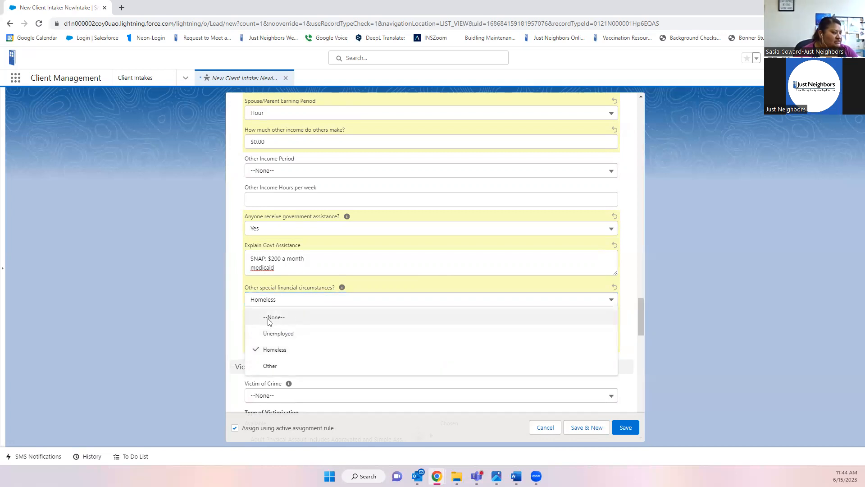
pyautogui.click(269, 321)
pyautogui.scroll(-1, 325, 343)
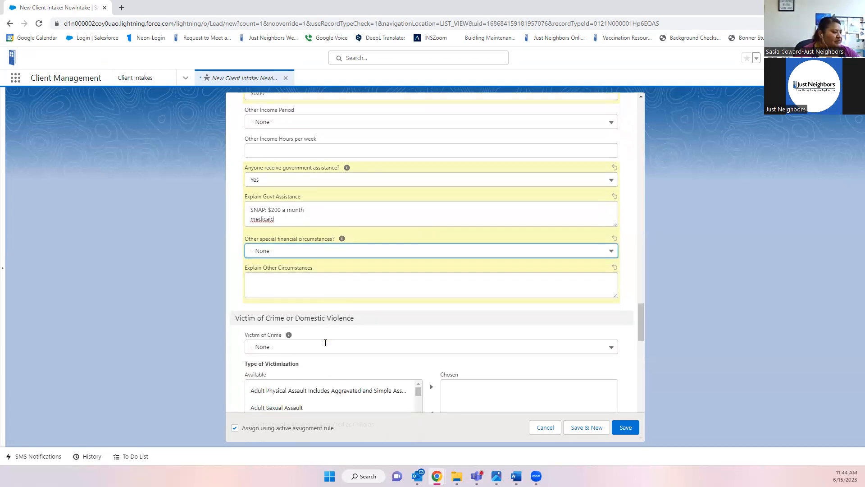
pyautogui.scroll(-2, 325, 343)
pyautogui.scroll(-1, 338, 343)
pyautogui.scroll(-2, 467, 242)
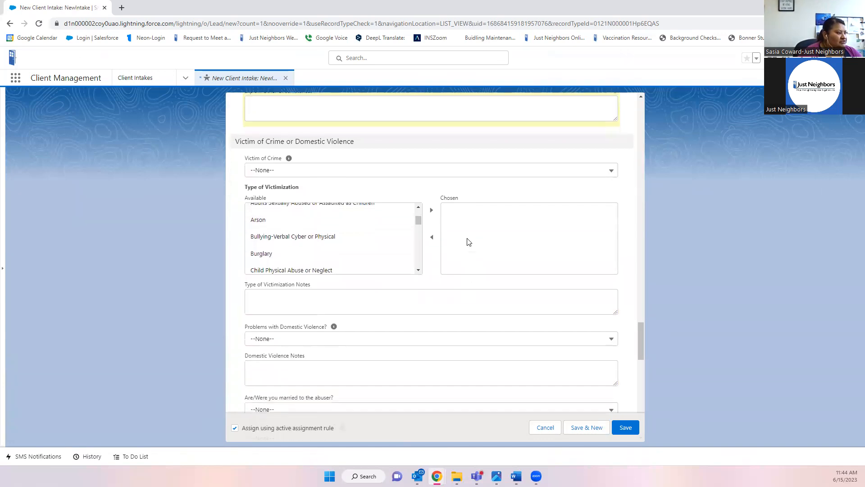
pyautogui.scroll(-1, 407, 196)
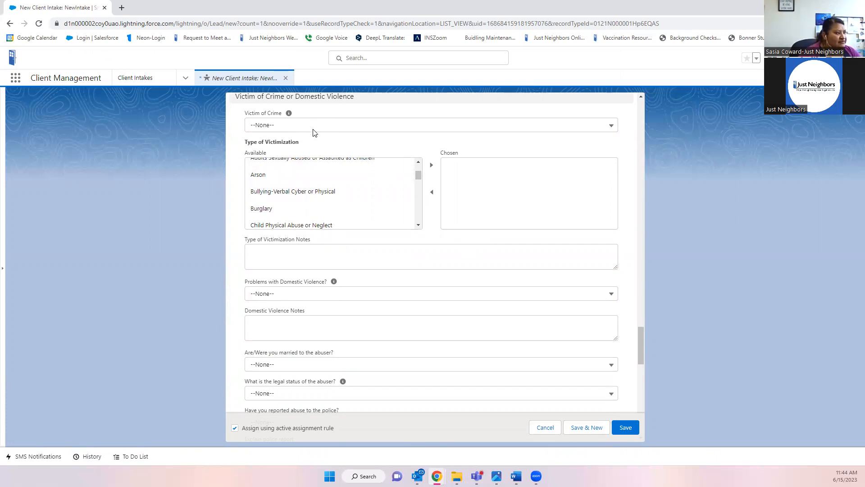
pyautogui.click(274, 129)
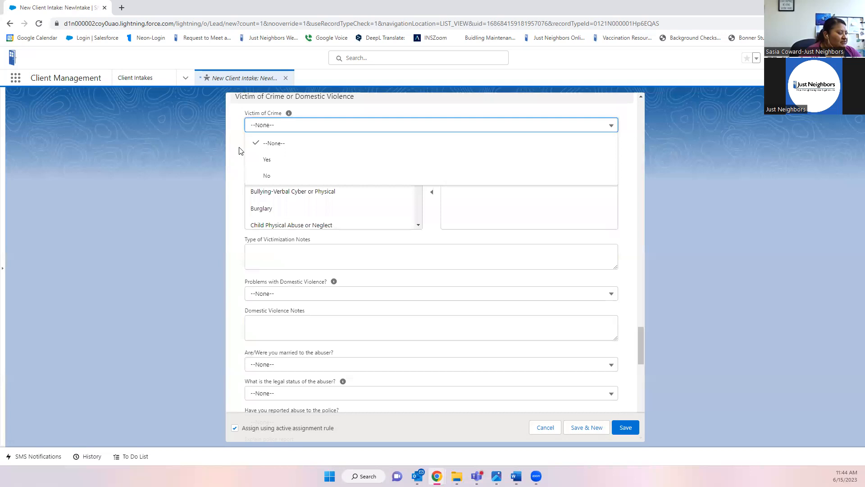
# - Answer Yes to the Victim of Crime question in the Victim of Crime or Domestic Violence section
pyautogui.click(310, 142)
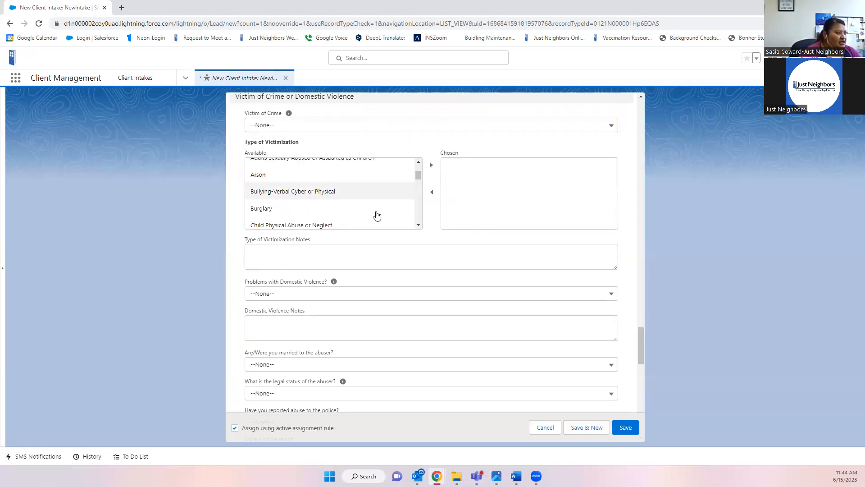
pyautogui.scroll(1, 397, 203)
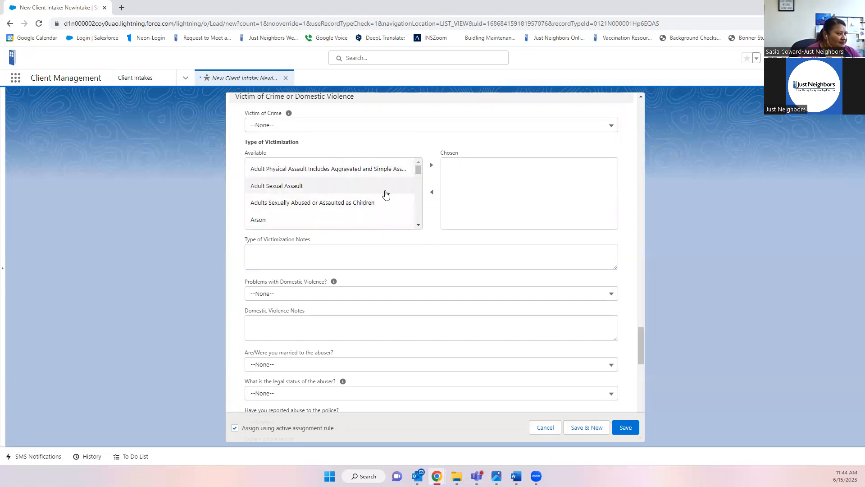
pyautogui.scroll(-1, 388, 169)
pyautogui.scroll(1, 349, 173)
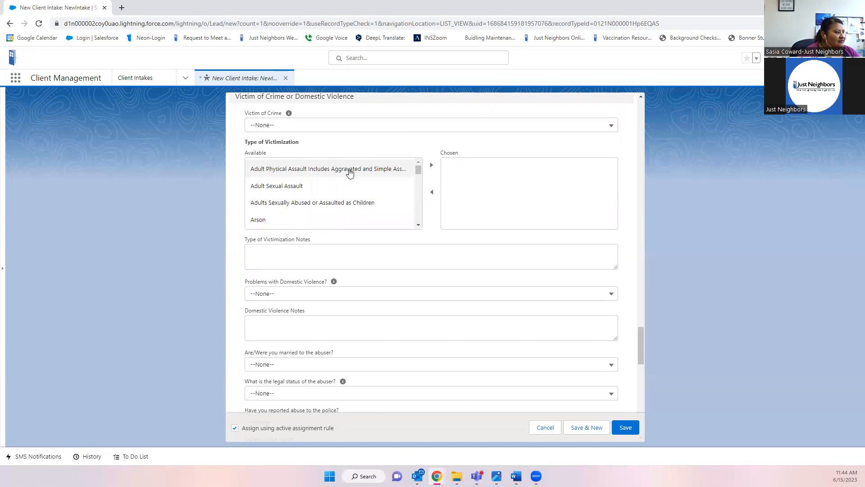
pyautogui.scroll(-1, 352, 174)
pyautogui.scroll(-1, 352, 174)
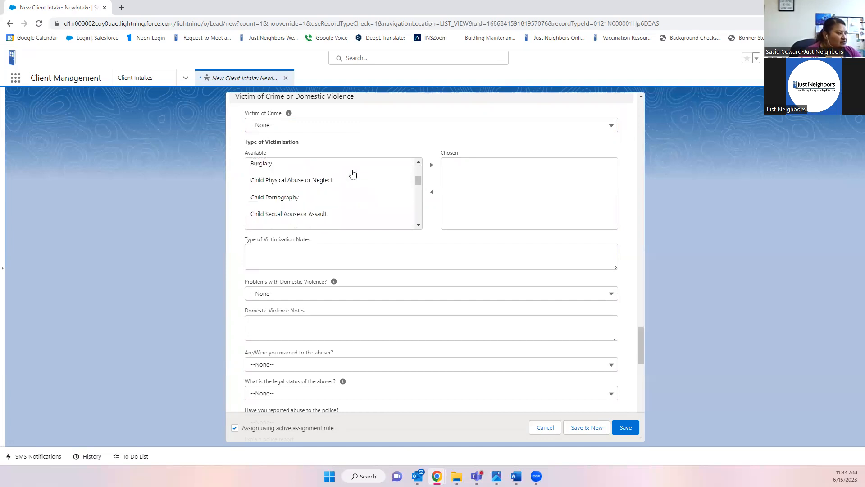
pyautogui.scroll(-1, 353, 174)
pyautogui.scroll(3, 353, 174)
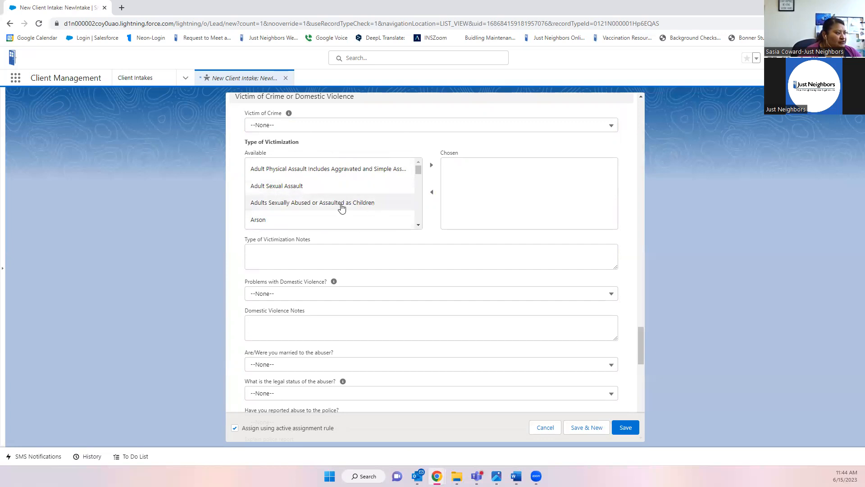
pyautogui.click(418, 226)
pyautogui.click(418, 225)
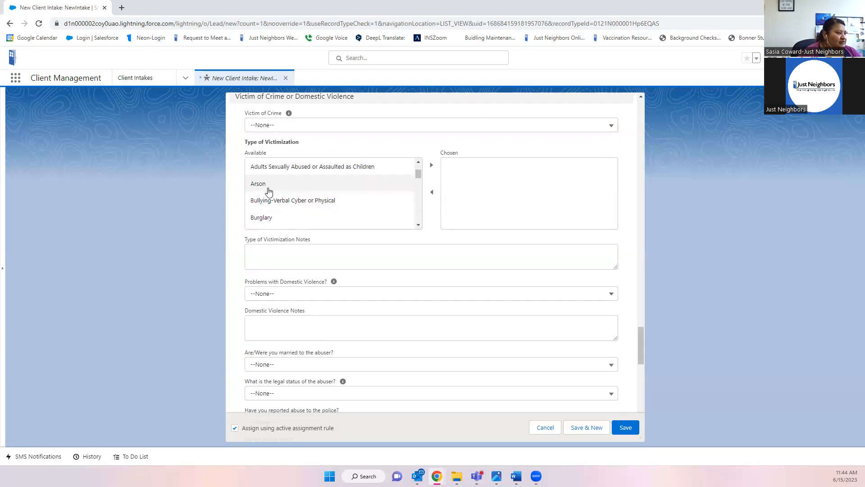
pyautogui.click(418, 226)
pyautogui.click(418, 226)
pyautogui.click(418, 226)
pyautogui.click(417, 226)
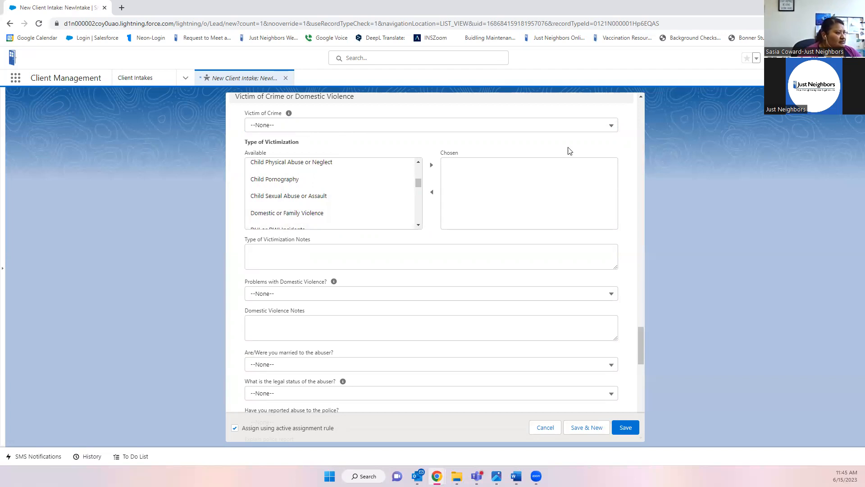
pyautogui.click(521, 126)
pyautogui.click(261, 160)
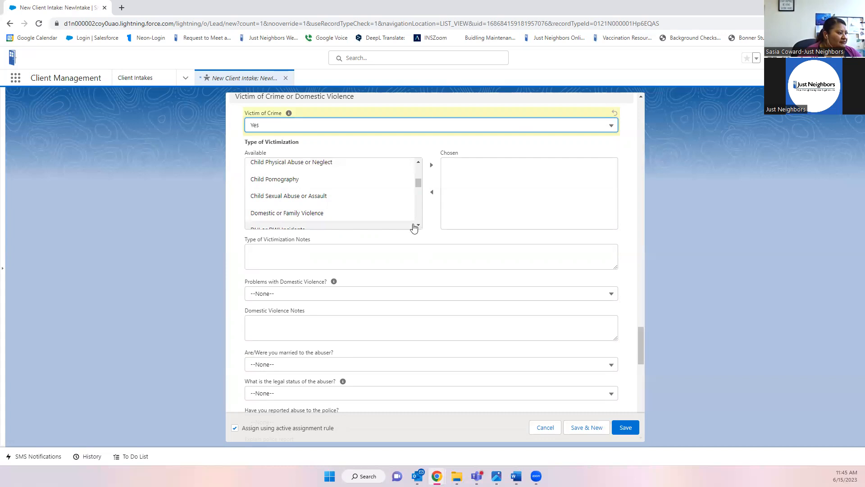
# - Move Domestic or Family Violence and Stalking or Harassment into the chosen victimization types
pyautogui.click(313, 218)
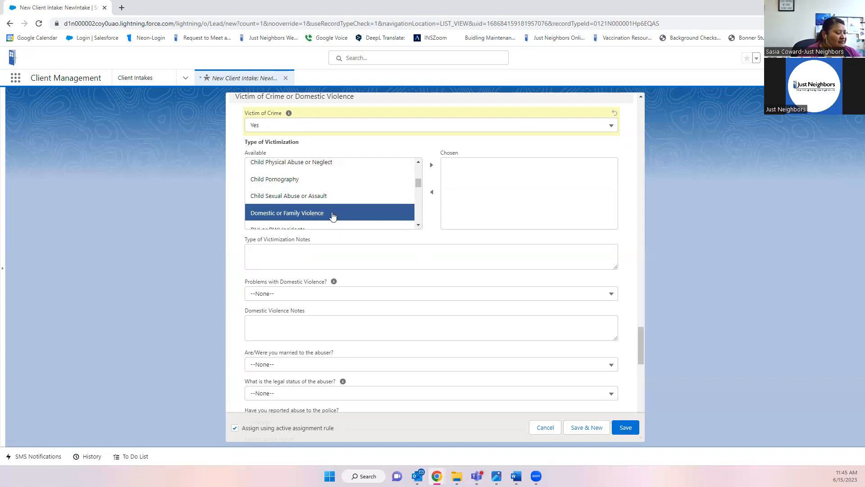
pyautogui.click(431, 166)
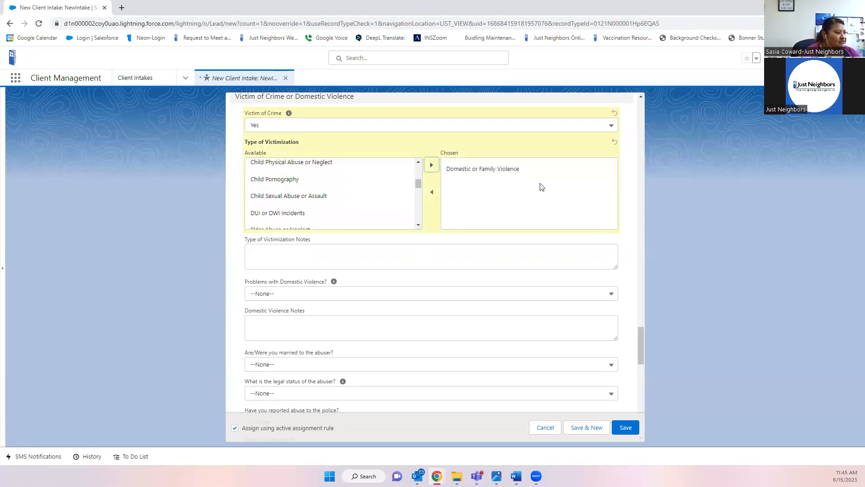
pyautogui.scroll(-1, 367, 181)
pyautogui.scroll(-2, 386, 191)
pyautogui.scroll(-1, 387, 190)
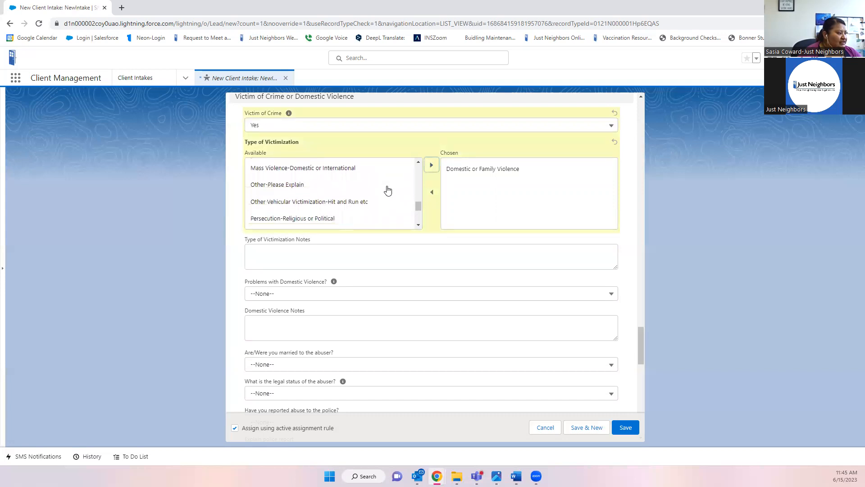
pyautogui.scroll(-1, 388, 190)
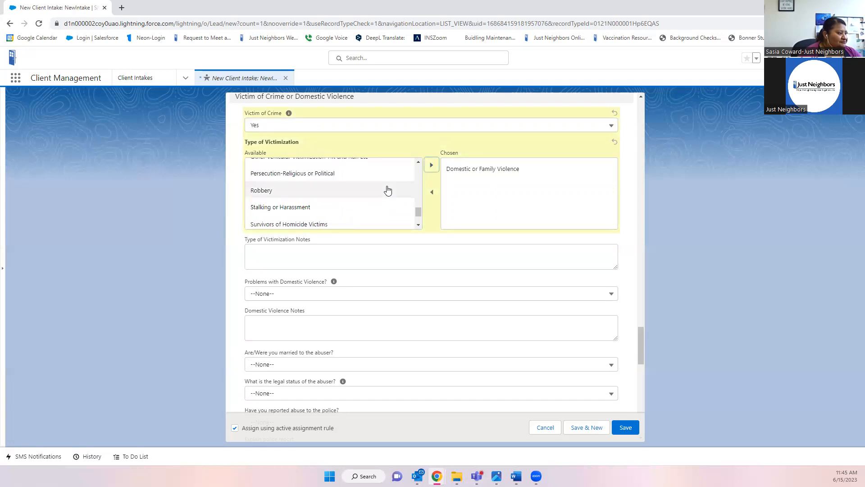
pyautogui.click(344, 206)
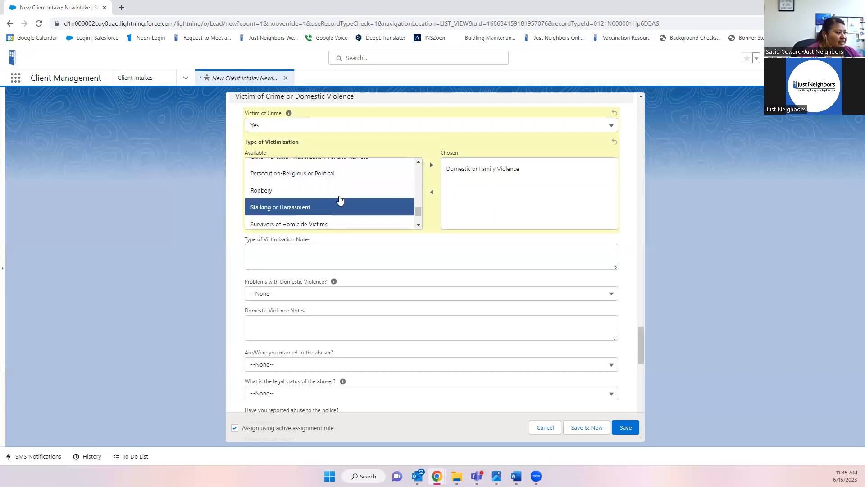
pyautogui.click(432, 166)
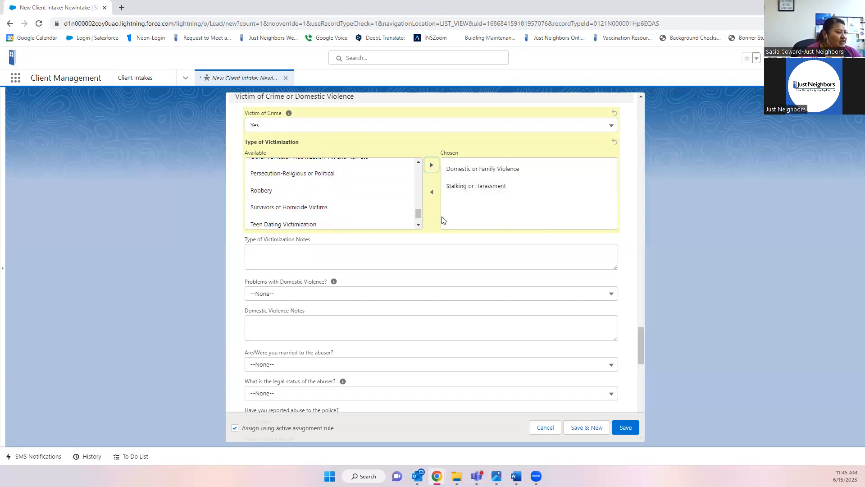
# - Add Teen Dating Victimization, then remove it again from the chosen types
pyautogui.click(352, 225)
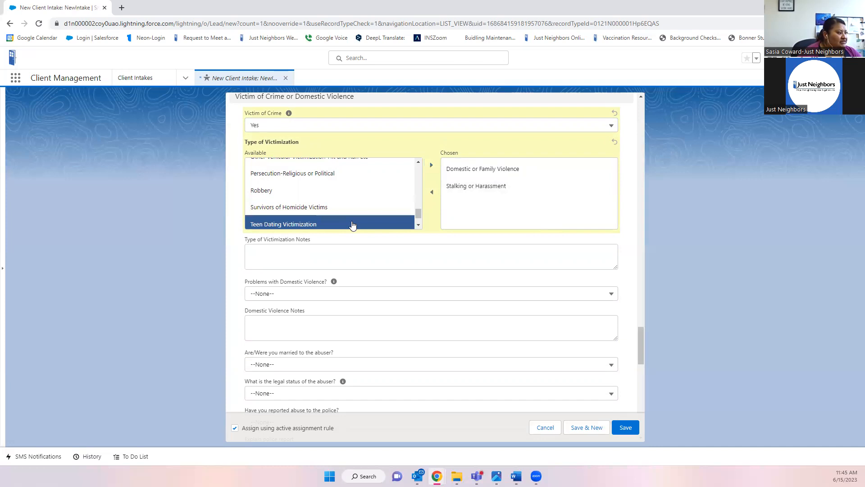
pyautogui.click(431, 166)
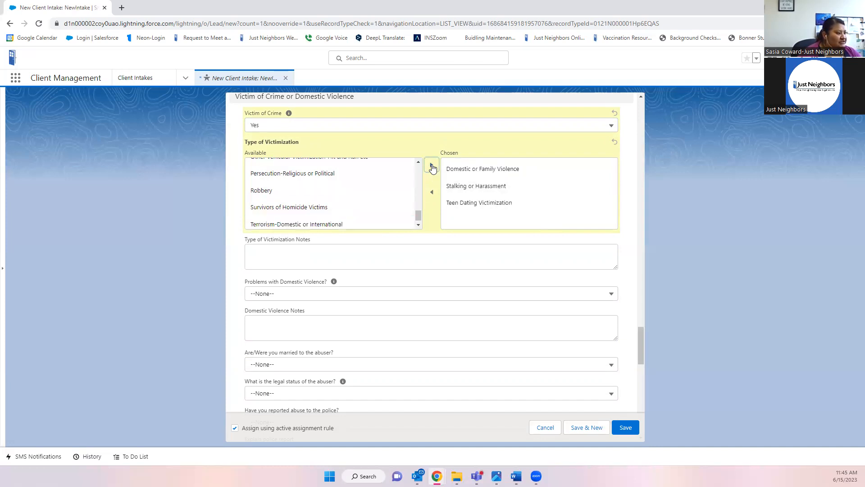
pyautogui.click(495, 206)
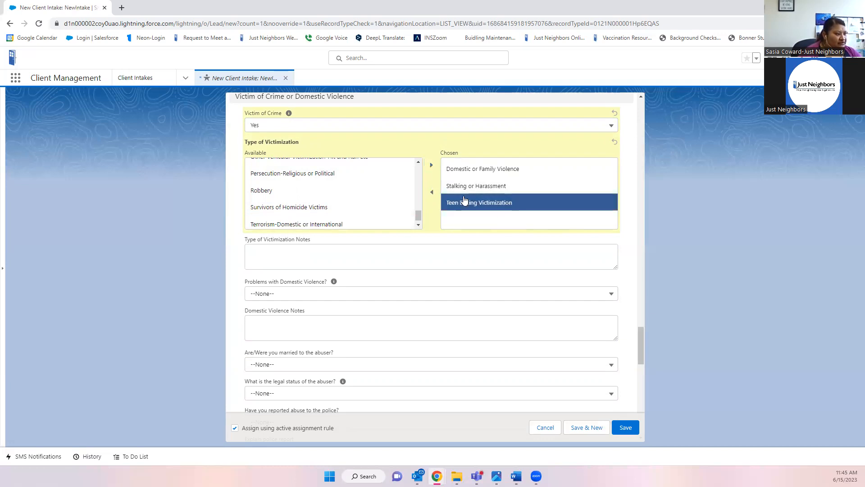
pyautogui.click(432, 193)
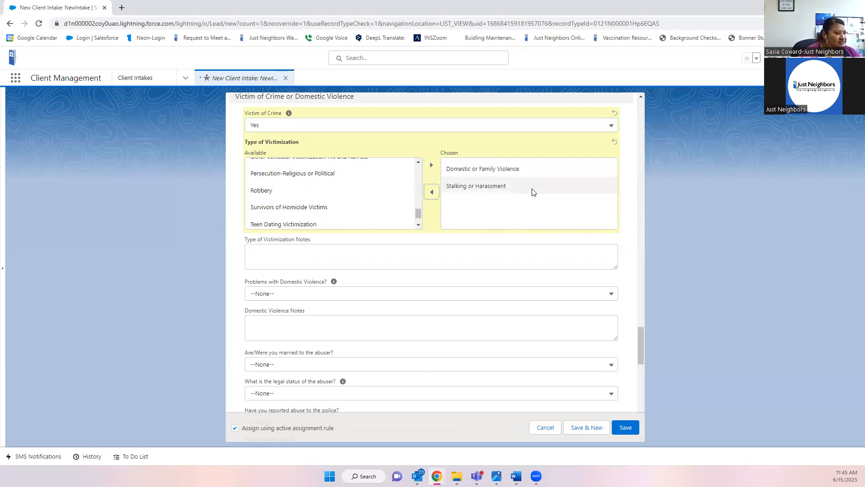
pyautogui.click(268, 255)
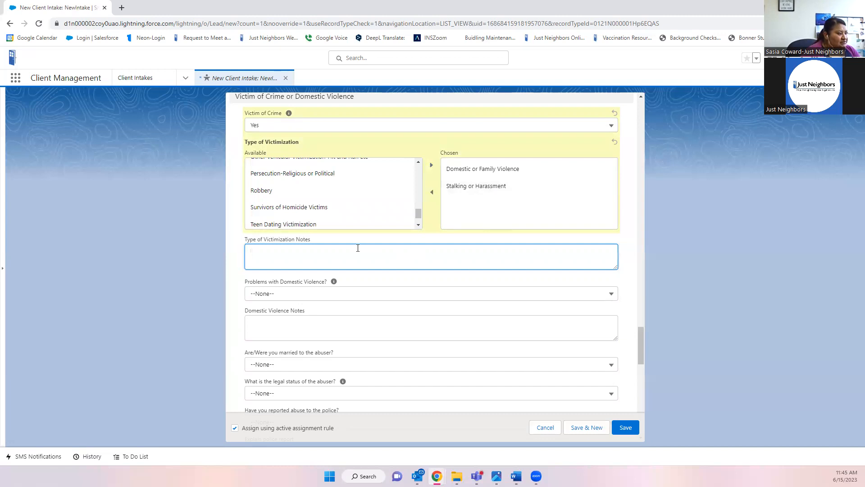
# - Write that the client was harassed at work in 2020, which scared her to go to work
pyautogui.write('Maria ')
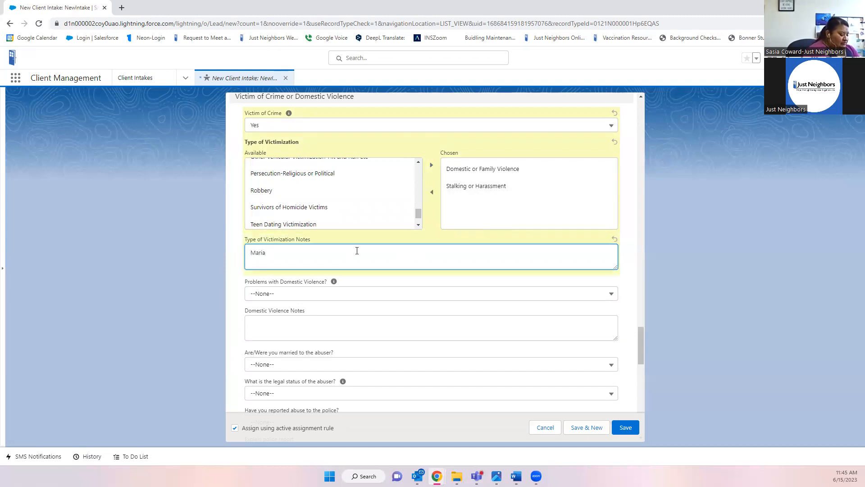
pyautogui.write('was h')
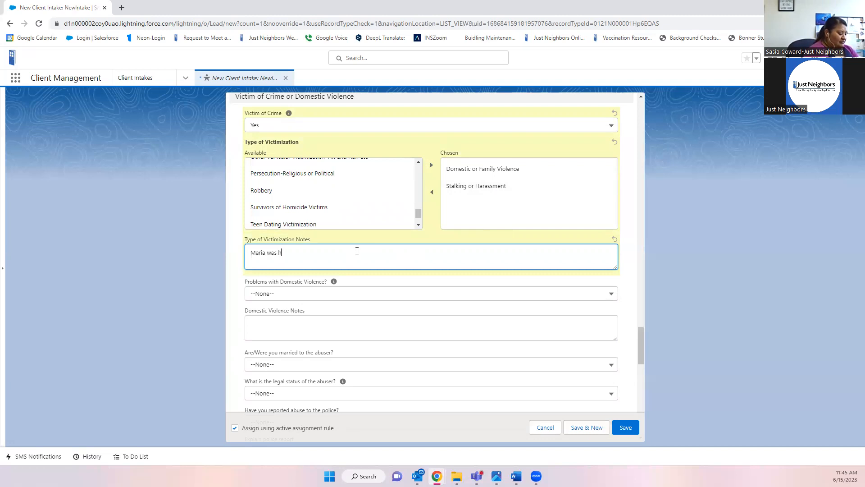
pyautogui.write('arrasse')
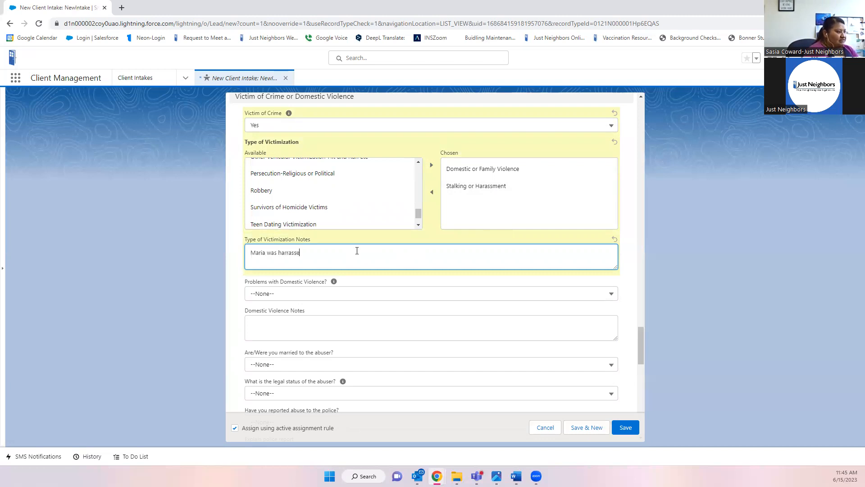
pyautogui.write('d at work')
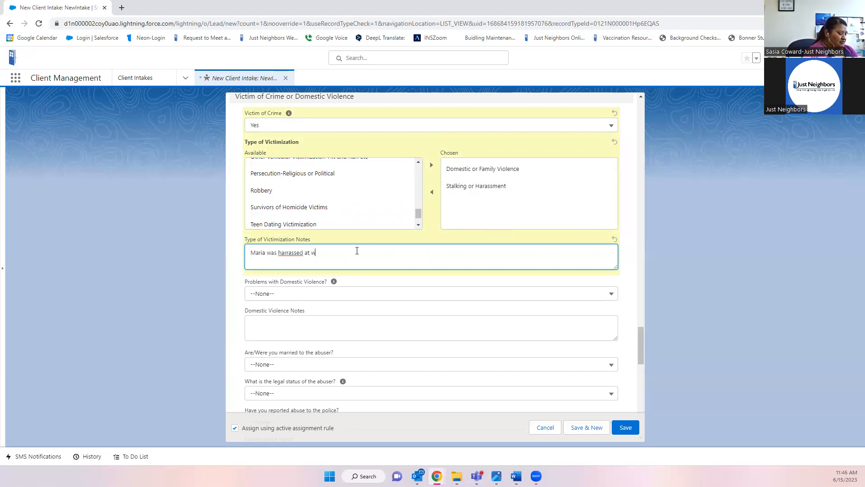
pyautogui.rightClick(303, 253)
pyautogui.click(326, 261)
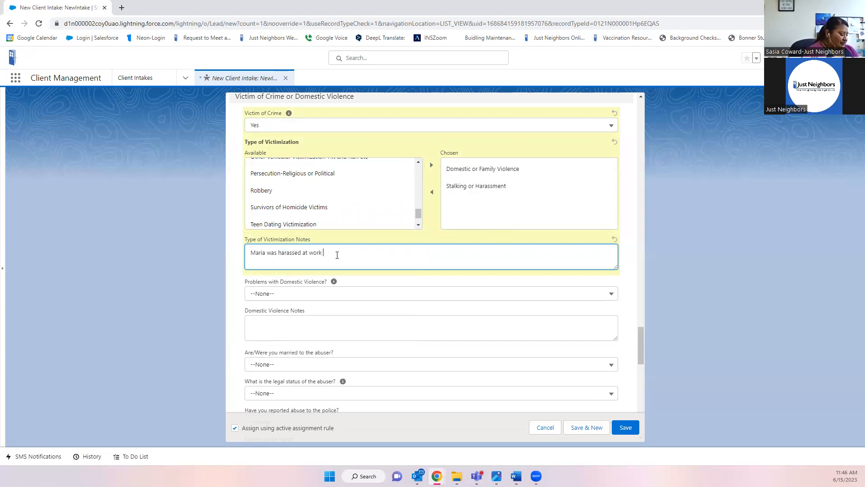
pyautogui.write('in 2020')
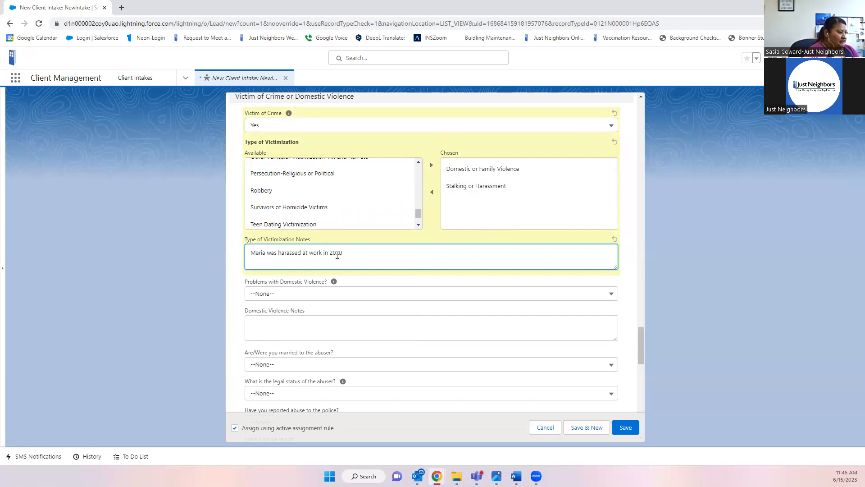
pyautogui.write(' that scared her')
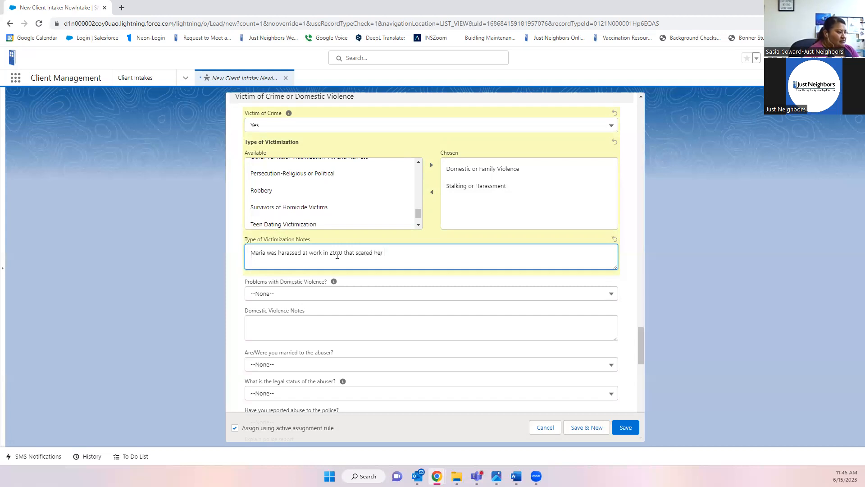
pyautogui.write(' to go work.')
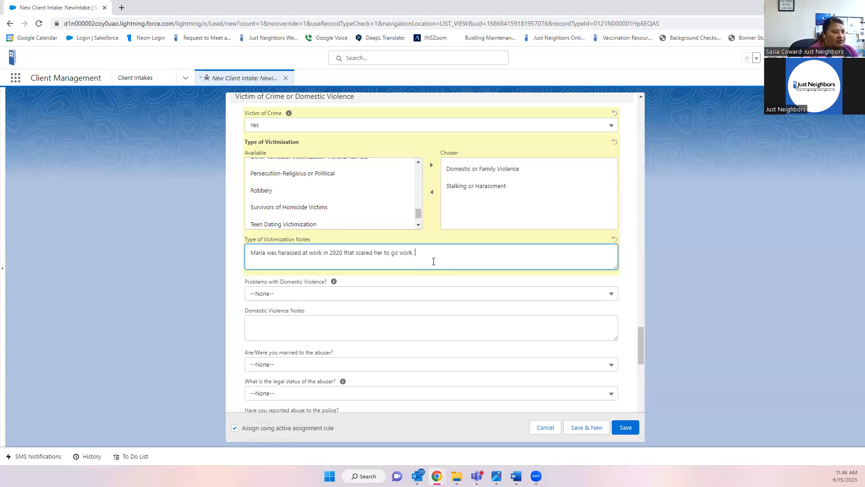
# - Append '(Being called inappropriate names while on shift)' to the note, fixing the typos
pyautogui.write('(')
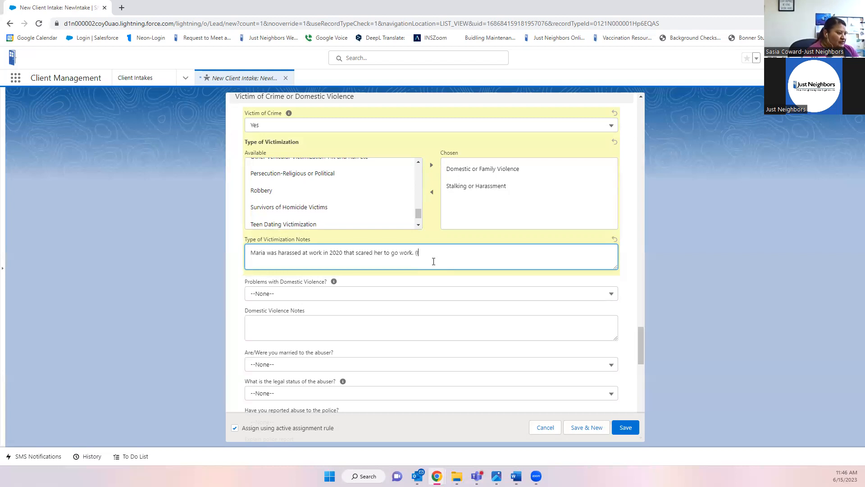
pyautogui.write('Being called inap')
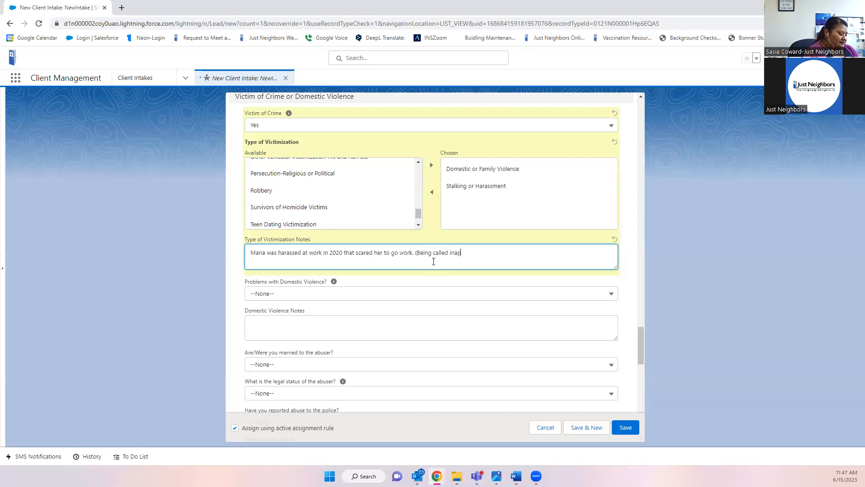
pyautogui.write('proriate')
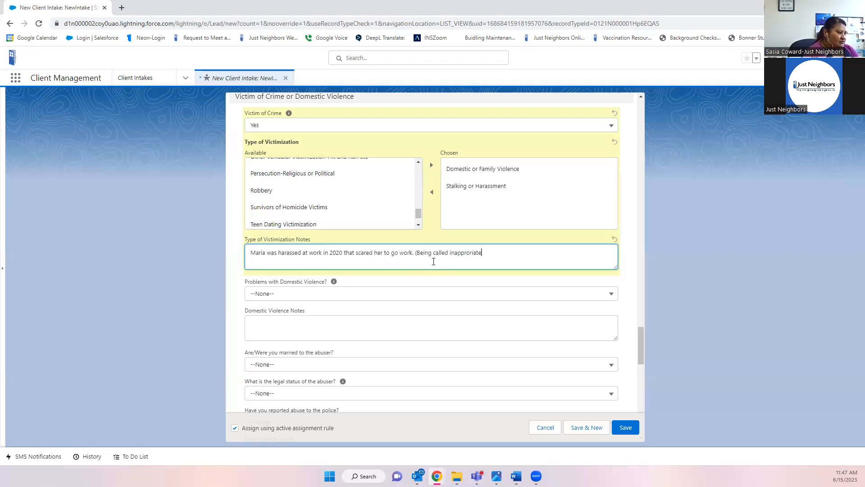
pyautogui.write(' names')
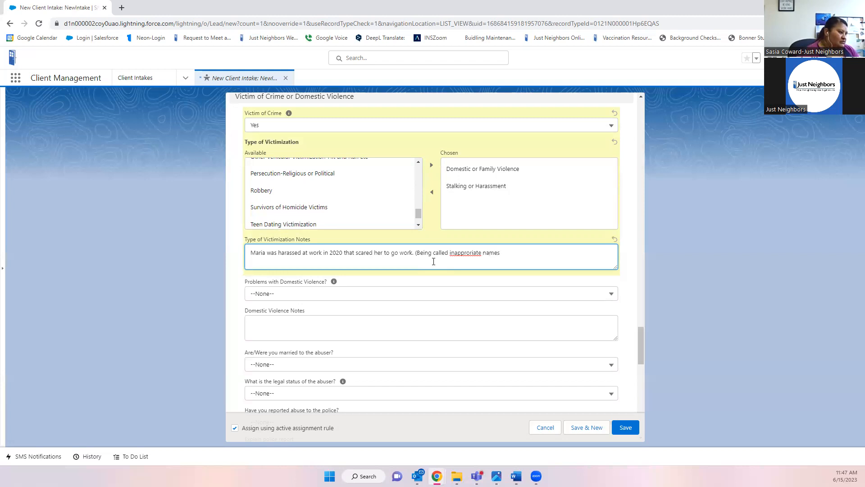
pyautogui.rightClick(459, 255)
pyautogui.click(479, 260)
pyautogui.click(514, 253)
pyautogui.write('wh')
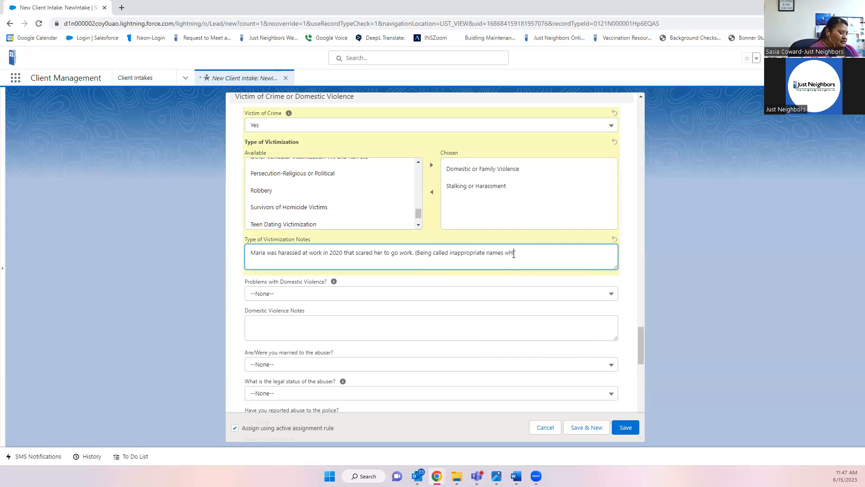
pyautogui.write('ile on shitf')
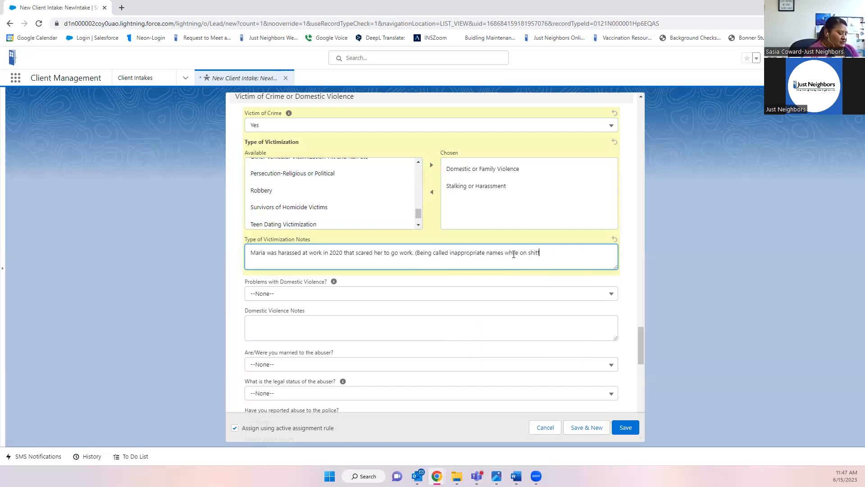
pyautogui.write(')')
pyautogui.write('t')
pyautogui.press('BackSpace')
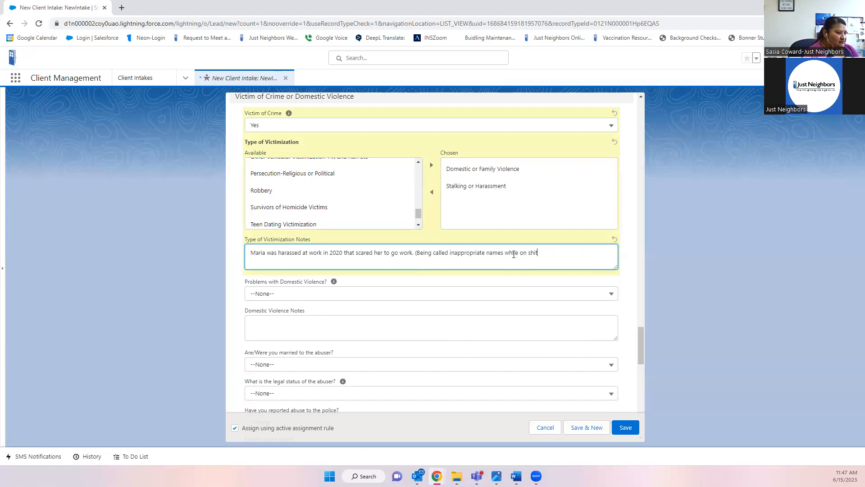
pyautogui.write('t)')
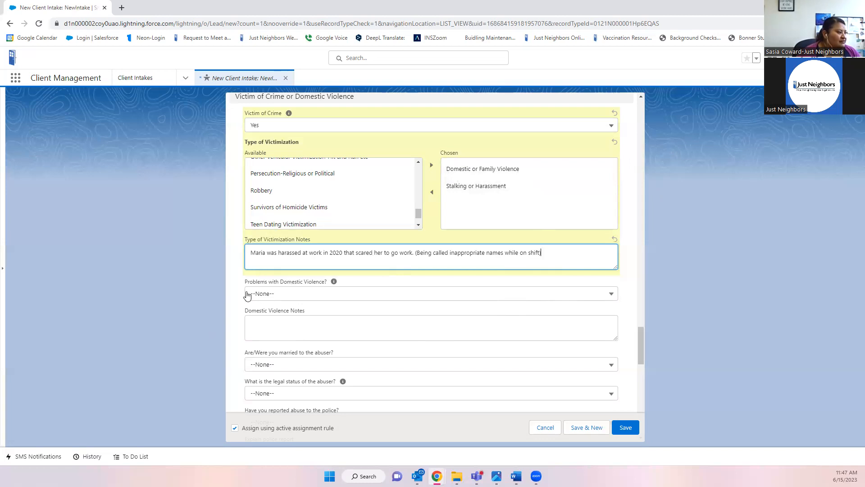
# - Answer Yes to Problems with Domestic Violence, noting 'Physically and verbally abused by an ex-partner.'
pyautogui.click(300, 298)
pyautogui.click(279, 324)
pyautogui.click(281, 325)
pyautogui.write('Physically')
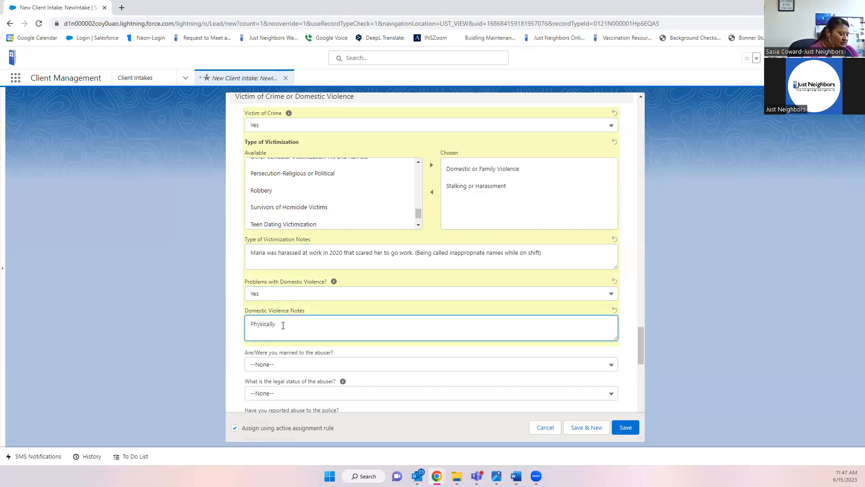
pyautogui.write(' ard verbally abused by ')
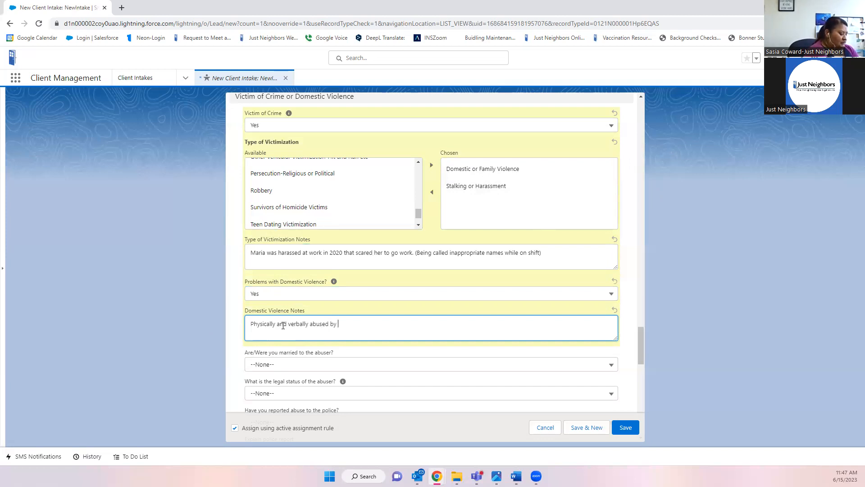
pyautogui.write('an ex-partner.')
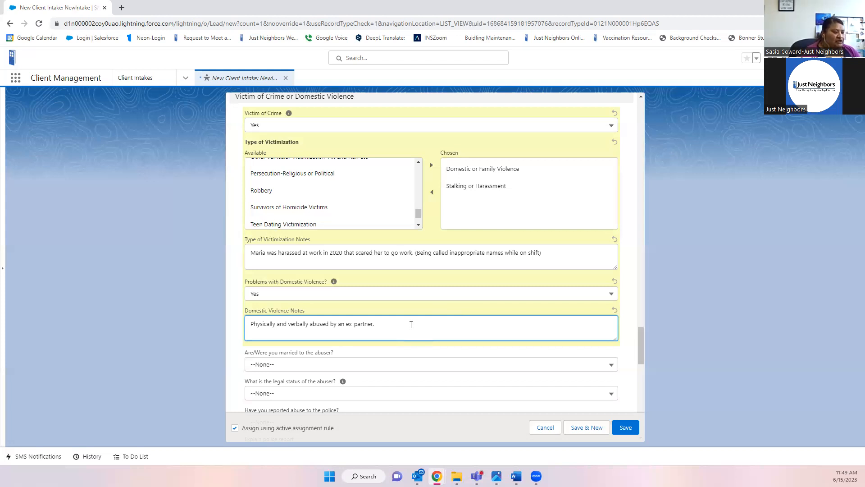
pyautogui.scroll(-2, 410, 323)
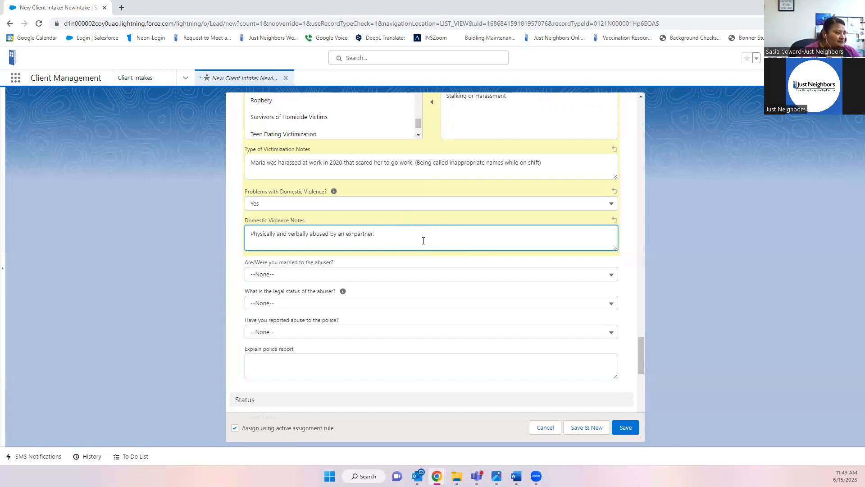
# - Answer No to being married to the abuser and set the abuser's legal status to Other
pyautogui.scroll(1, 423, 240)
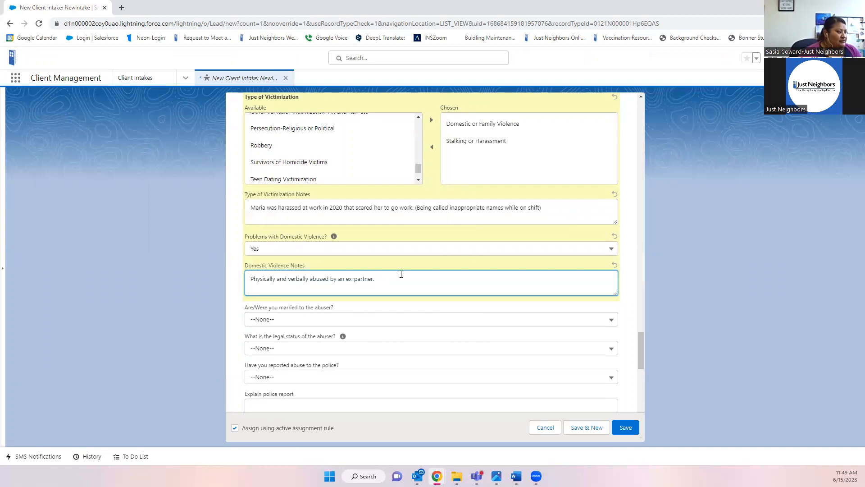
pyautogui.click(277, 324)
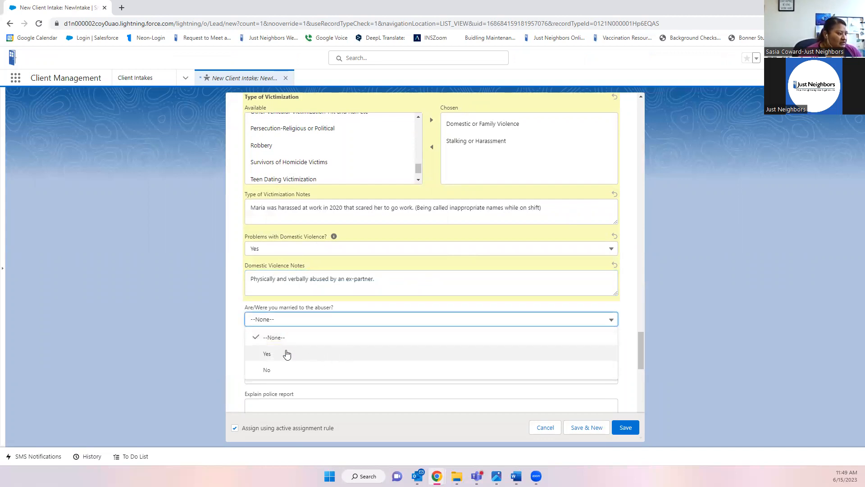
pyautogui.click(267, 372)
pyautogui.scroll(-2, 253, 351)
pyautogui.click(299, 259)
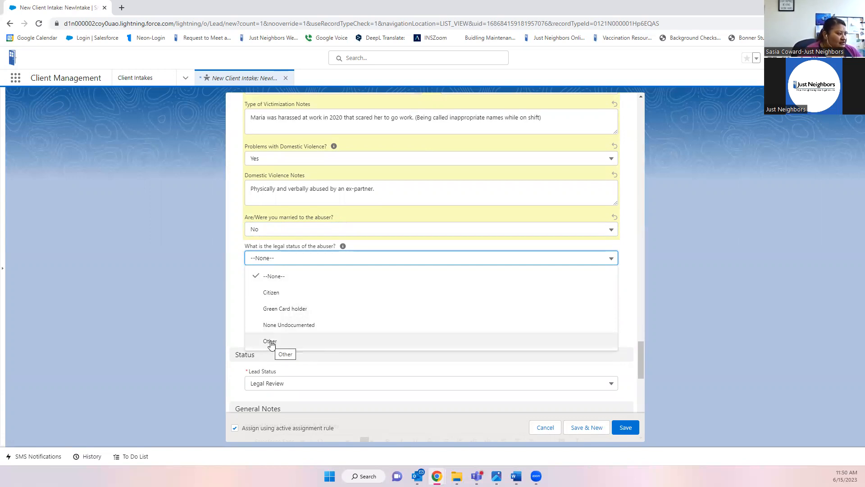
pyautogui.click(288, 342)
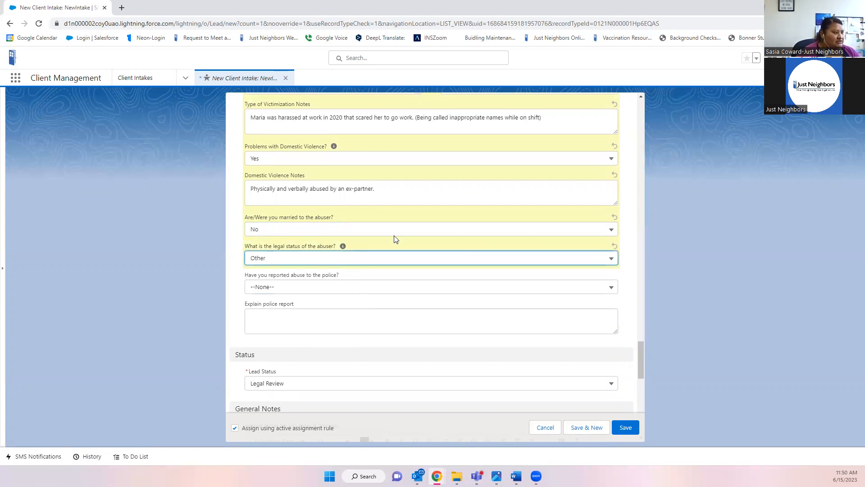
pyautogui.scroll(1, 334, 214)
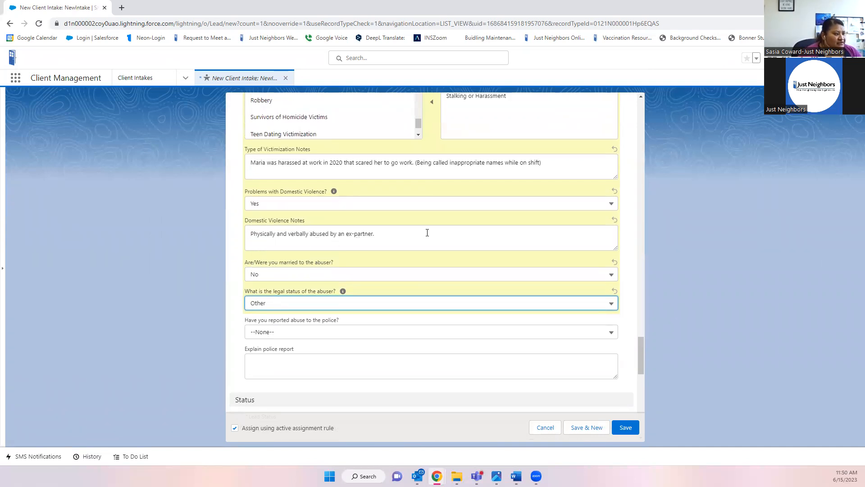
# - Append "in Columbia" to the Domestic Violence Notes
pyautogui.click(458, 246)
pyautogui.write('in Coly')
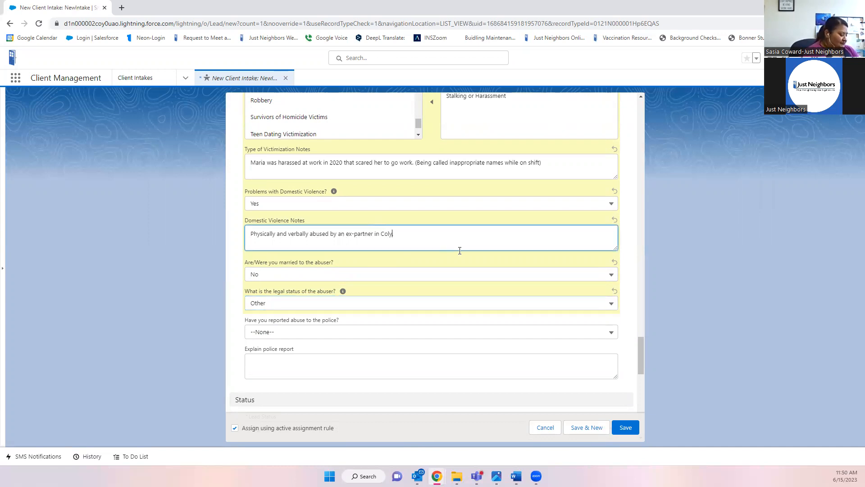
pyautogui.press('BackSpace')
pyautogui.write('umbia.')
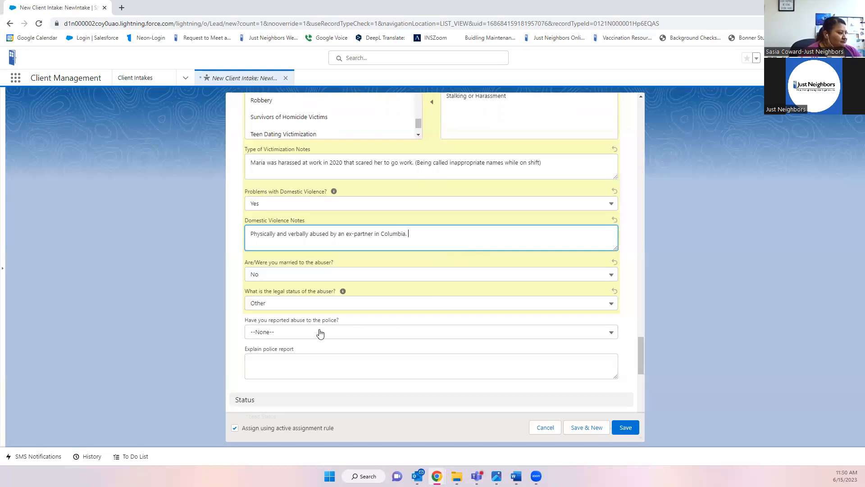
# - Keep the abuser's legal status as Other and answer Yes to having reported abuse to police
pyautogui.click(320, 333)
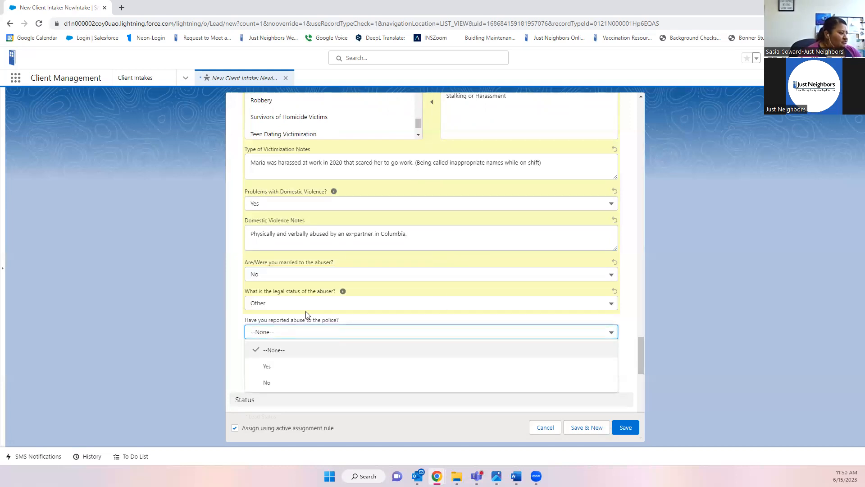
pyautogui.click(292, 304)
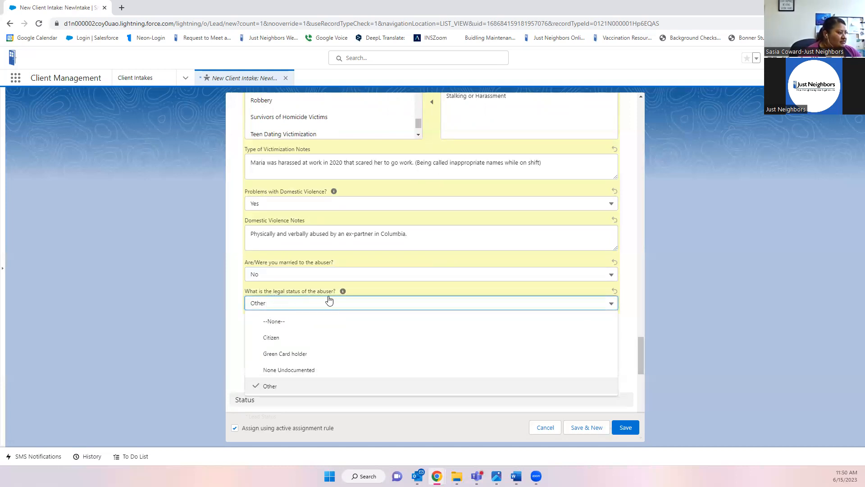
pyautogui.click(284, 387)
pyautogui.scroll(1, 347, 267)
pyautogui.scroll(-1, 441, 280)
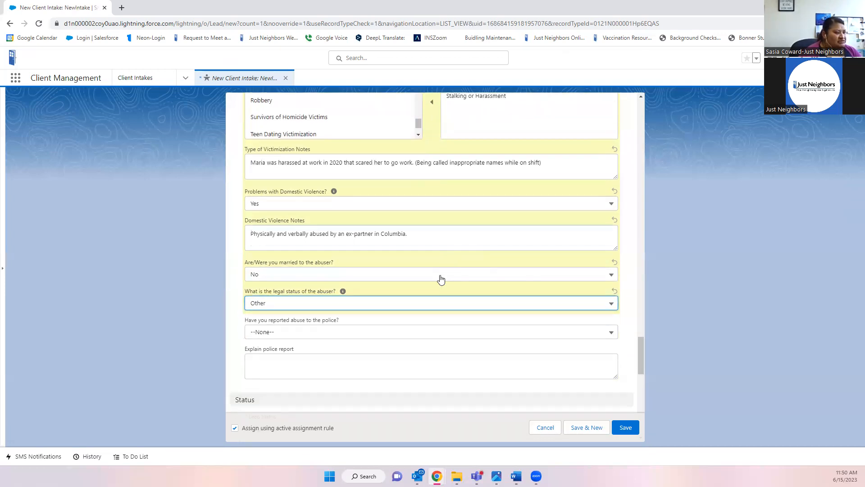
pyautogui.click(329, 307)
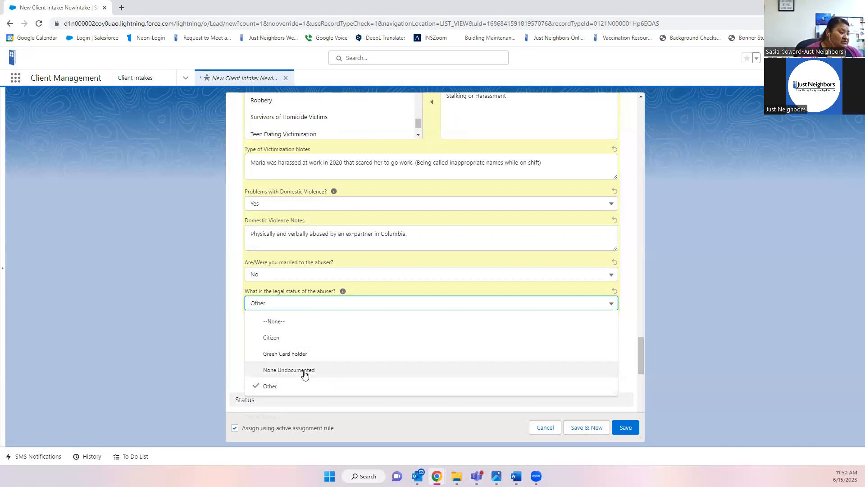
pyautogui.click(271, 386)
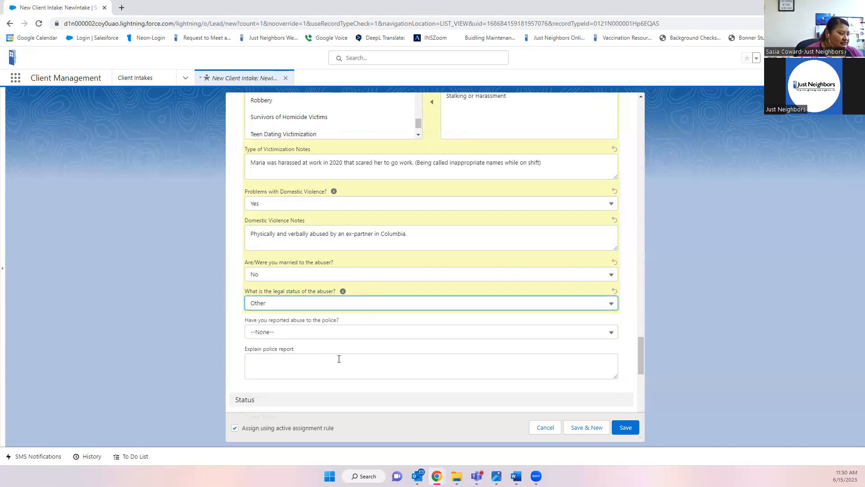
pyautogui.click(319, 333)
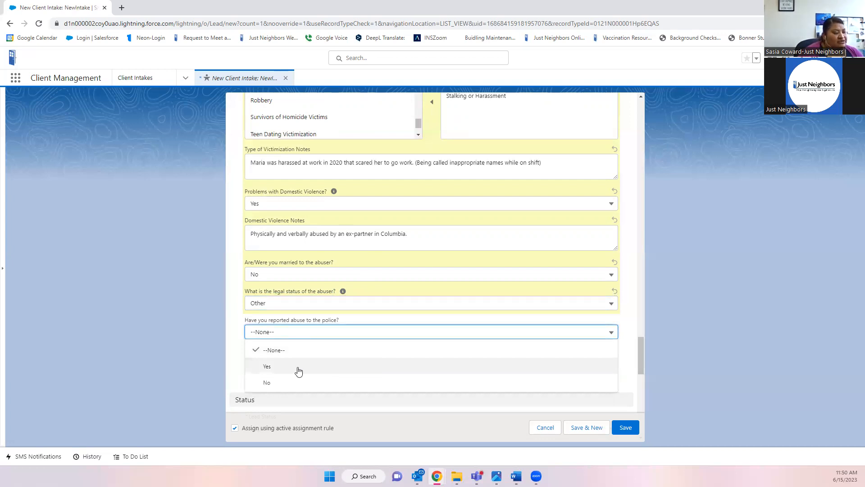
pyautogui.click(273, 368)
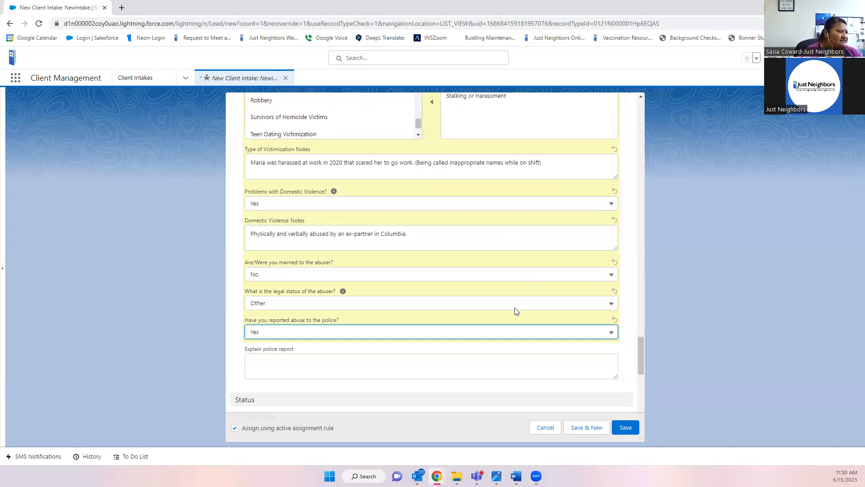
# - Enter "Yes, police report made in Columbia." as the police report explanation
pyautogui.click(297, 365)
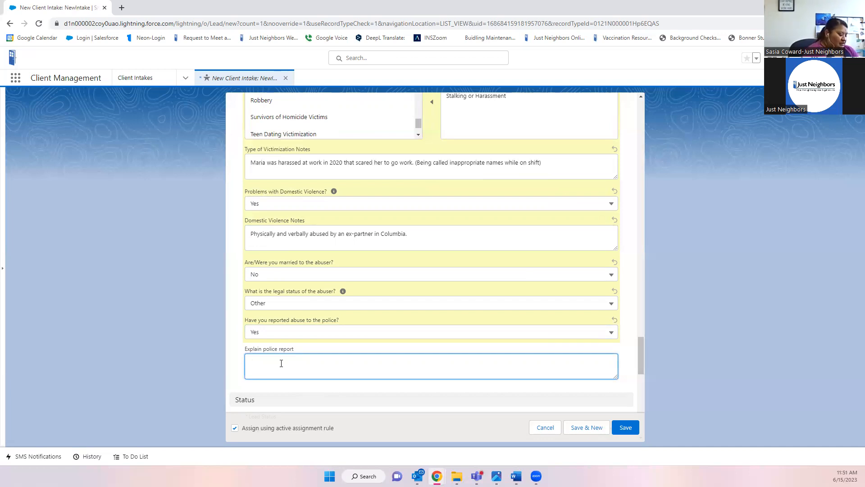
pyautogui.write('Yes, po')
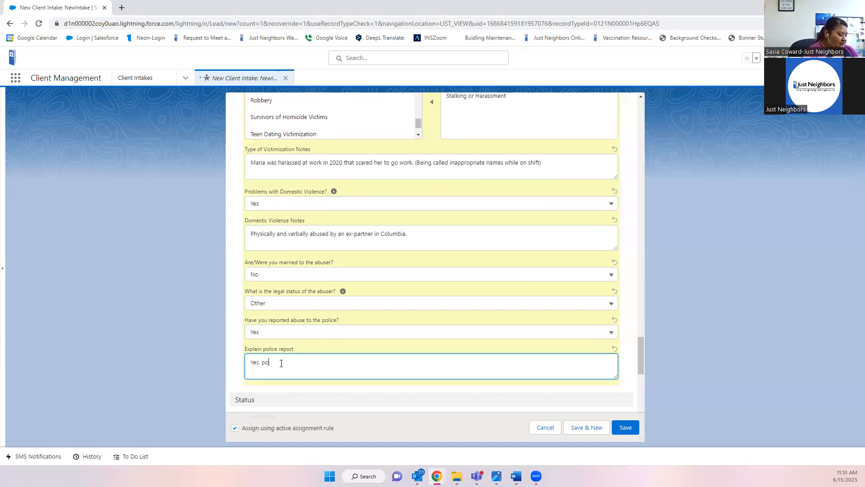
pyautogui.write('lice repor')
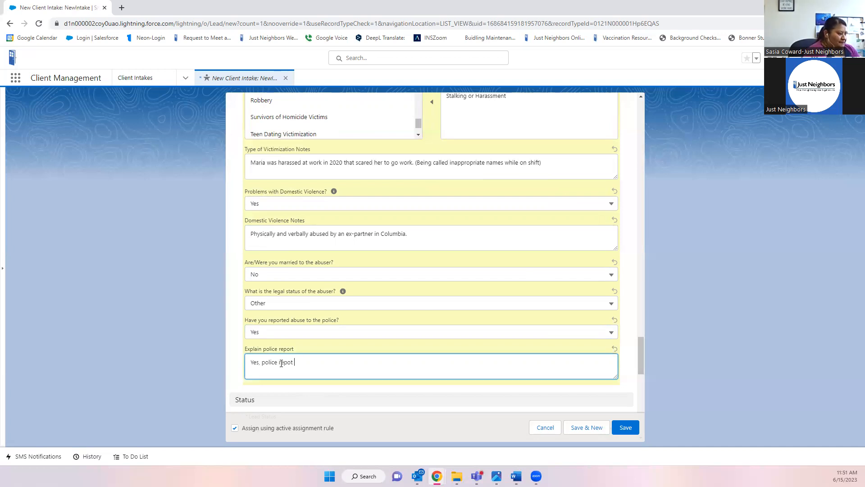
pyautogui.write('t made in Colum')
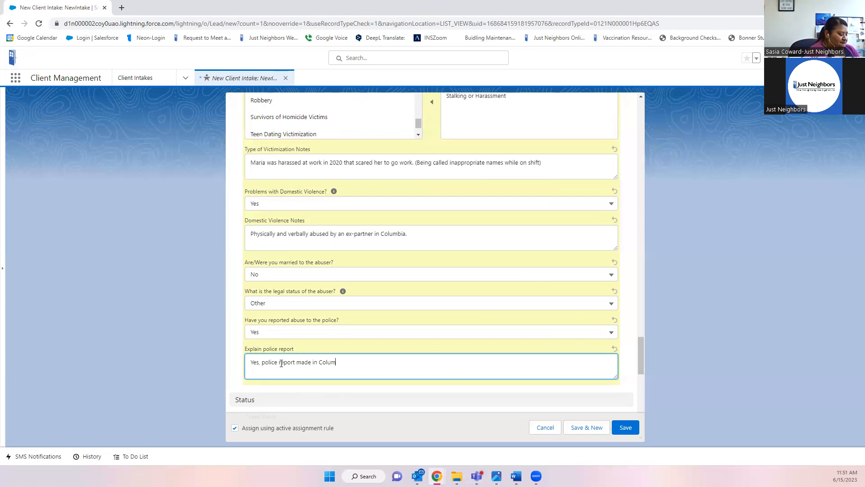
pyautogui.write('bia.')
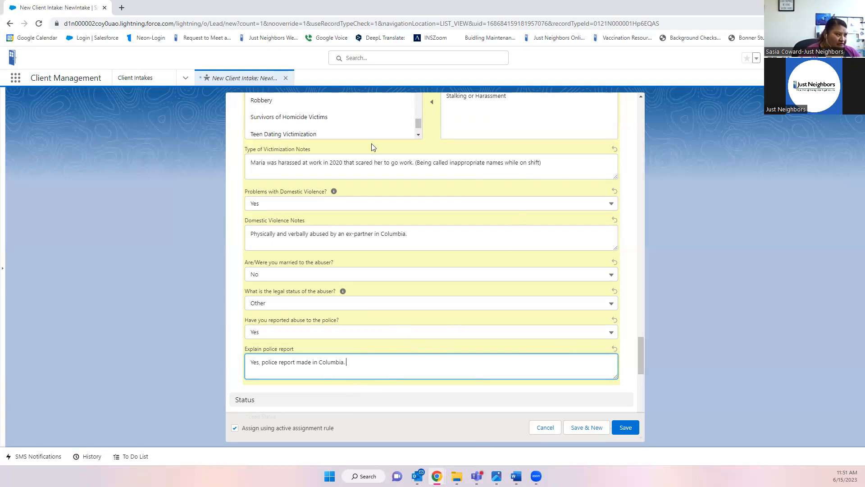
pyautogui.scroll(1, 419, 332)
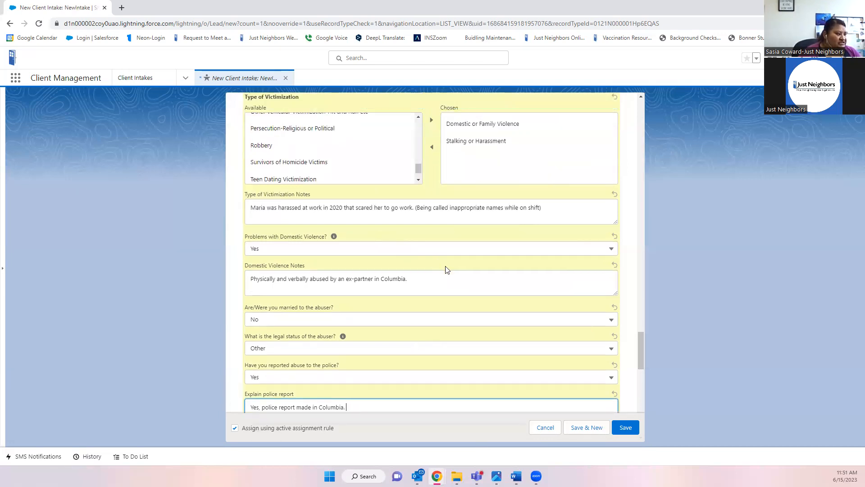
pyautogui.scroll(-1, 448, 270)
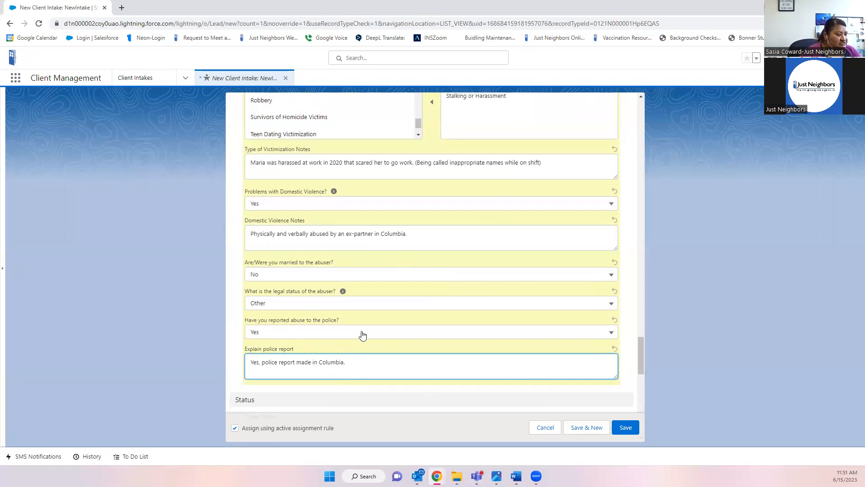
pyautogui.scroll(-1, 384, 359)
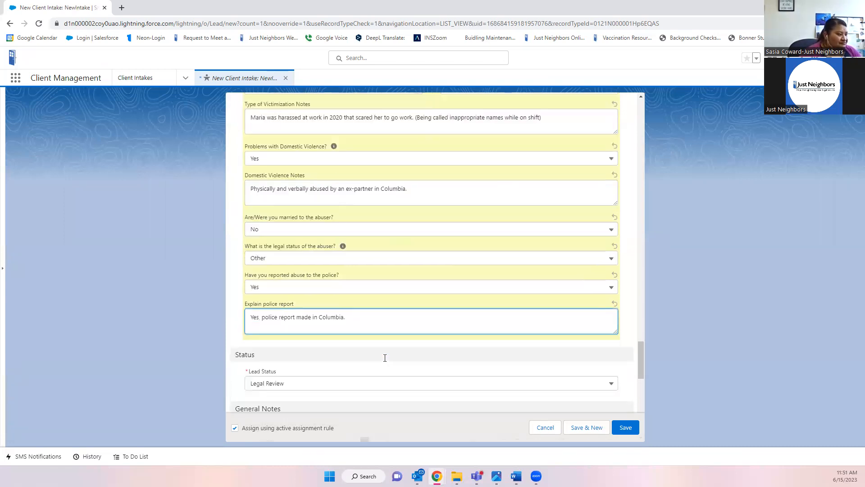
# - Save the New Client Intake and review the created record showing Lead Status Legal Review
pyautogui.click(626, 427)
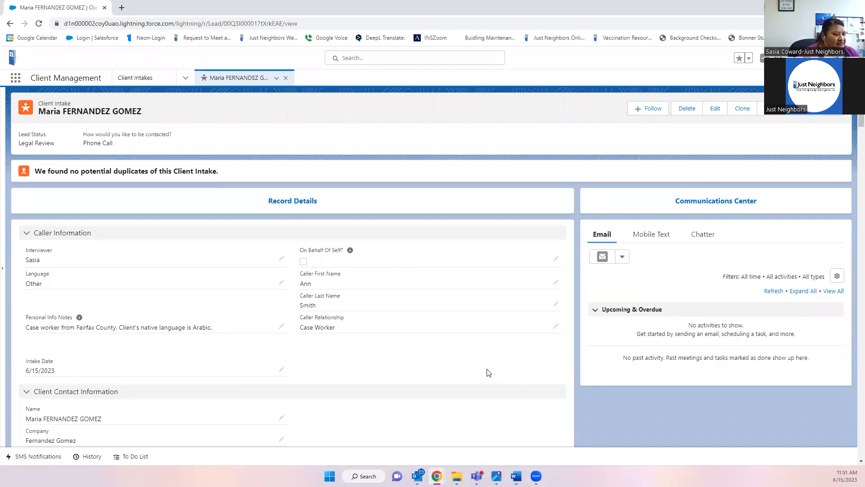
pyautogui.scroll(-4, 489, 373)
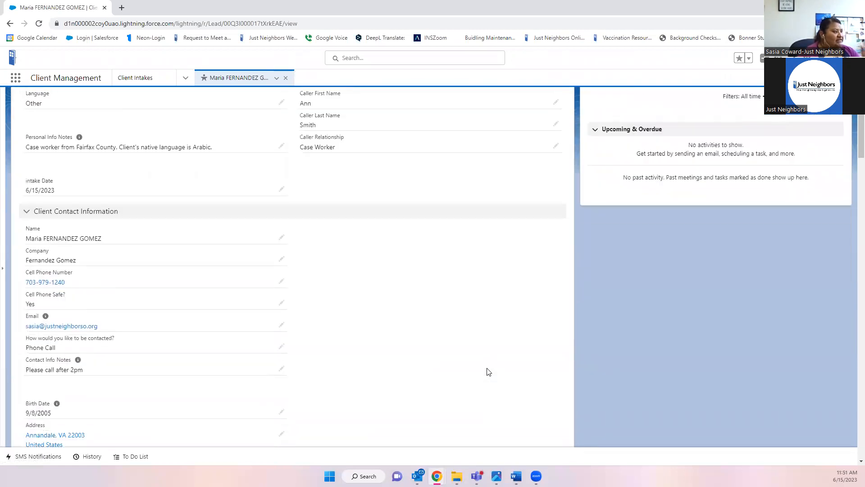